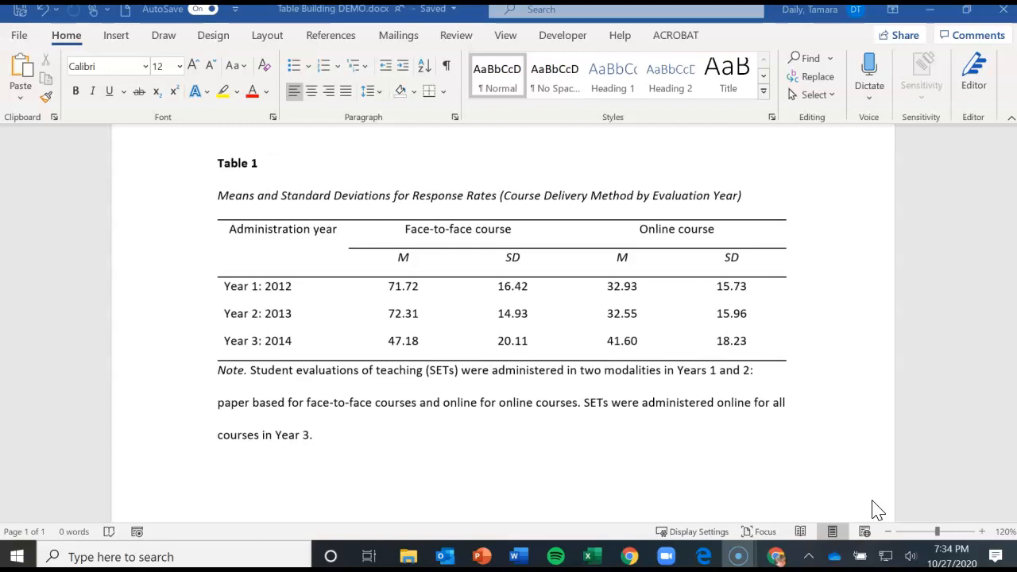
Add the bold label "Table 1" on the line below the example table picture and start a new unbolded line.
scroll(877, 509, down, 1)
scroll(874, 511, up, 1)
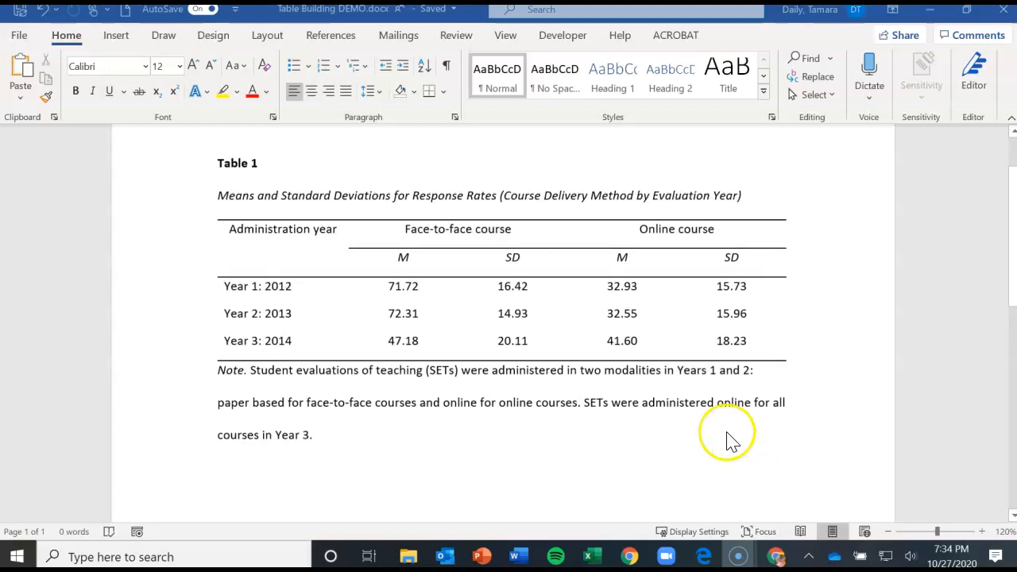
click(575, 348)
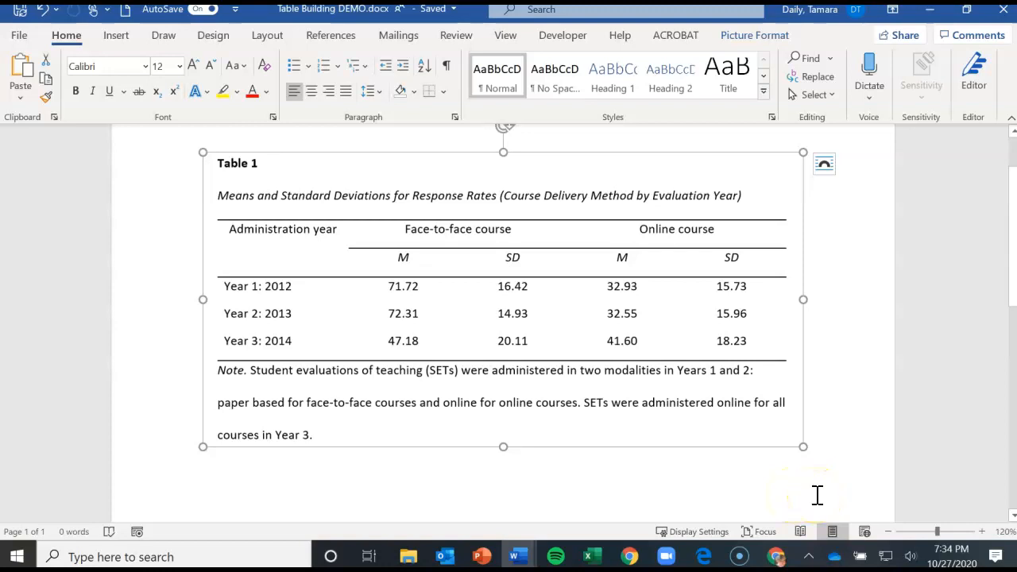
click(218, 500)
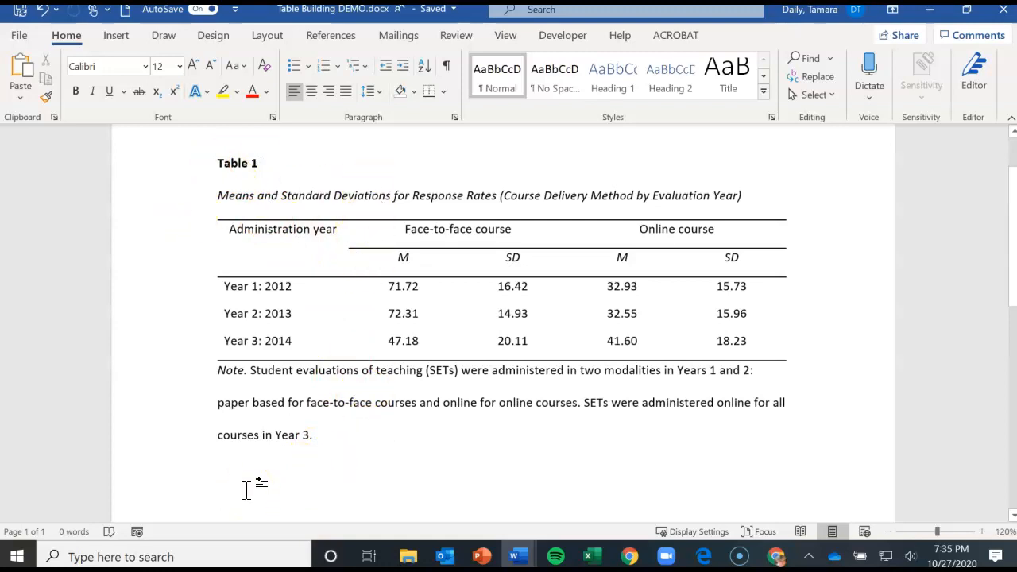
key(ctrl+b)
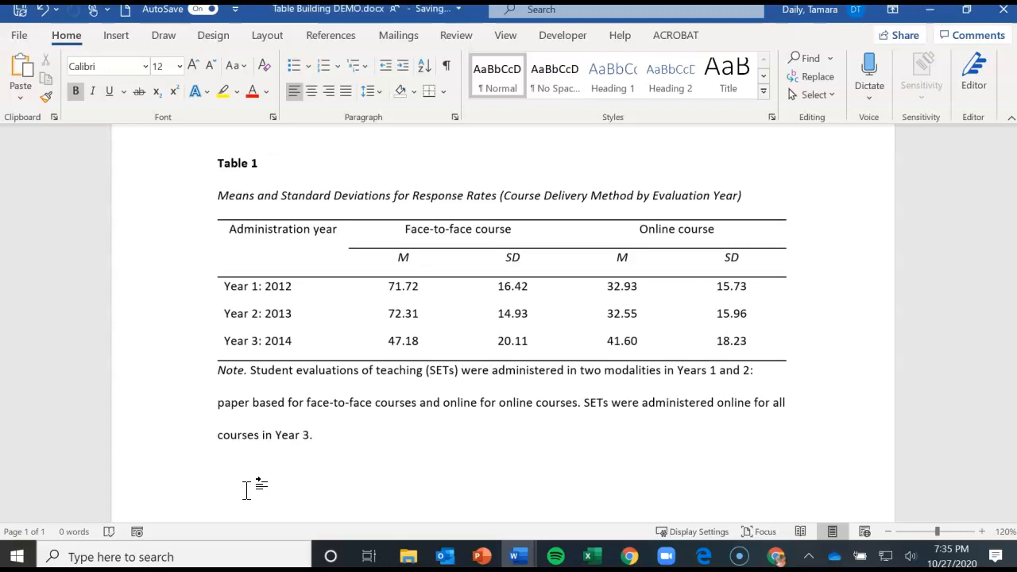
text(Table 1)
key(ctrl+b)
key(Return)
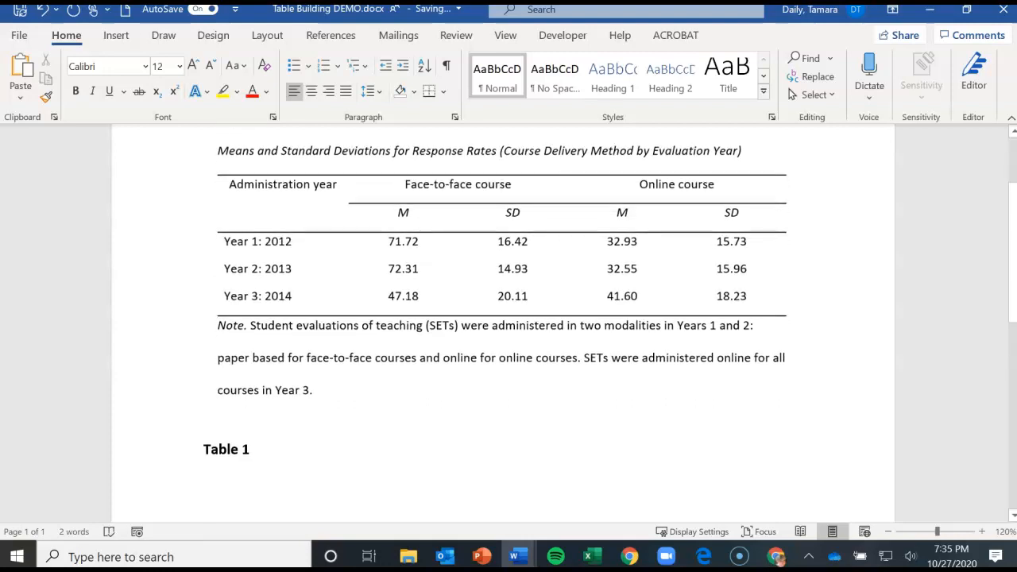
Enter the italic title "Means and Standard Deviations for Response Rates (Course Delivery Method by Evaluation Year)" below the label.
key(ctrl+i)
text(Me)
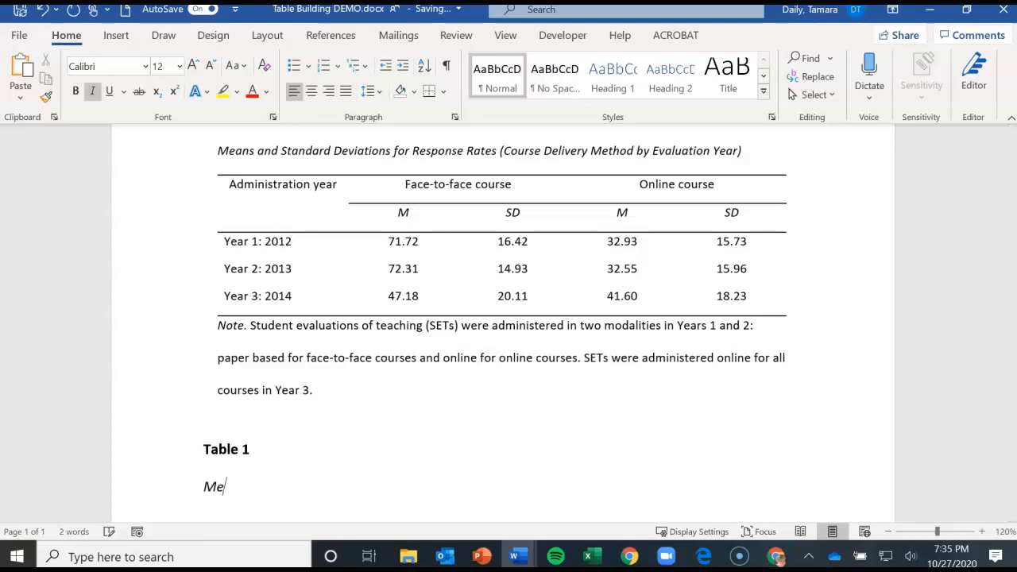
text(ans and Sta)
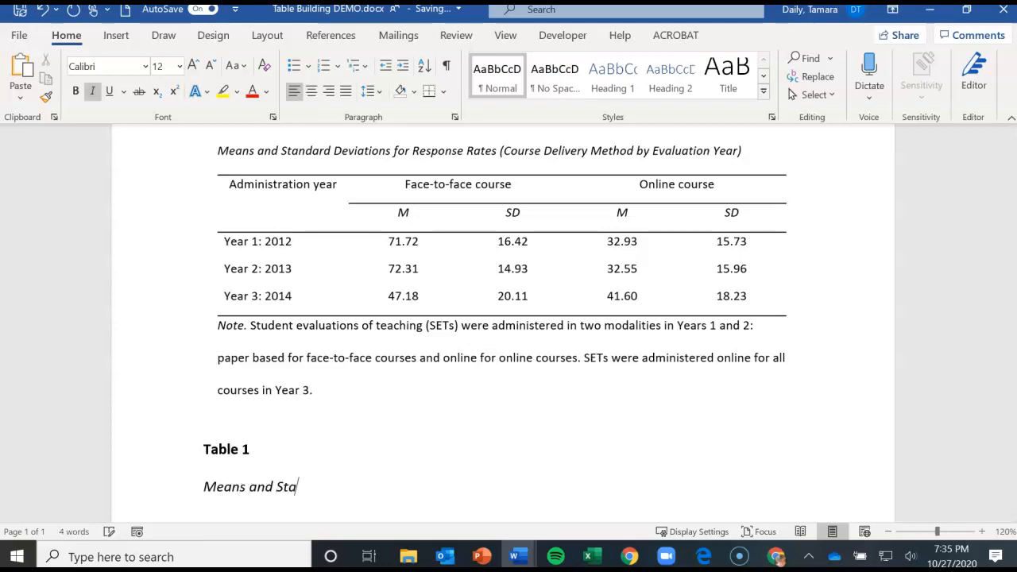
text(ndard Deviations )
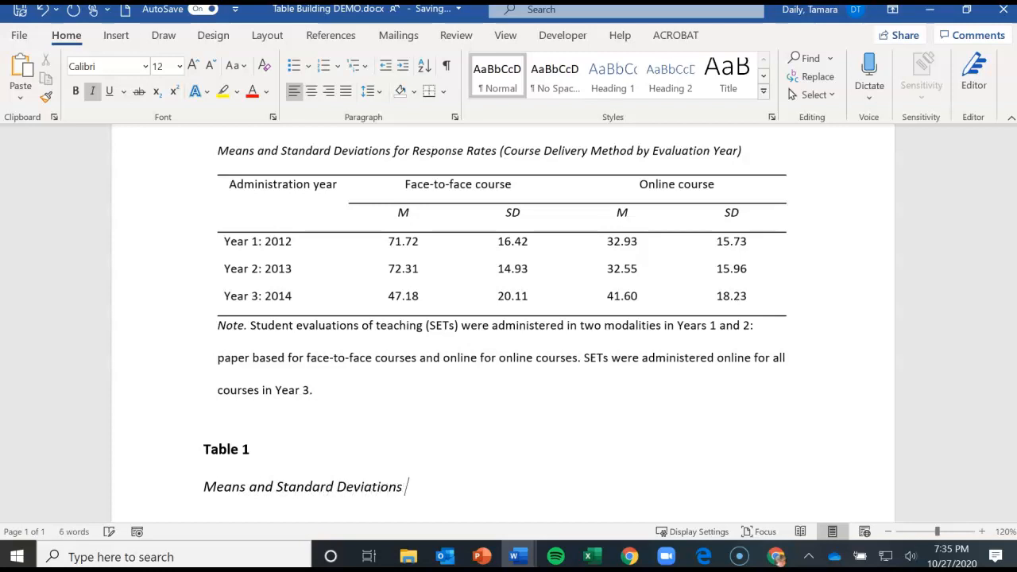
text(for Response Ra)
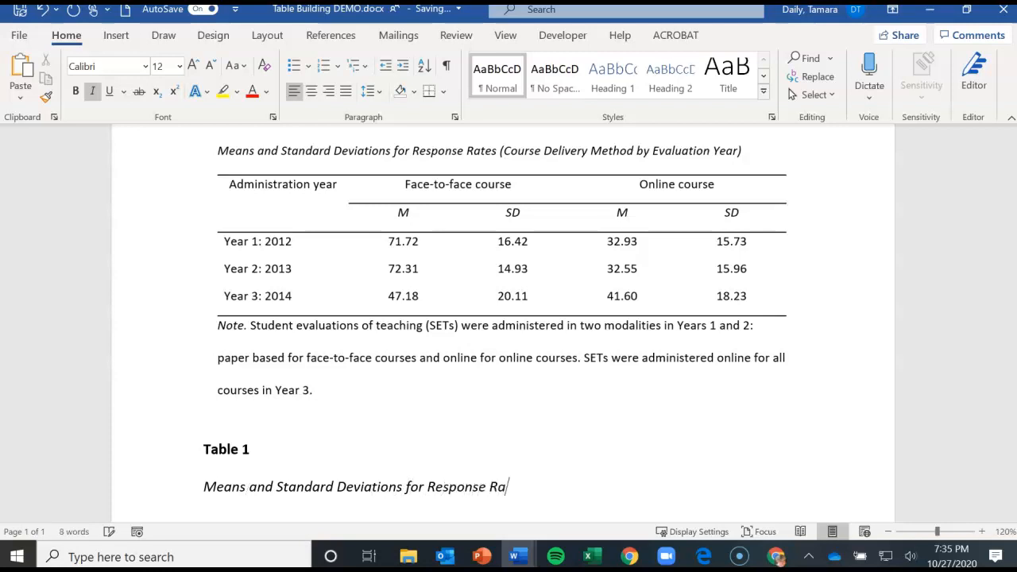
text(tes (Course Delivery M)
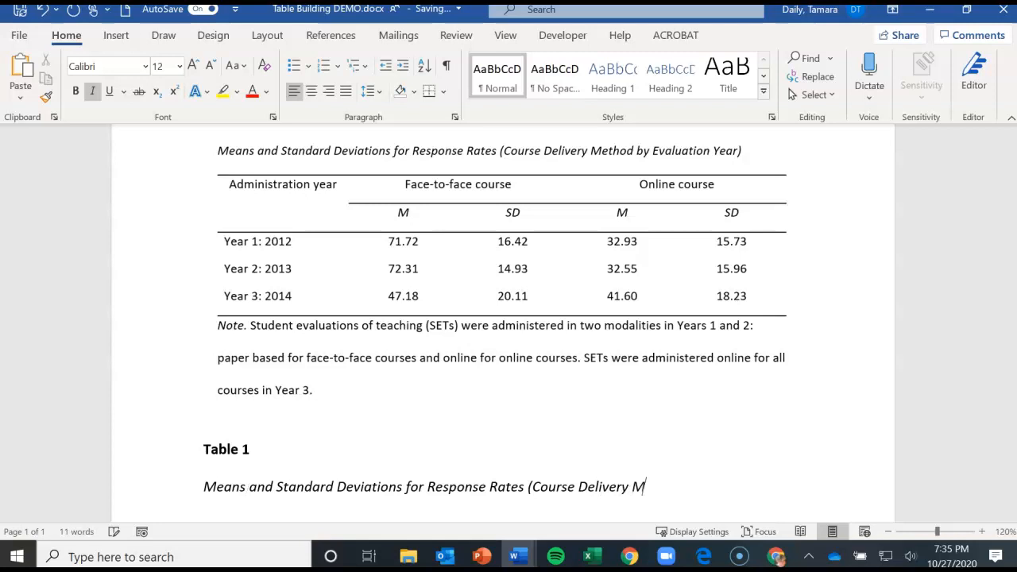
text(ethod by Evalua)
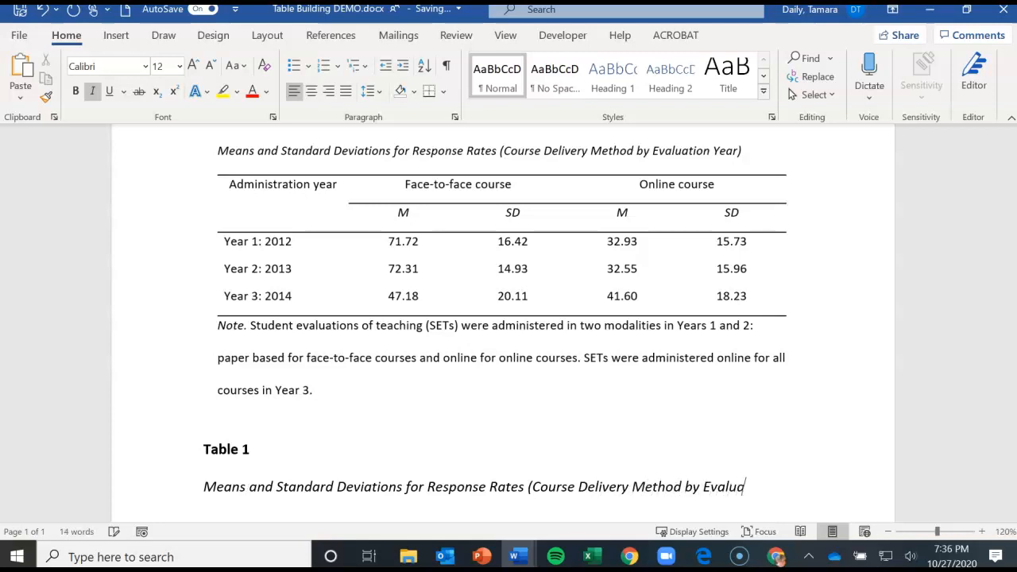
text(tion Year))
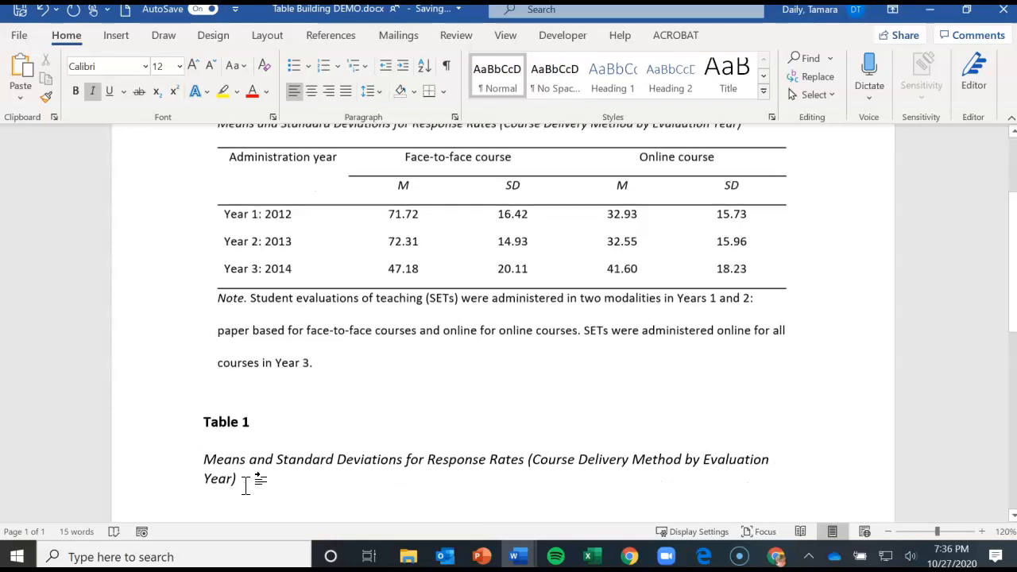
Set the line spacing of the table label and title to 2.0 and delete the empty line between them.
scroll(242, 493, down, 1)
click(202, 443)
drag(205, 442, 227, 459)
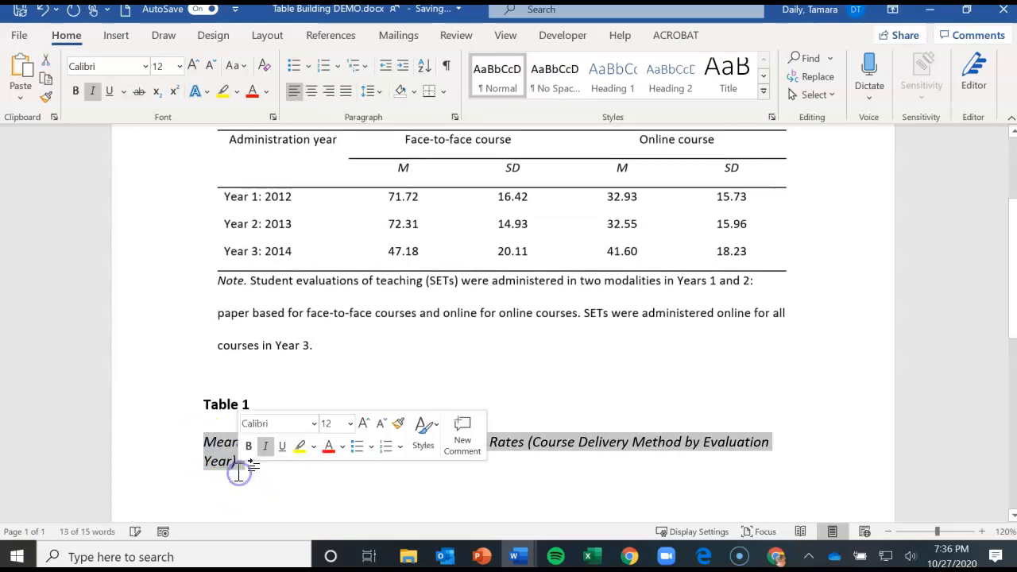
drag(212, 403, 248, 453)
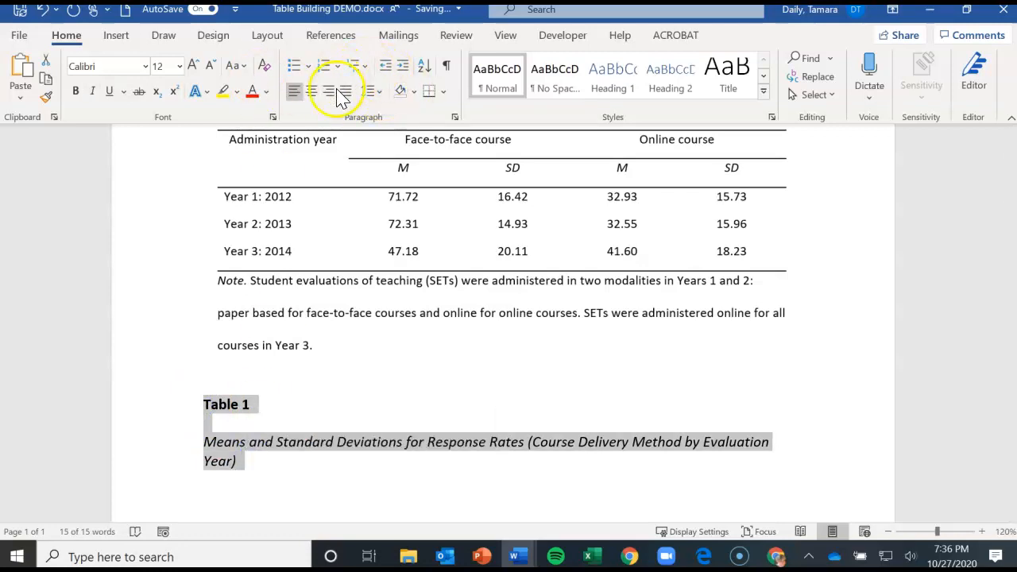
click(382, 102)
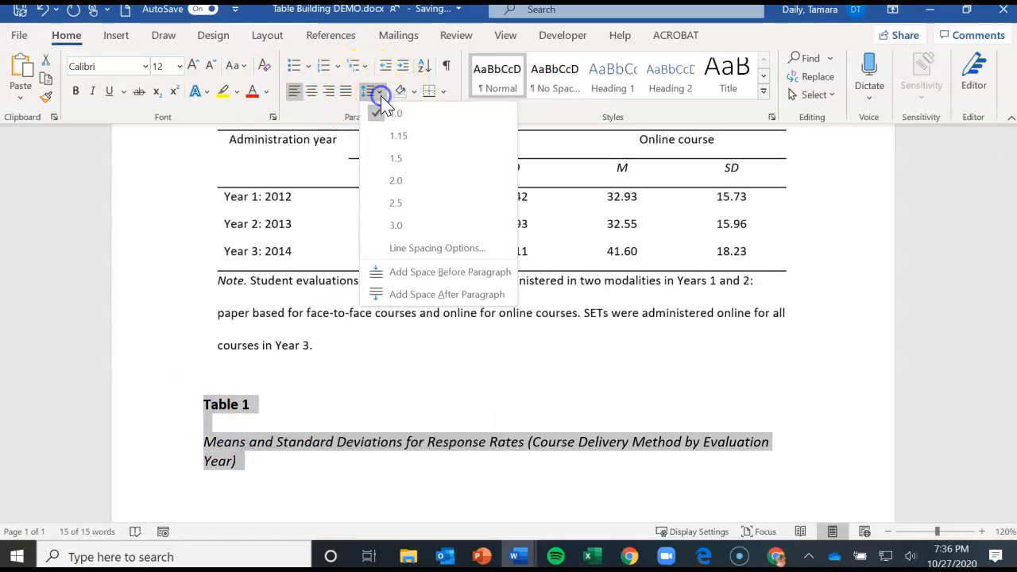
click(390, 182)
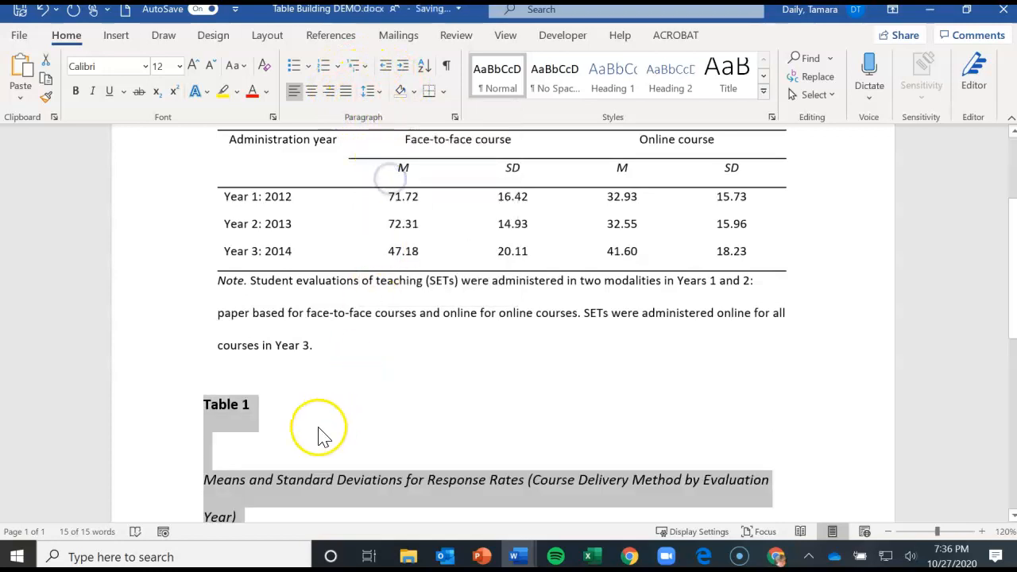
click(214, 445)
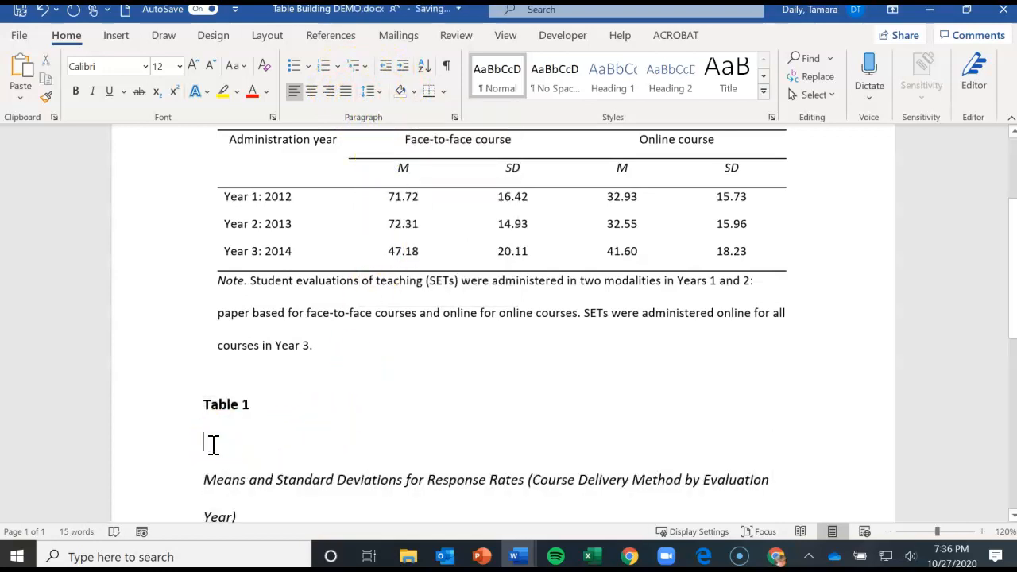
key(Delete)
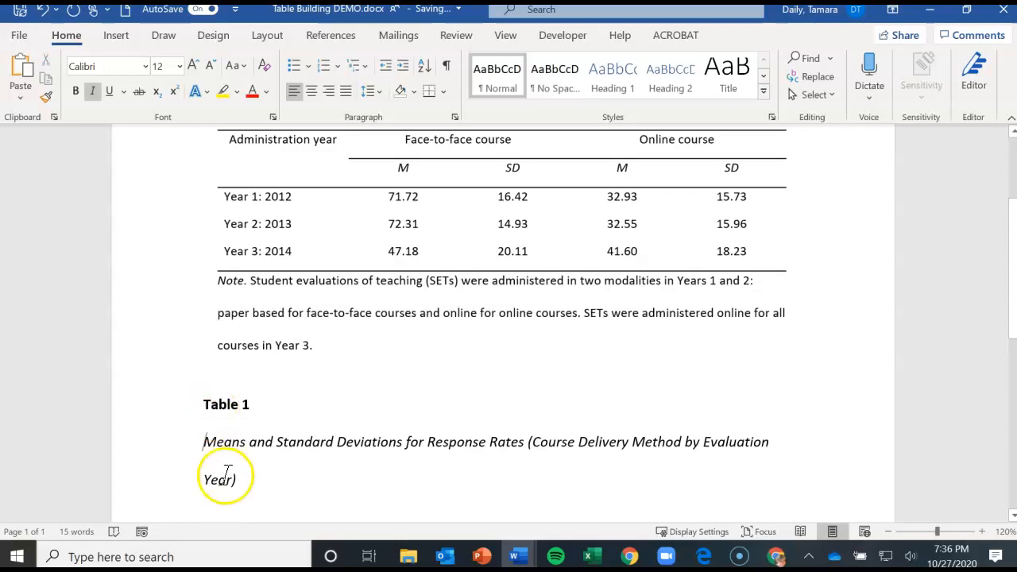
Start a new line after the table title and turn italics off for it.
scroll(226, 477, down, 3)
click(211, 430)
click(245, 392)
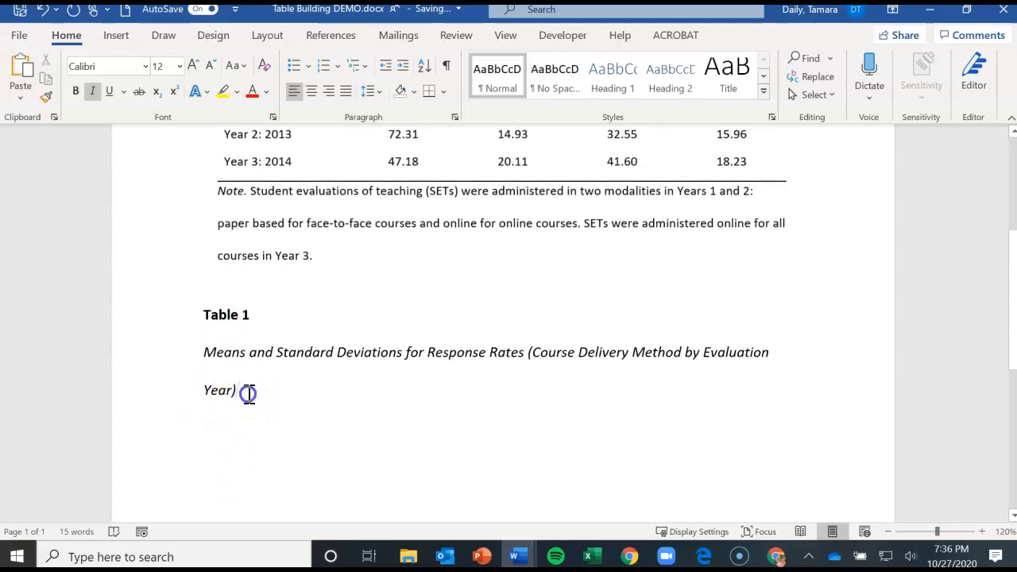
key(Return)
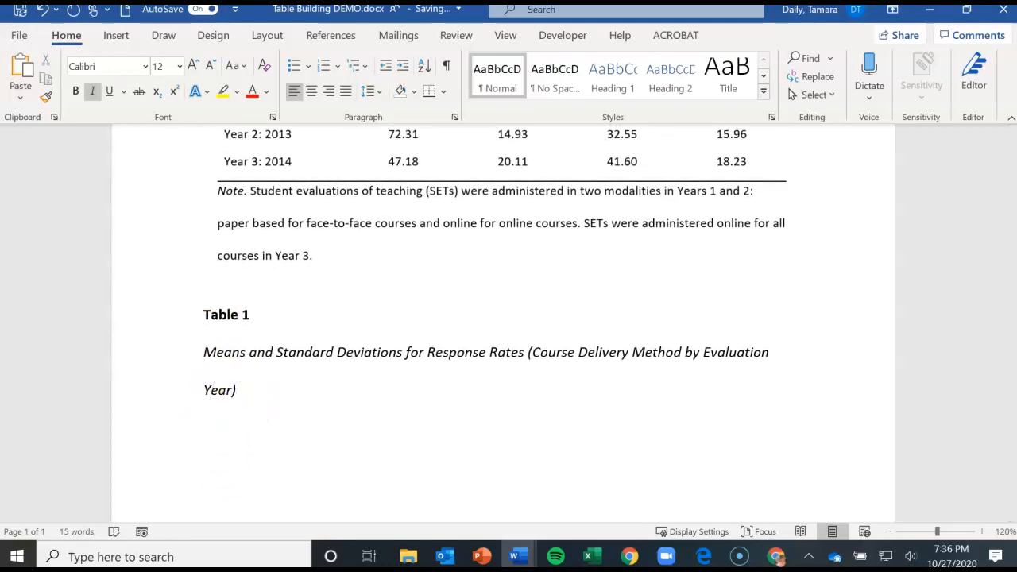
click(95, 91)
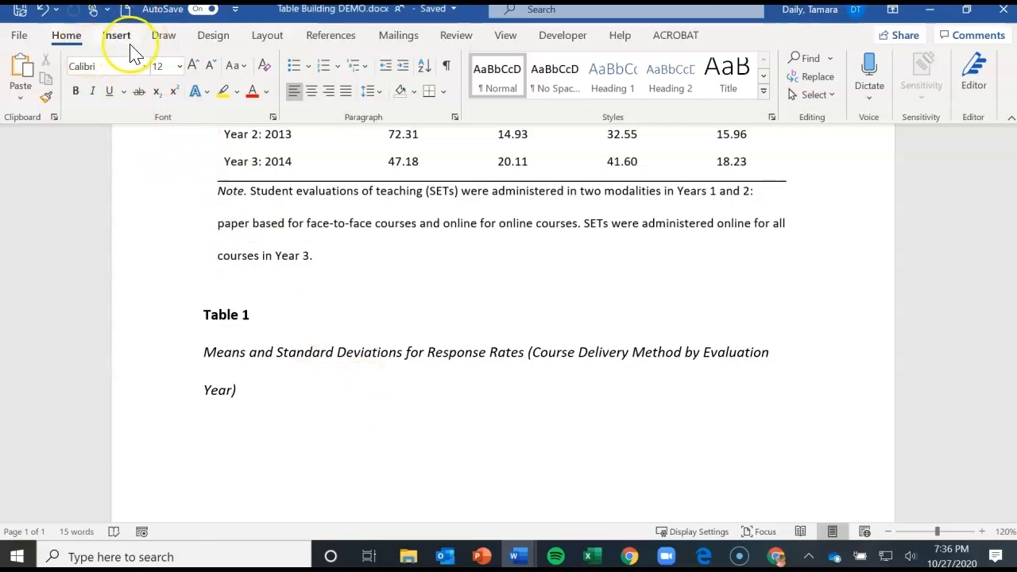
Insert a table with five columns and six rows on the empty line below the title.
scroll(374, 350, up, 3)
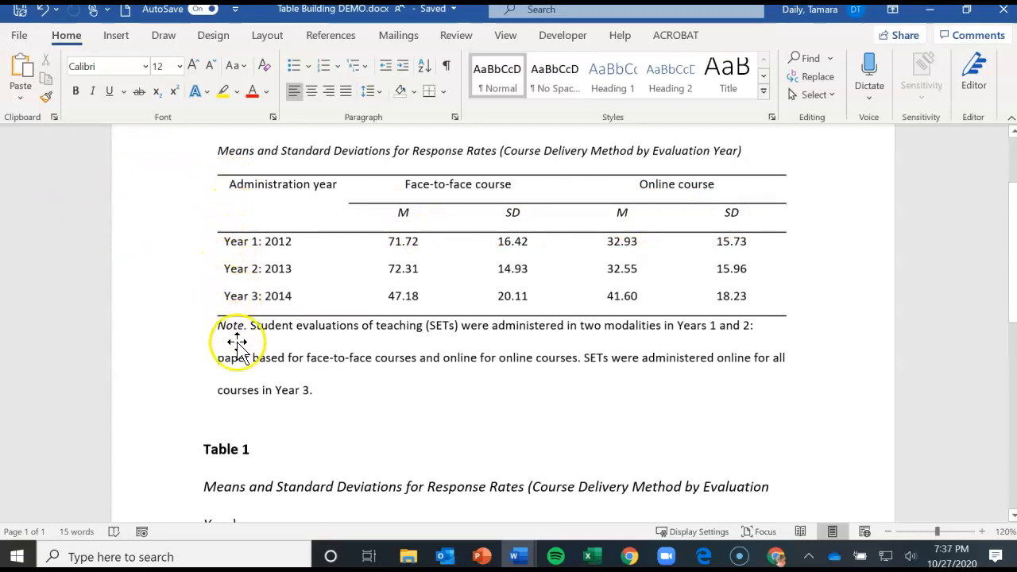
scroll(236, 461, down, 2)
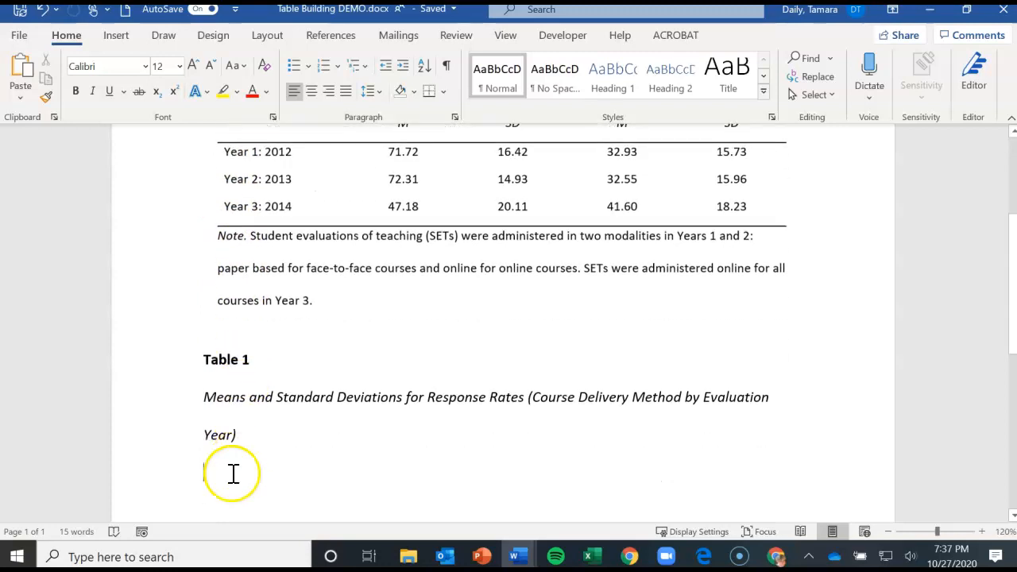
click(114, 38)
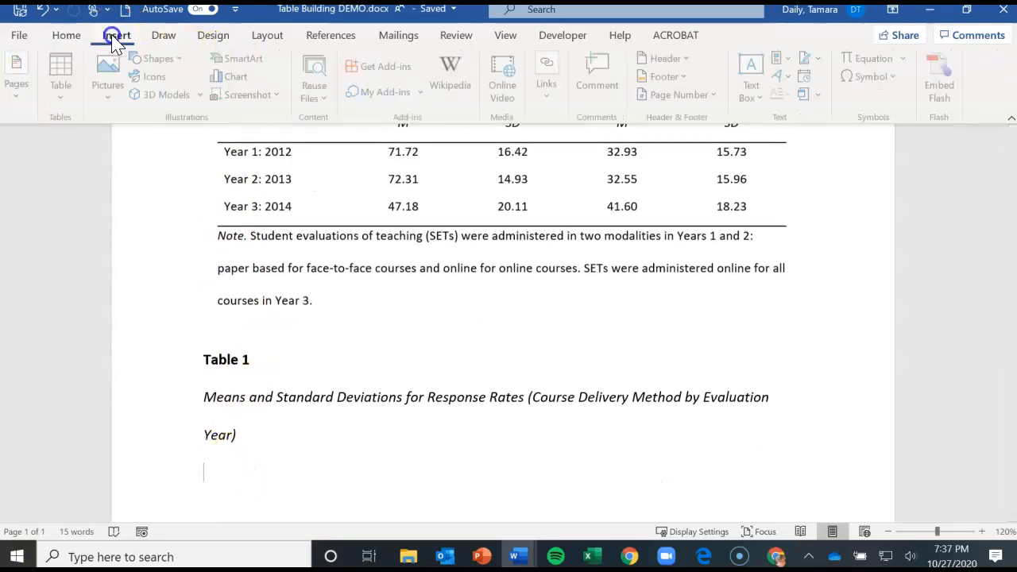
click(62, 97)
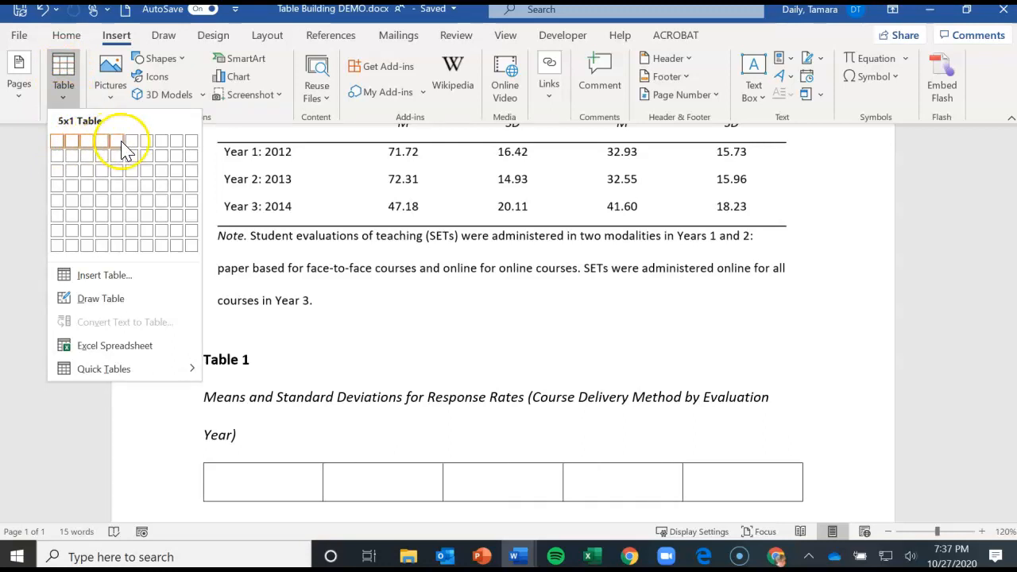
click(118, 215)
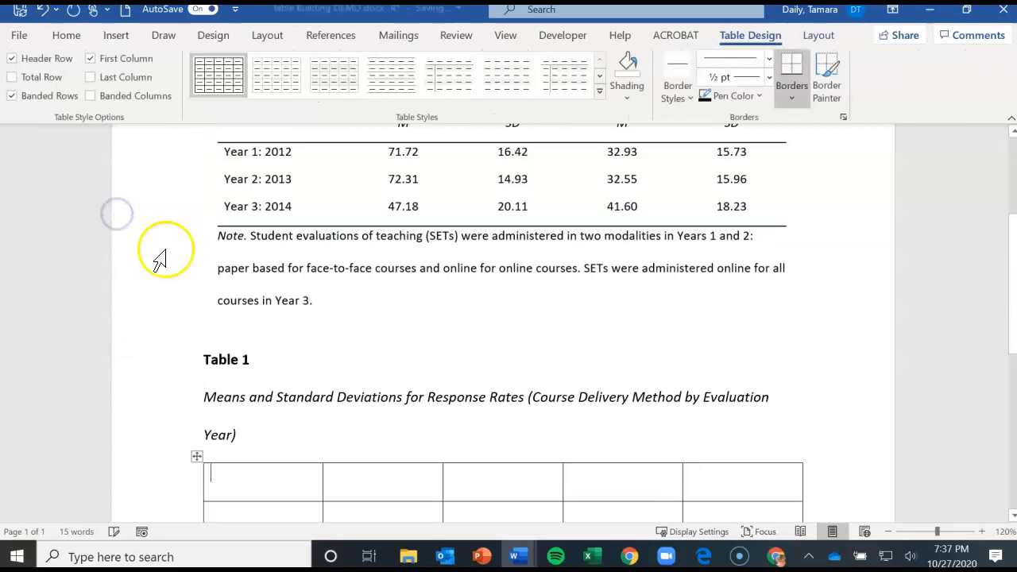
scroll(370, 375, down, 5)
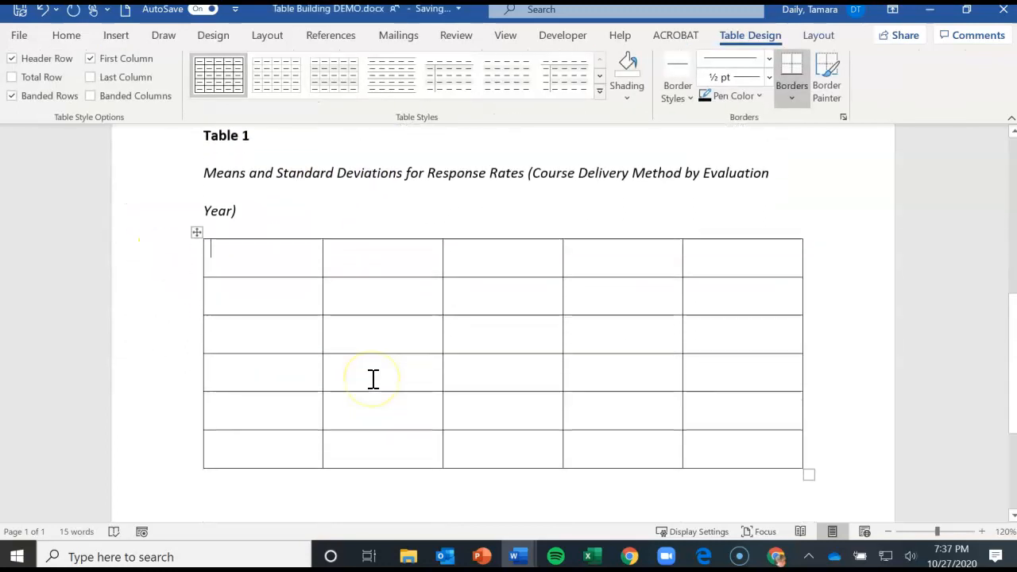
click(281, 265)
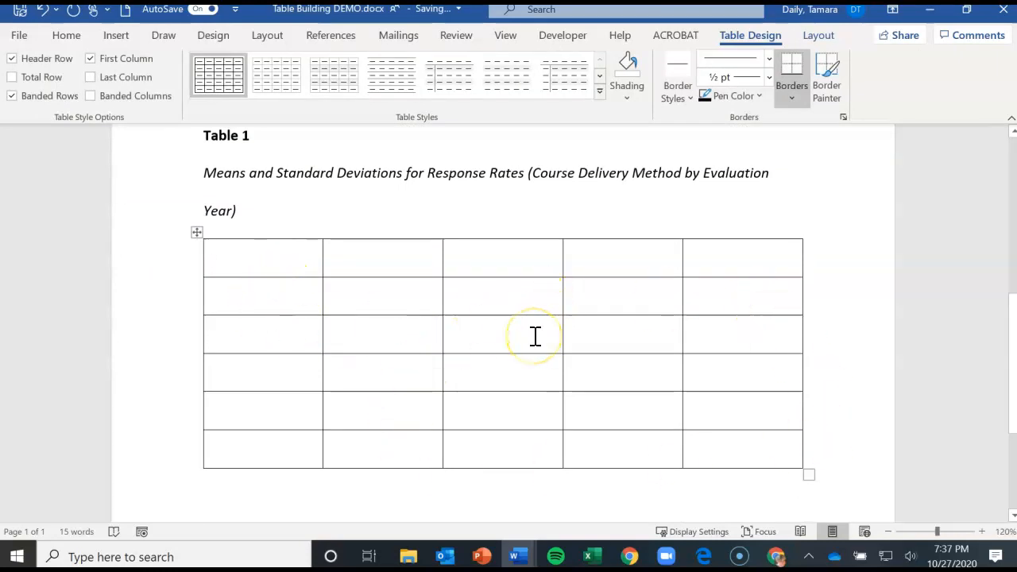
Compare the example table's headings and row layout with the new blank table.
scroll(535, 336, up, 2)
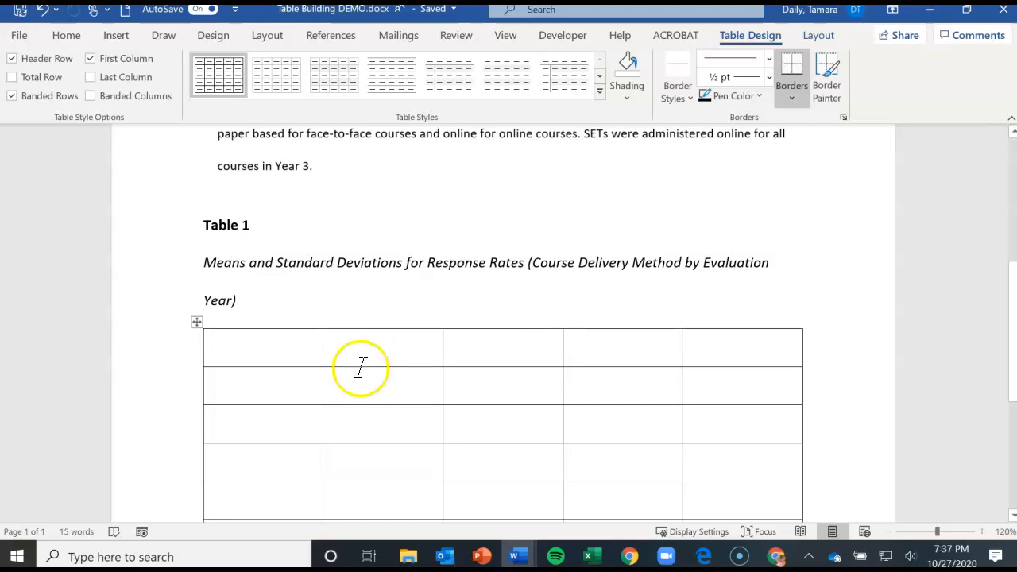
scroll(359, 367, up, 5)
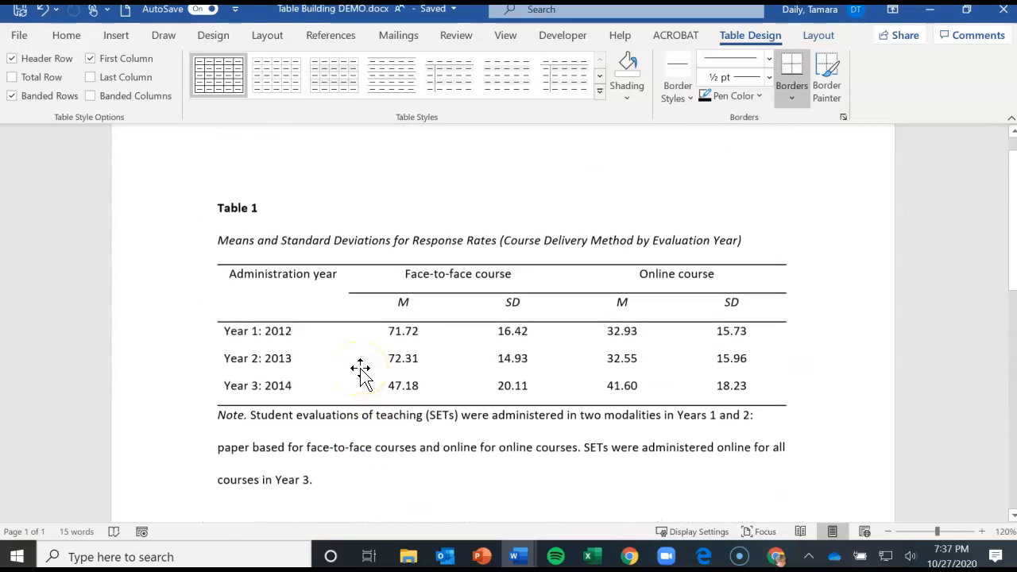
scroll(359, 367, down, 2)
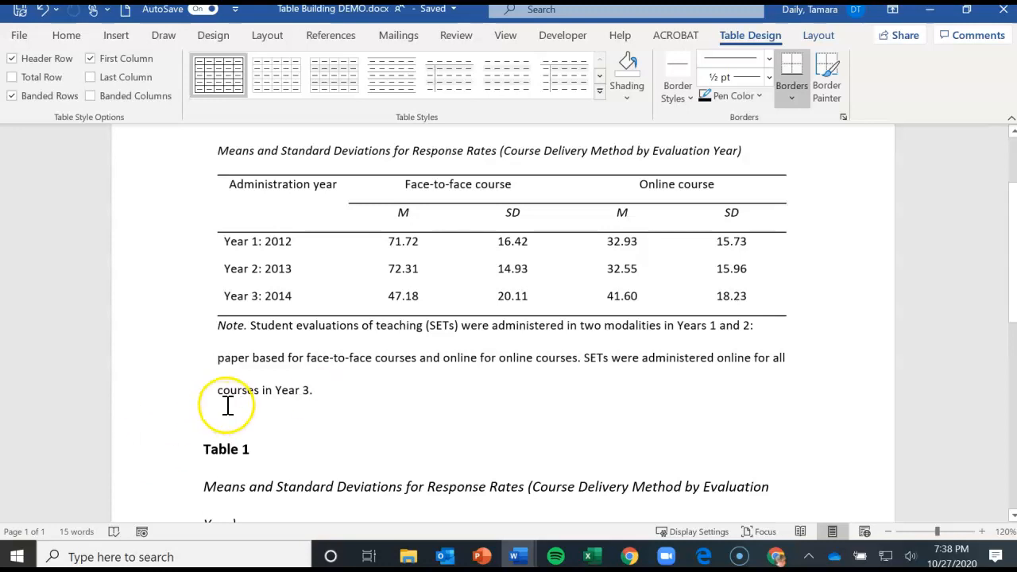
scroll(293, 397, down, 2)
scroll(292, 397, down, 2)
scroll(277, 427, up, 2)
scroll(281, 427, down, 4)
scroll(279, 430, up, 4)
scroll(279, 426, down, 4)
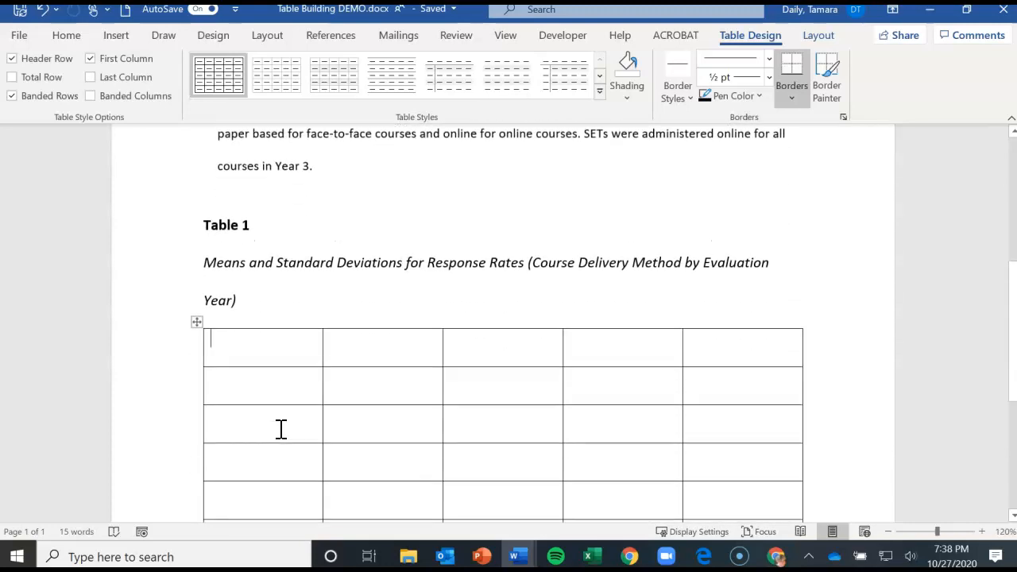
scroll(279, 432, up, 2)
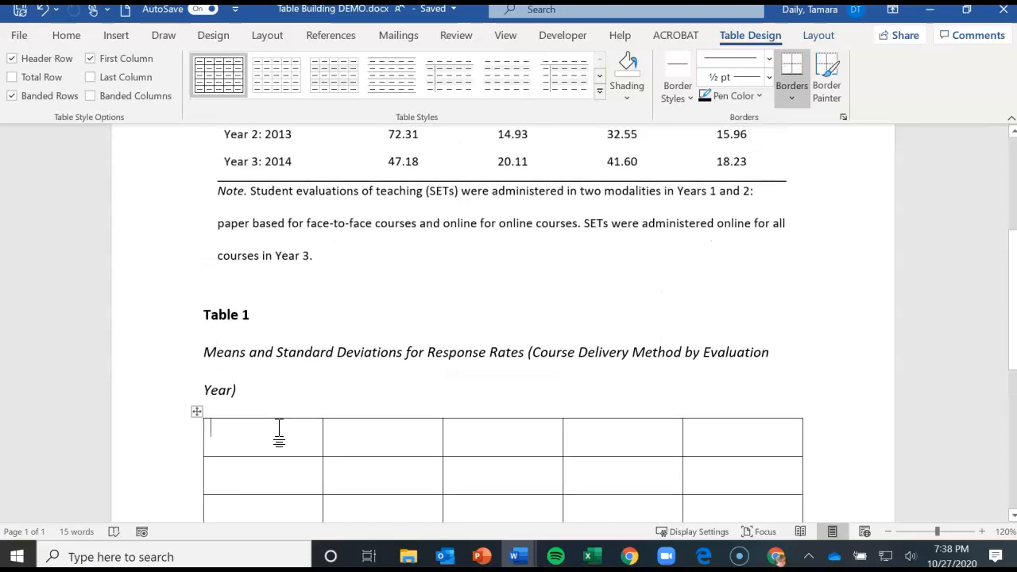
Enter "Year 1: 2012" in the third row of the new table's first column.
scroll(279, 429, down, 2)
click(262, 430)
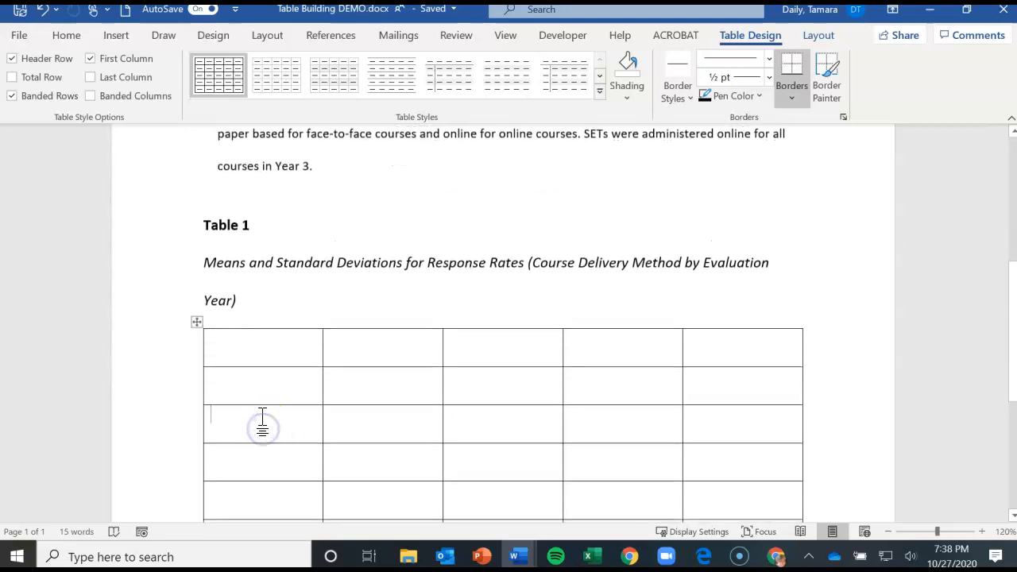
text(Year)
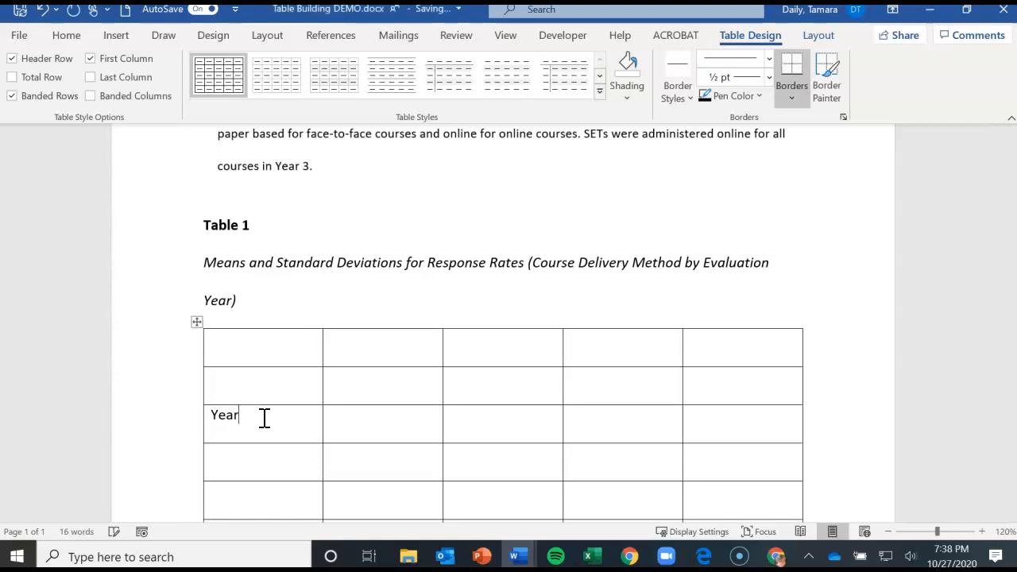
text( 1)
scroll(273, 409, down, 1)
scroll(273, 409, up, 3)
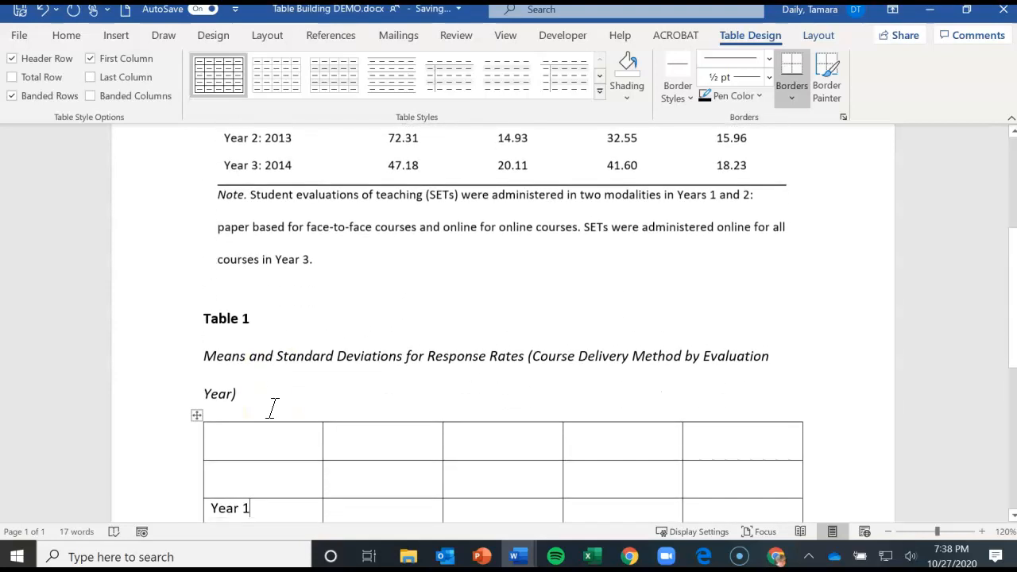
scroll(273, 409, down, 1)
text(:)
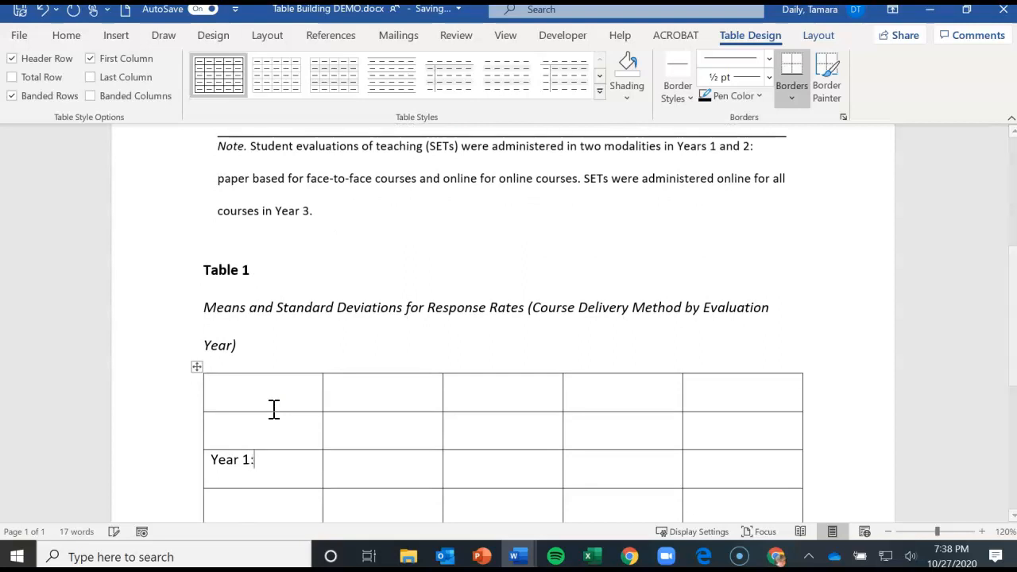
text( 2012)
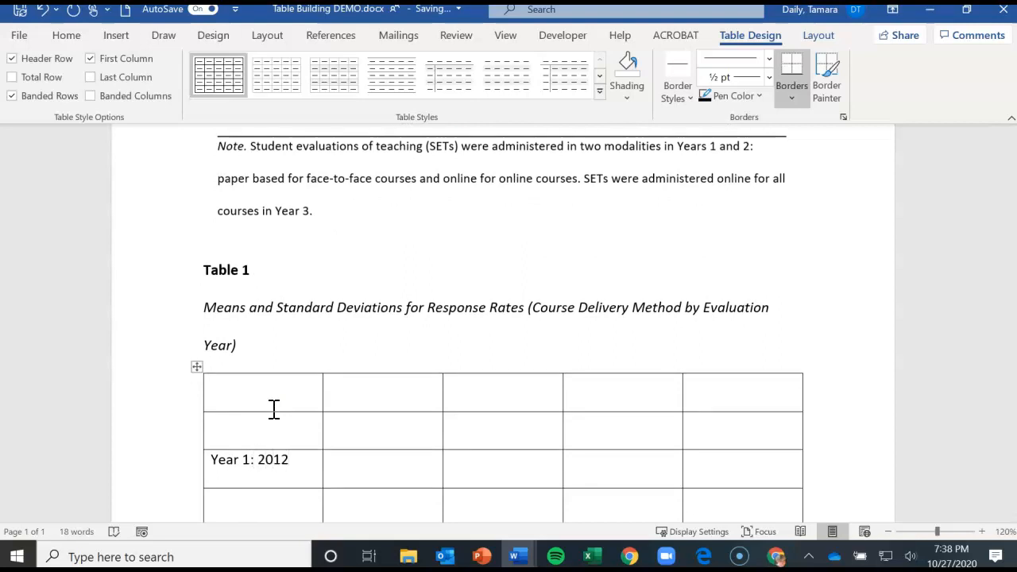
Enter "Year 2: 2013" and "Year 3: 2014" in the two first-column cells below Year 1.
click(261, 489)
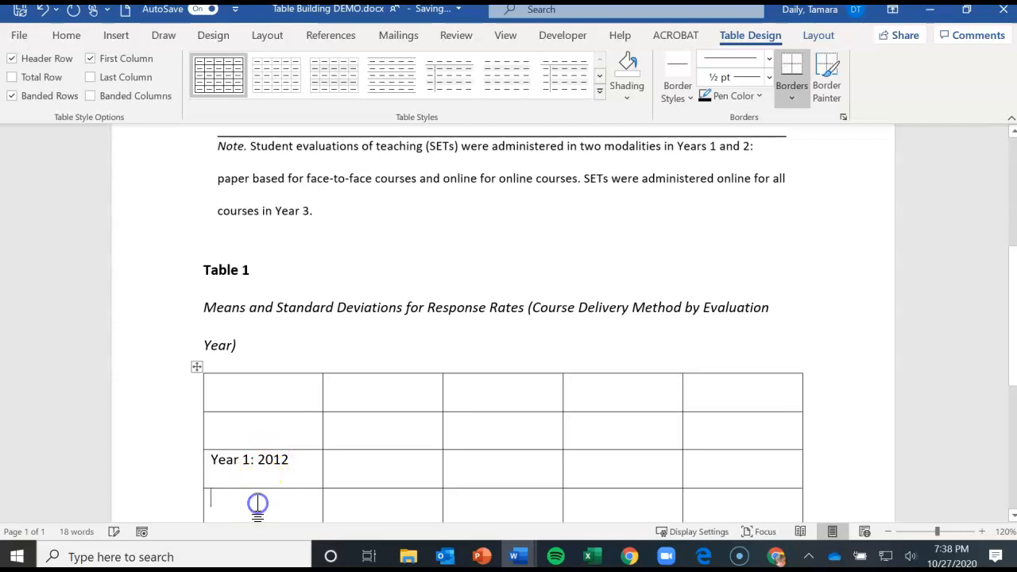
text(Year)
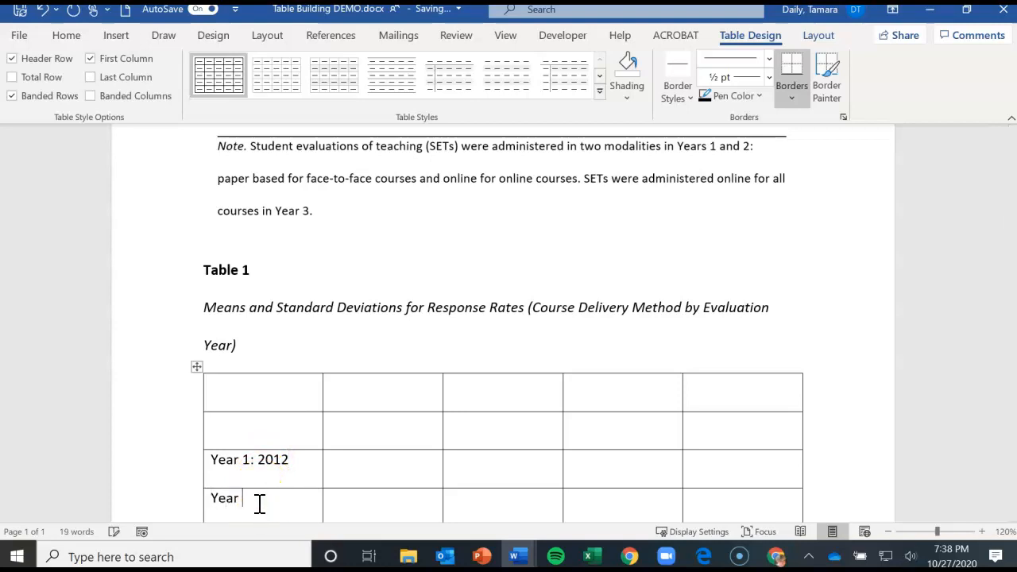
text( 2: 2013)
scroll(259, 506, down, 1)
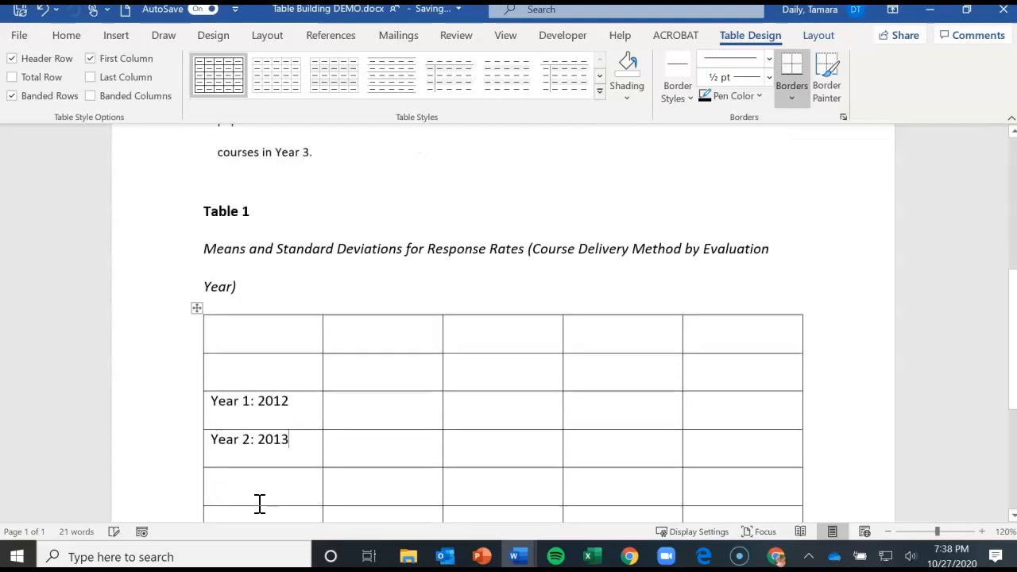
click(267, 460)
text(Year 3)
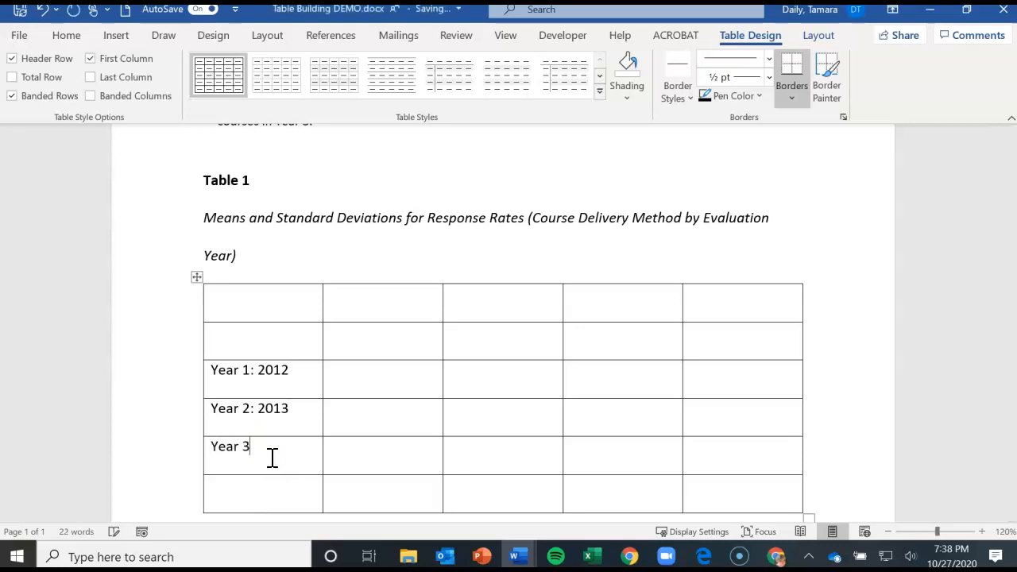
text(: 2014)
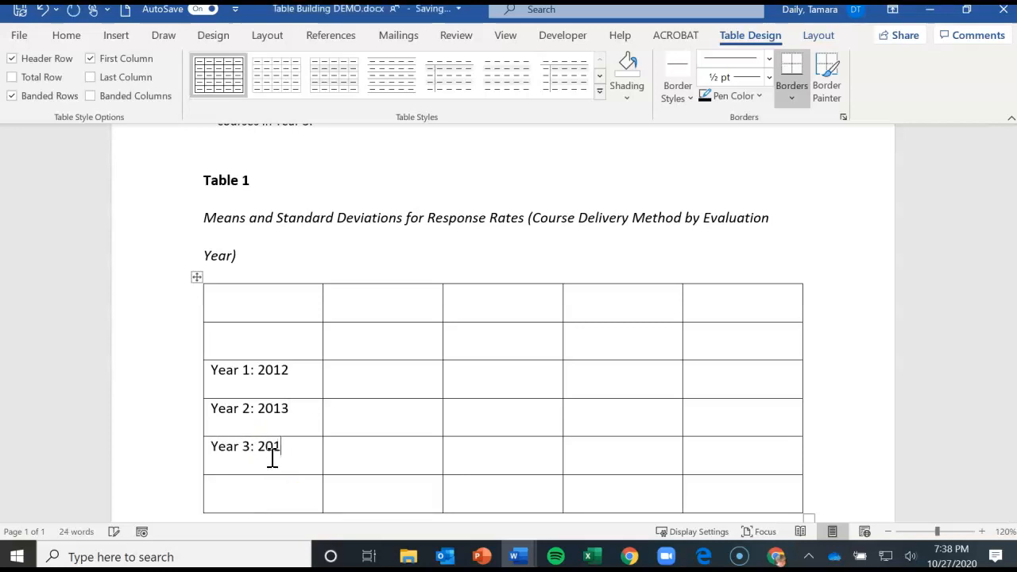
Fill the second row, from the second column on, with the headings M, SD, M and SD.
click(886, 533)
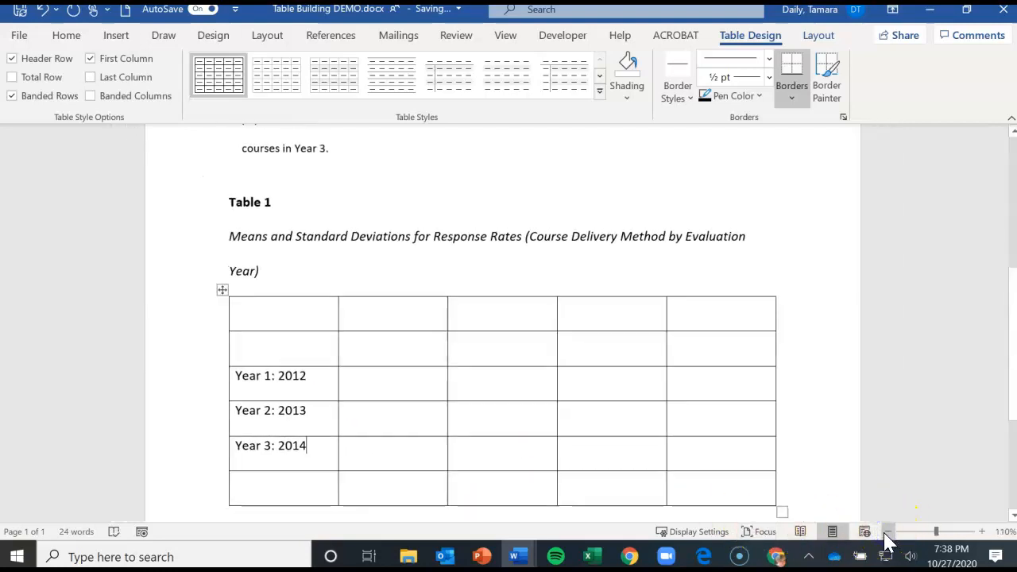
click(887, 532)
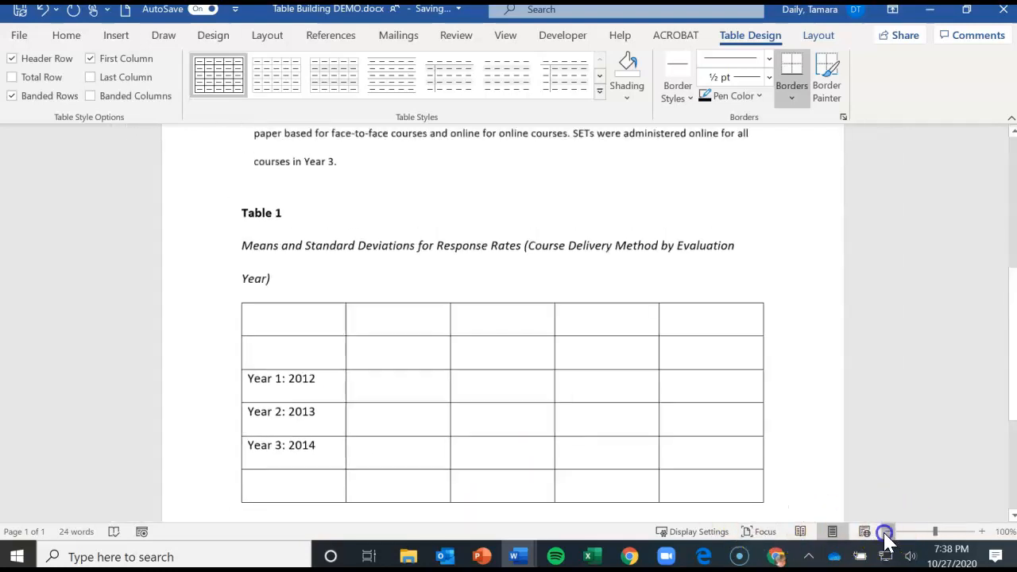
scroll(389, 465, up, 4)
scroll(388, 466, down, 1)
click(397, 476)
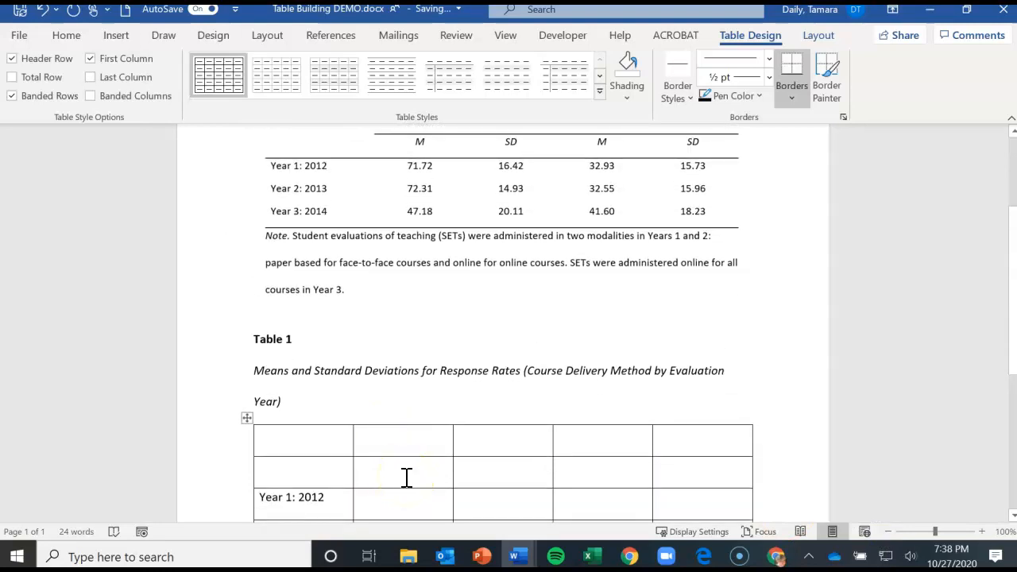
click(406, 478)
text(M	)
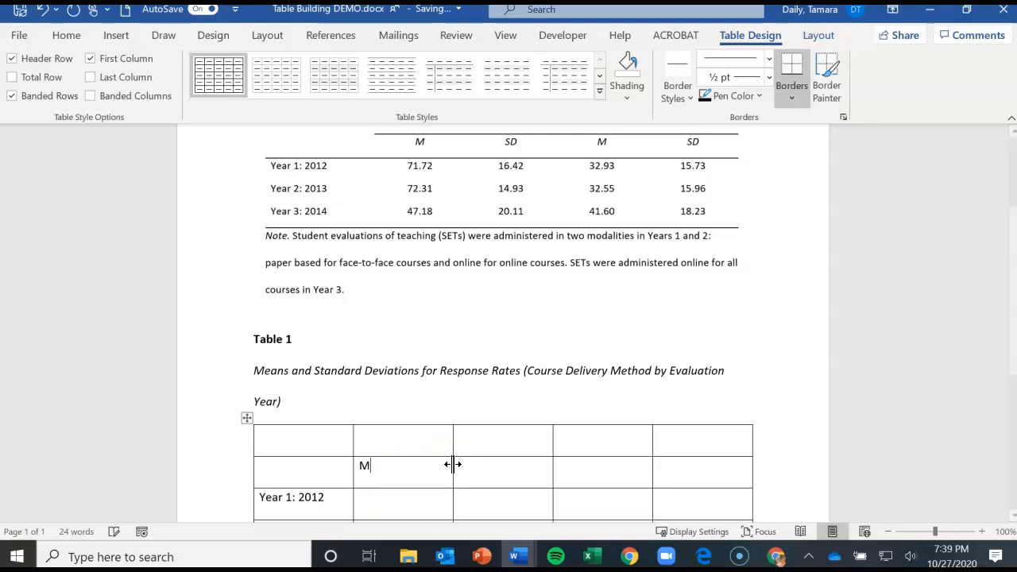
text(SD	M	SD)
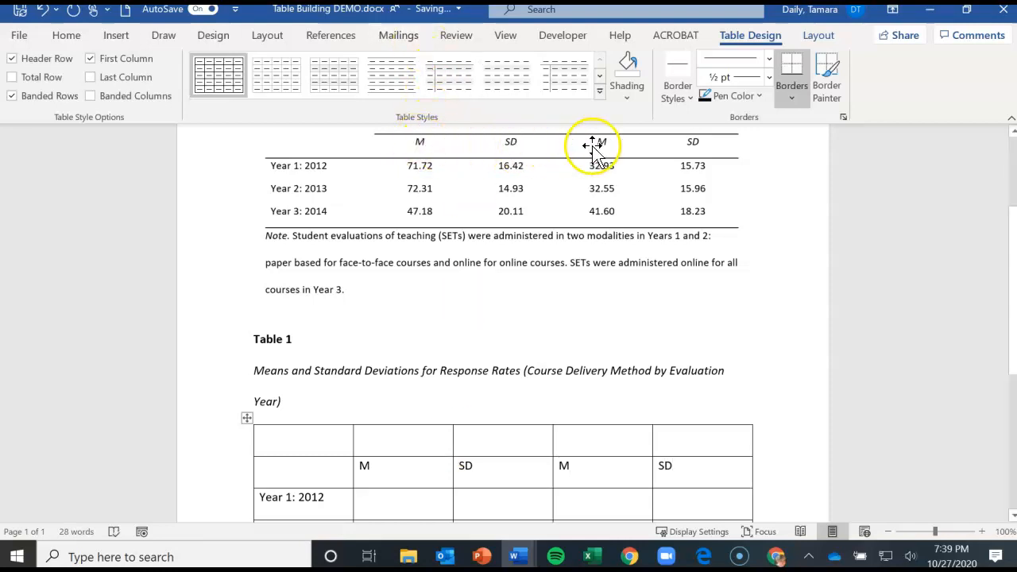
Italicize the four M and SD headings in the new table's second row.
drag(414, 475, 672, 468)
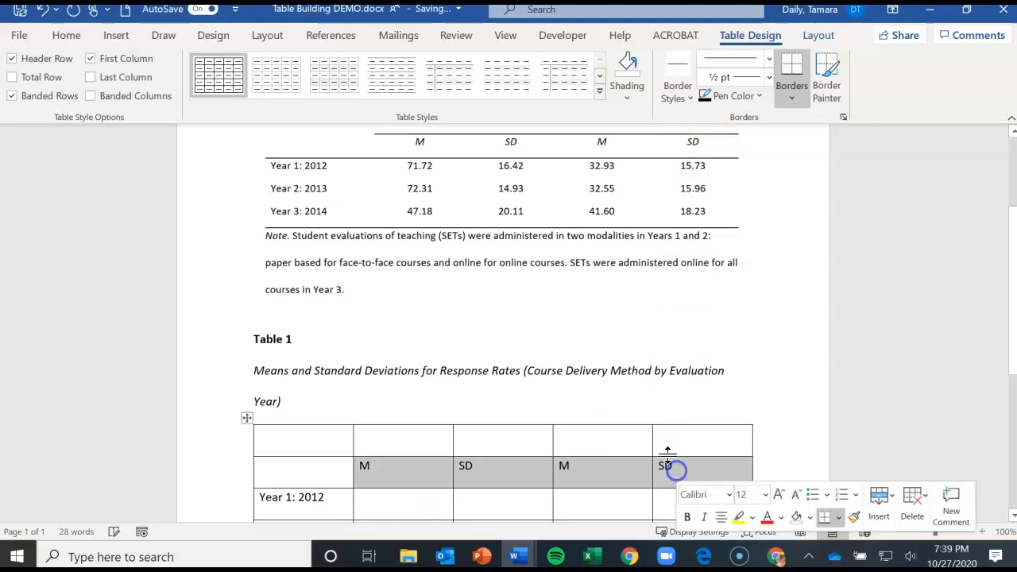
click(66, 40)
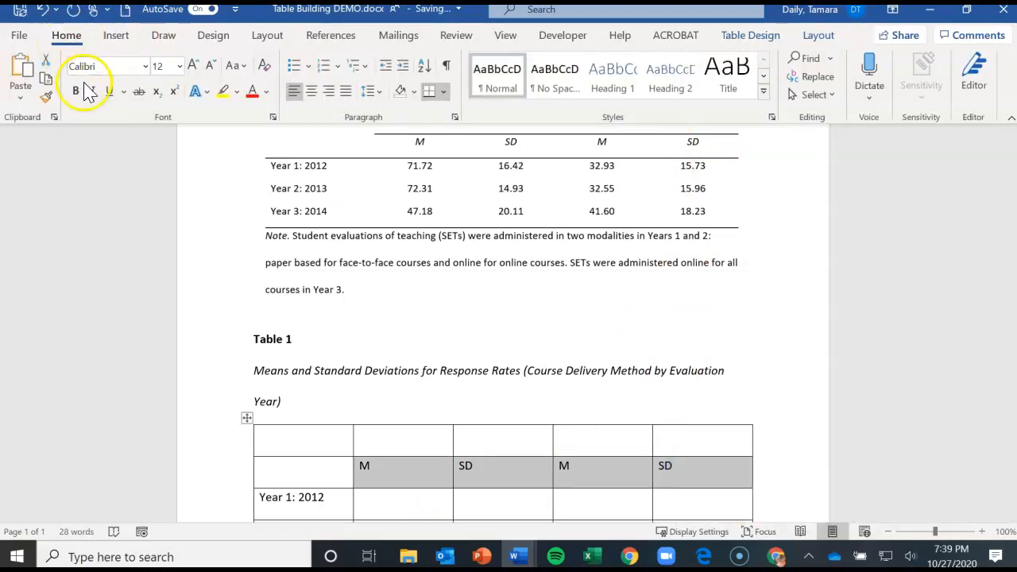
click(93, 91)
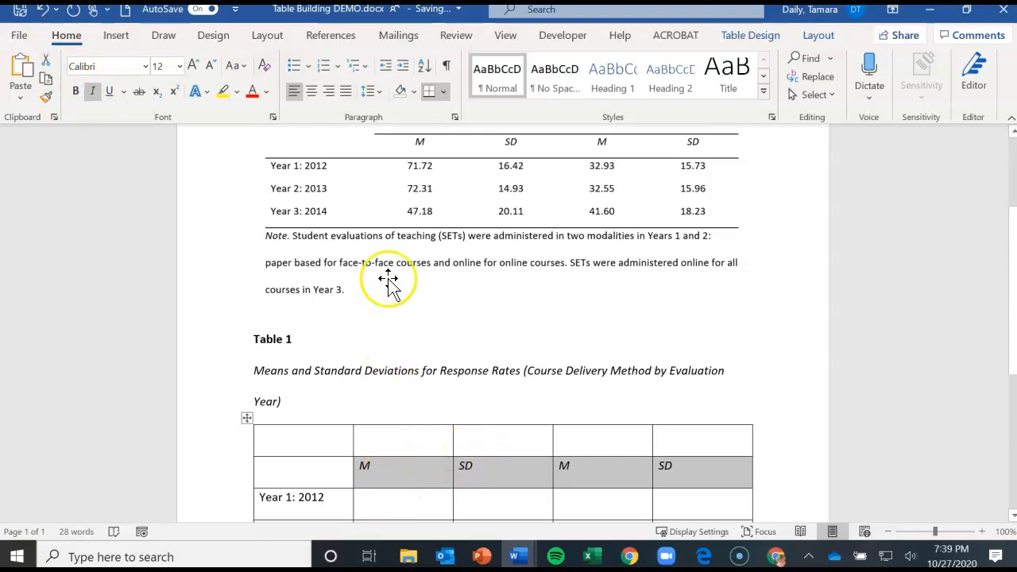
Fill the Year 1: 2012 row with the values 71.72, 16.42, 32.93 and 15.73.
scroll(470, 427, down, 1)
scroll(472, 431, up, 1)
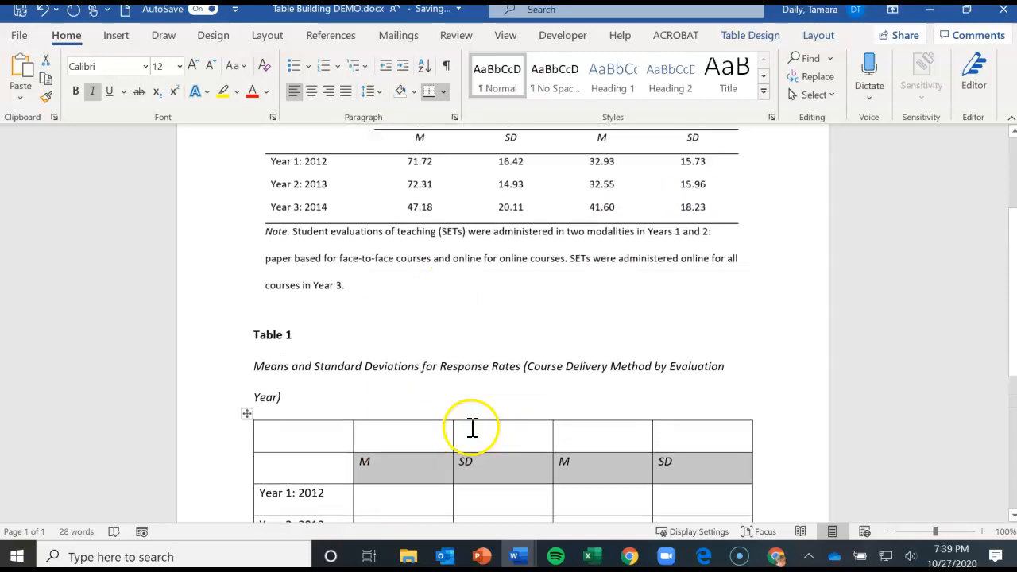
click(405, 508)
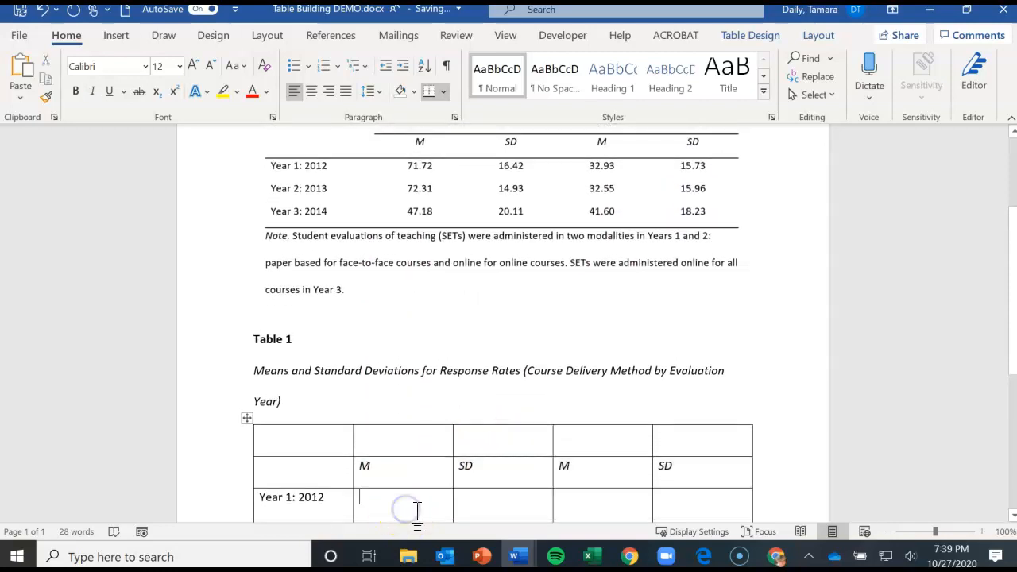
text(71)
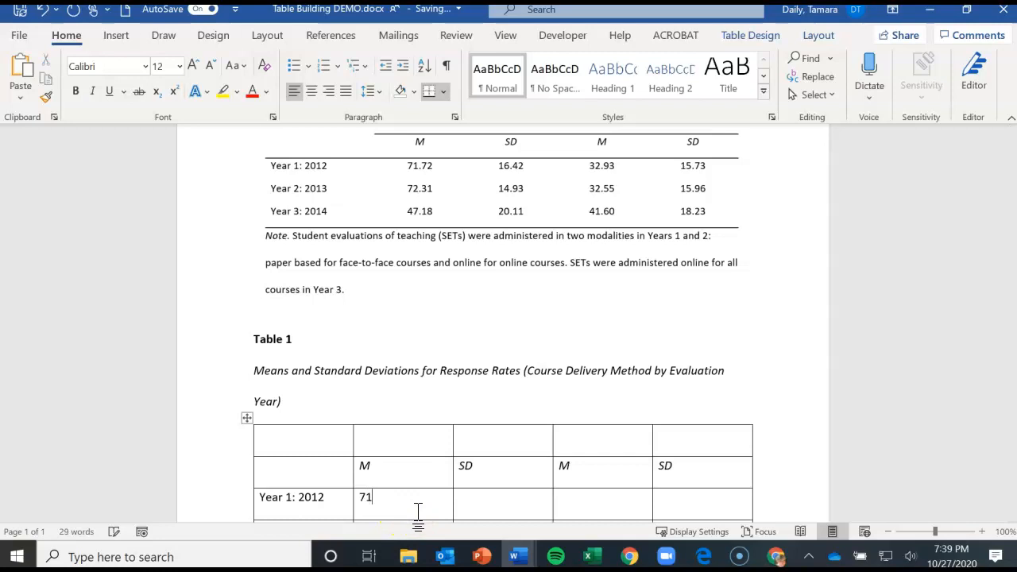
text(.72 16.42 32.)
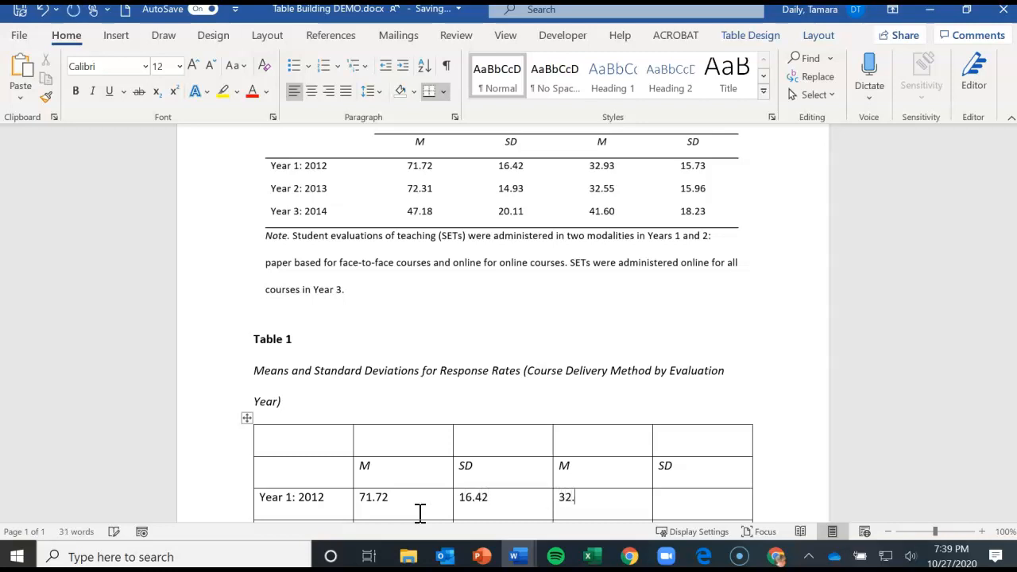
text(93 15.73)
Fill the Year 2: 2013 row with the values 72.31, 14.93, 32.55 and 15.96.
scroll(424, 504, down, 1)
click(394, 500)
text(72.31)
click(518, 502)
text(14)
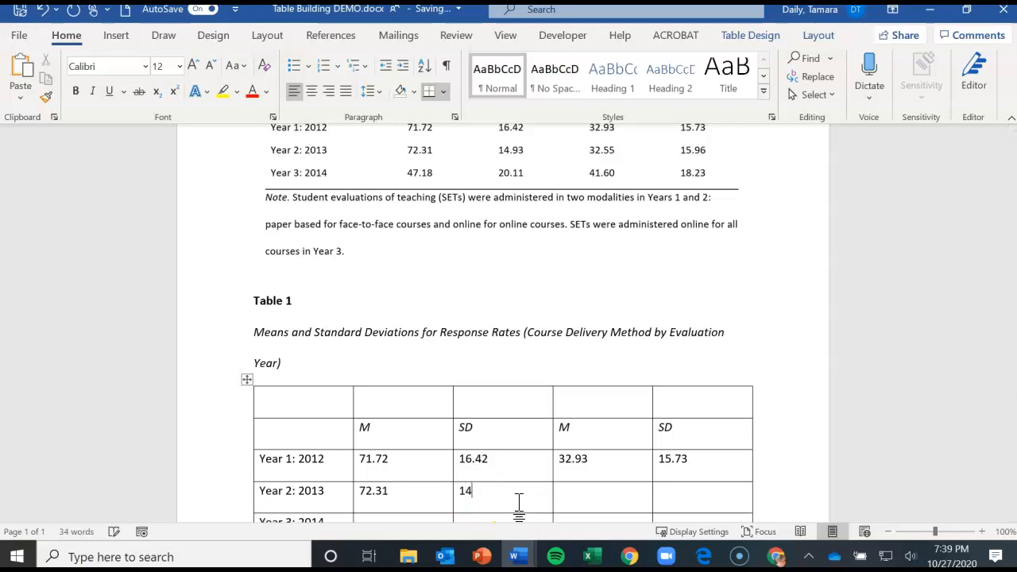
text(.93)
key(Tab)
text(32.55 )
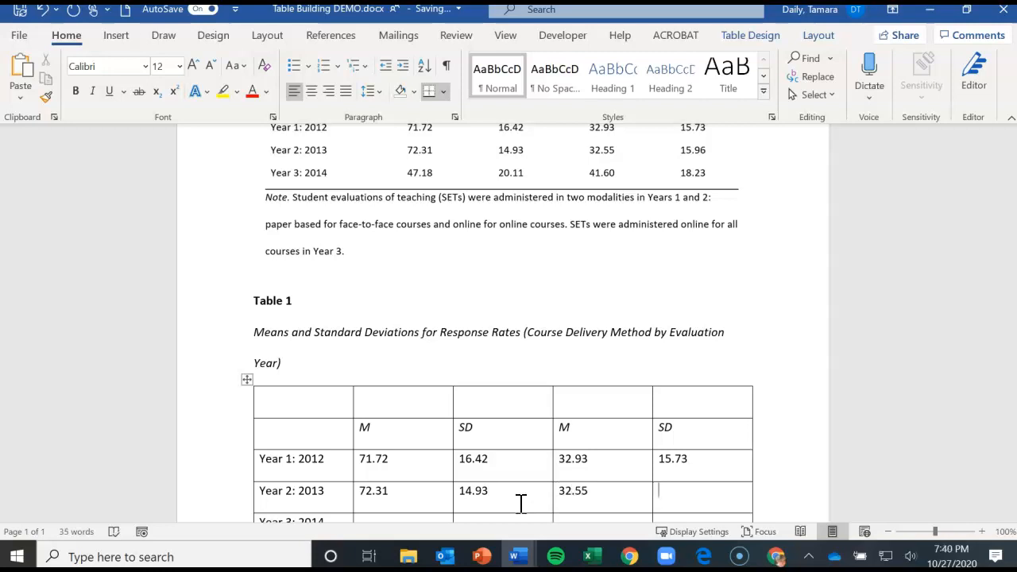
text(15.96)
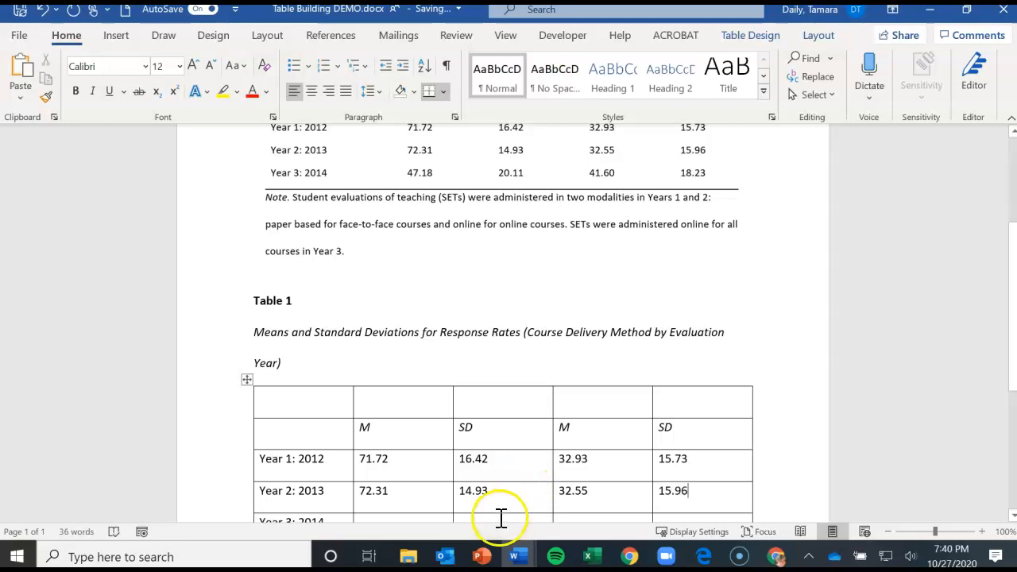
Fill the Year 3: 2014 row with the values 47.18, 20.11, 41.60 and 18.23.
scroll(441, 502, down, 1)
click(429, 484)
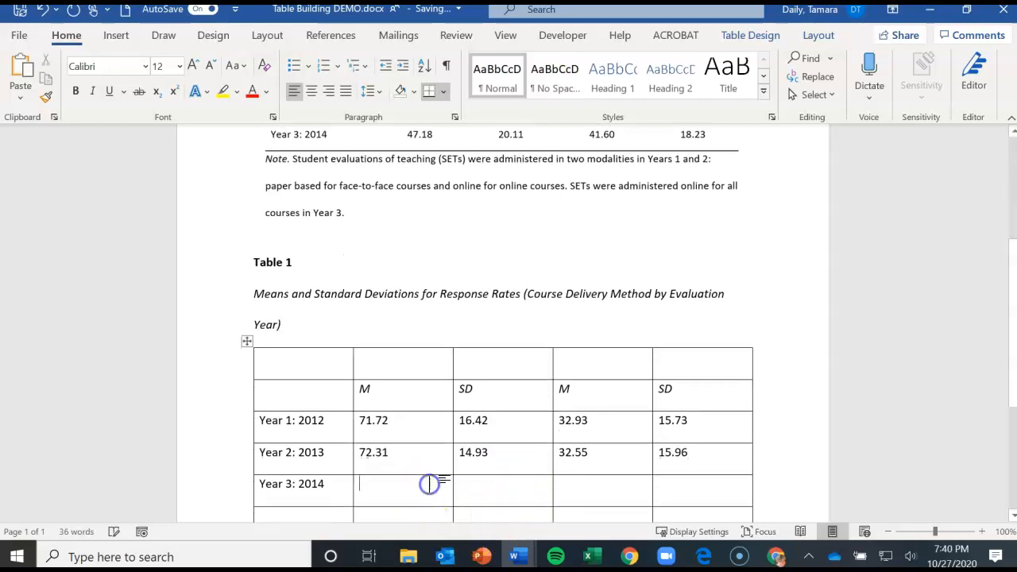
text(47)
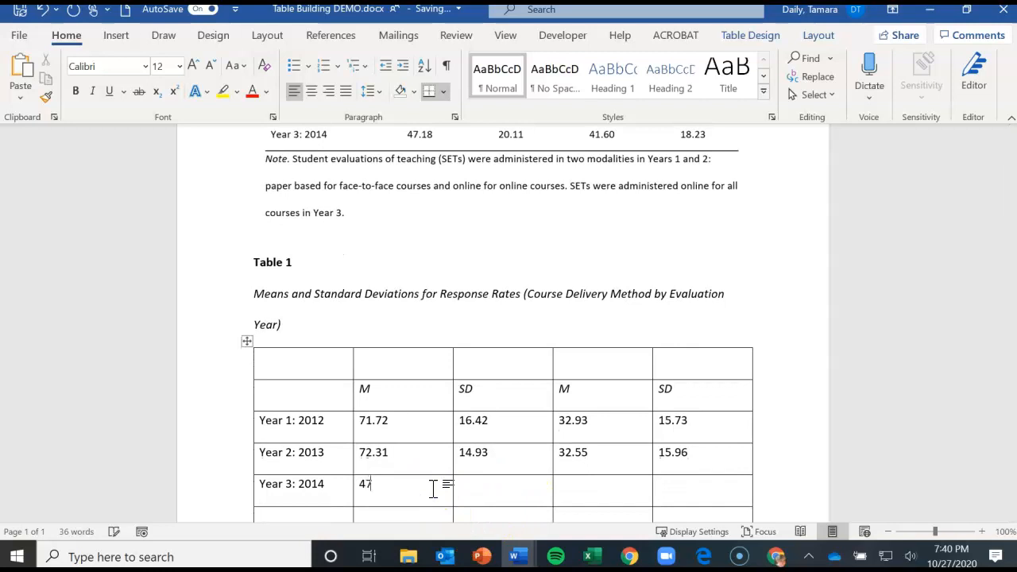
text(.18)
key(Tab)
text(20.11 )
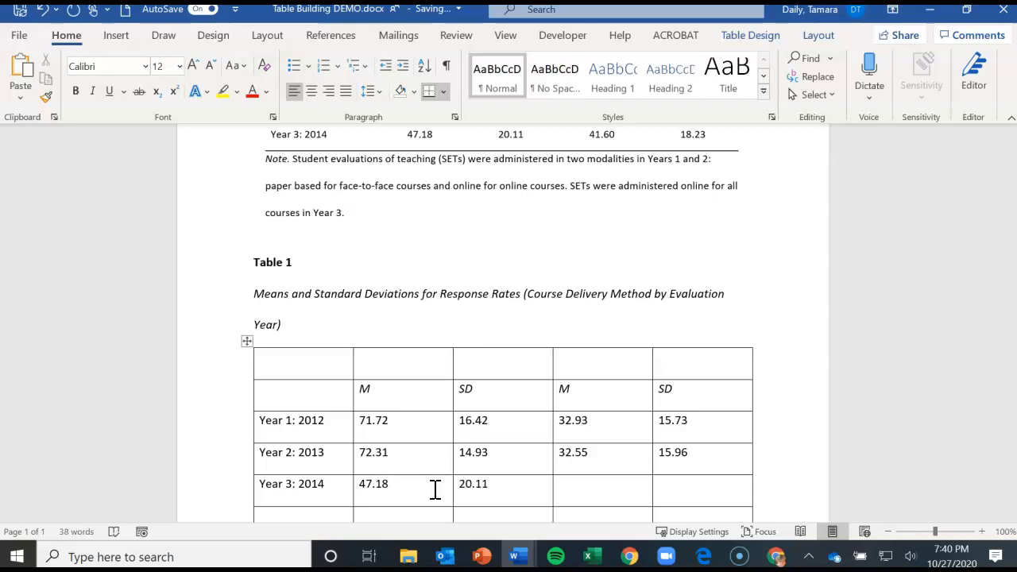
text(41.60 )
text(18.23)
Compare the example table's top heading row and its spanning course headings with the new table's empty first row.
scroll(433, 445, down, 1)
scroll(436, 449, up, 3)
scroll(437, 452, up, 2)
scroll(436, 452, down, 4)
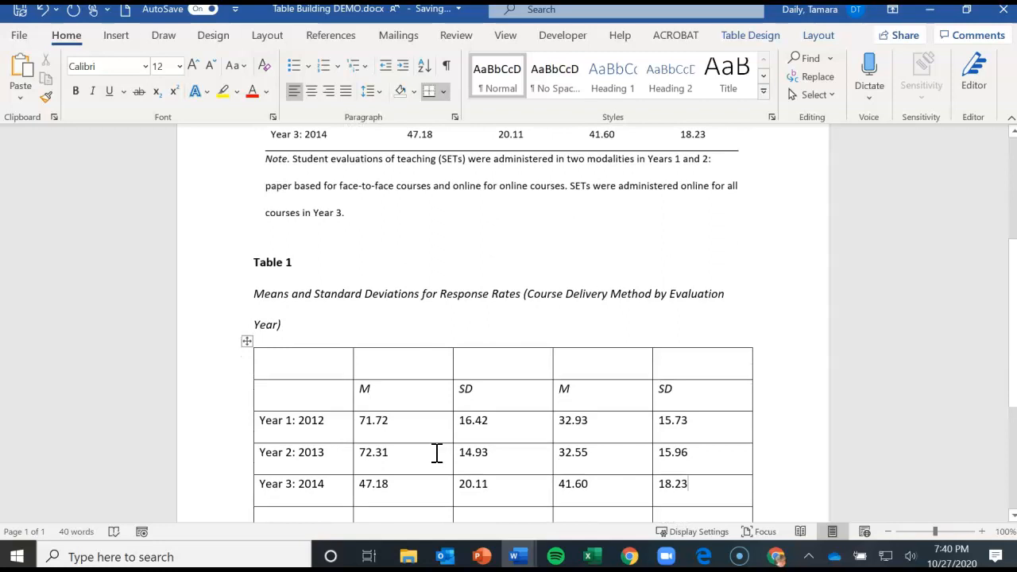
scroll(436, 453, up, 4)
click(628, 225)
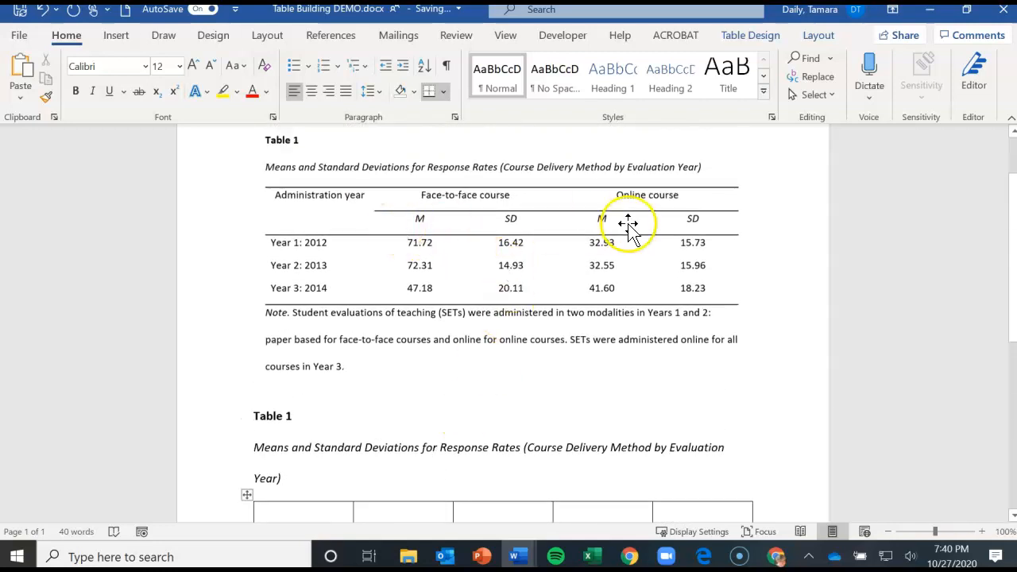
scroll(500, 424, down, 3)
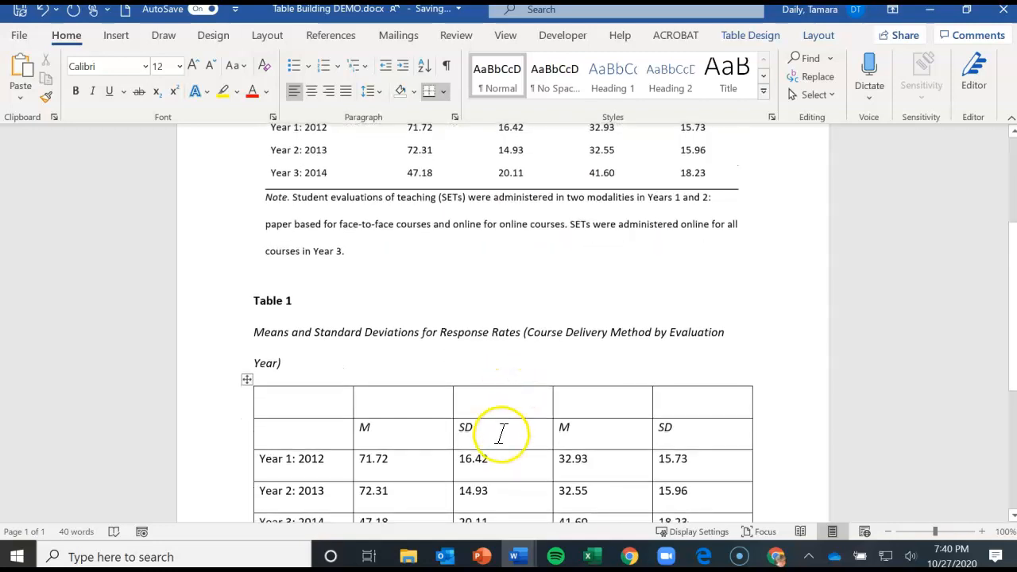
scroll(501, 435, up, 4)
scroll(502, 435, up, 1)
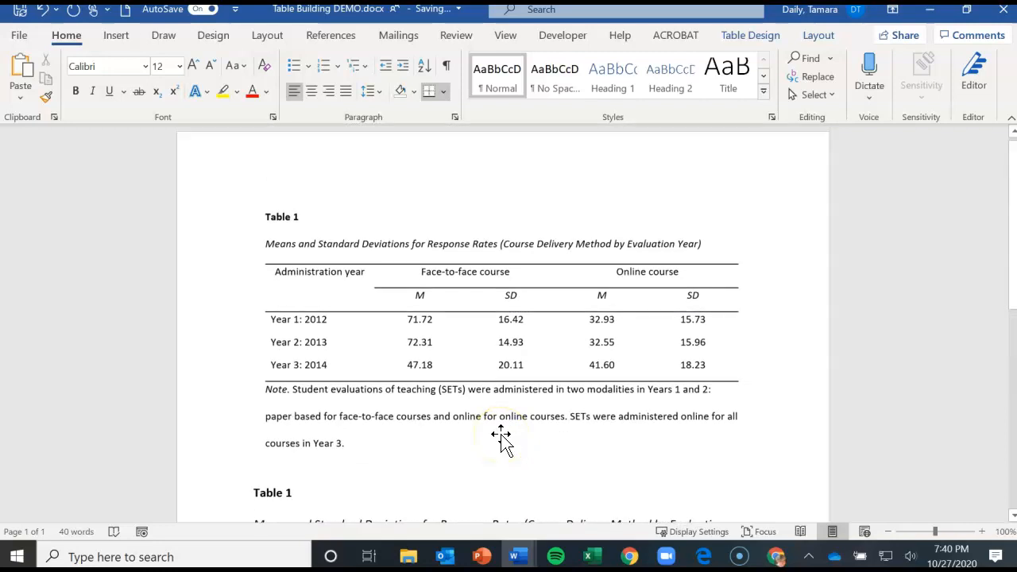
click(322, 288)
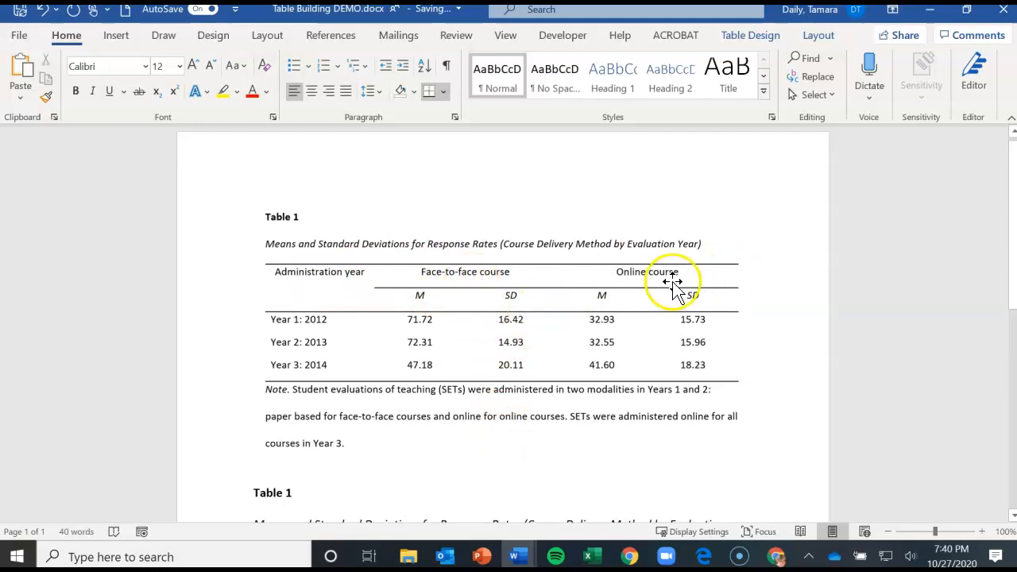
scroll(597, 380, down, 4)
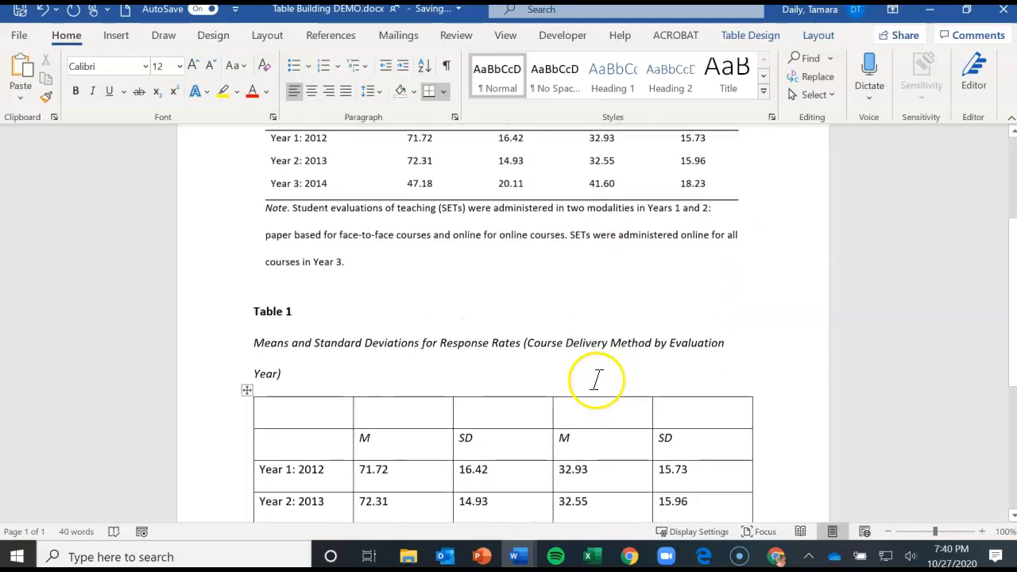
scroll(598, 380, down, 1)
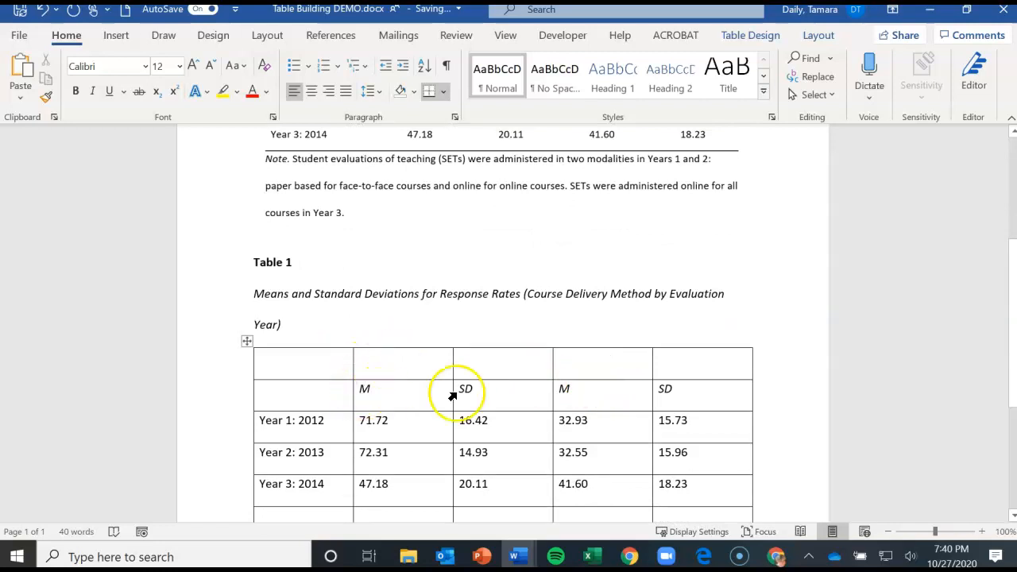
Merge the two top-row cells above the first M and SD columns and enter the heading Face-to-face course.
scroll(488, 392, up, 3)
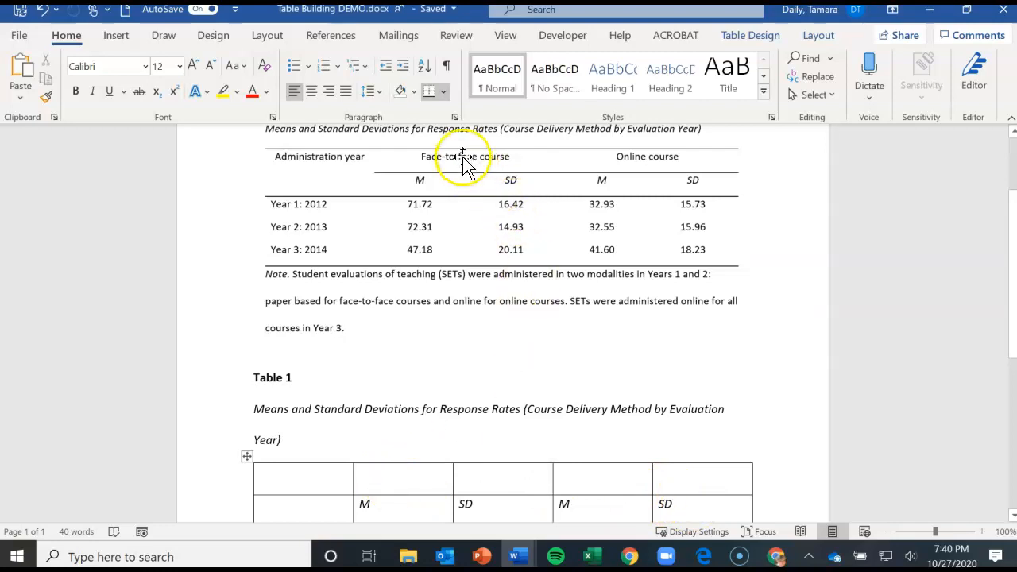
click(412, 485)
drag(412, 484, 495, 482)
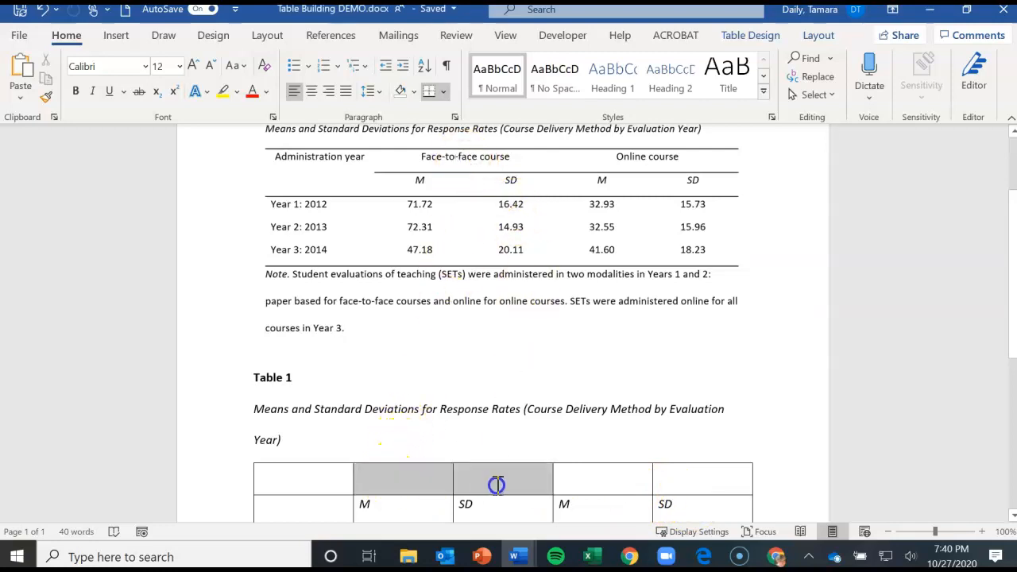
click(822, 36)
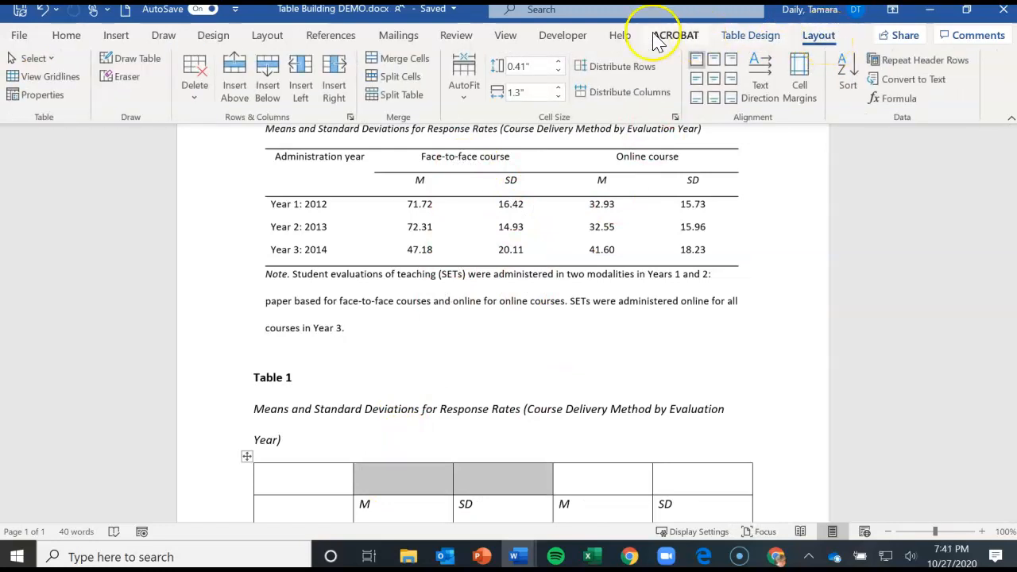
click(380, 67)
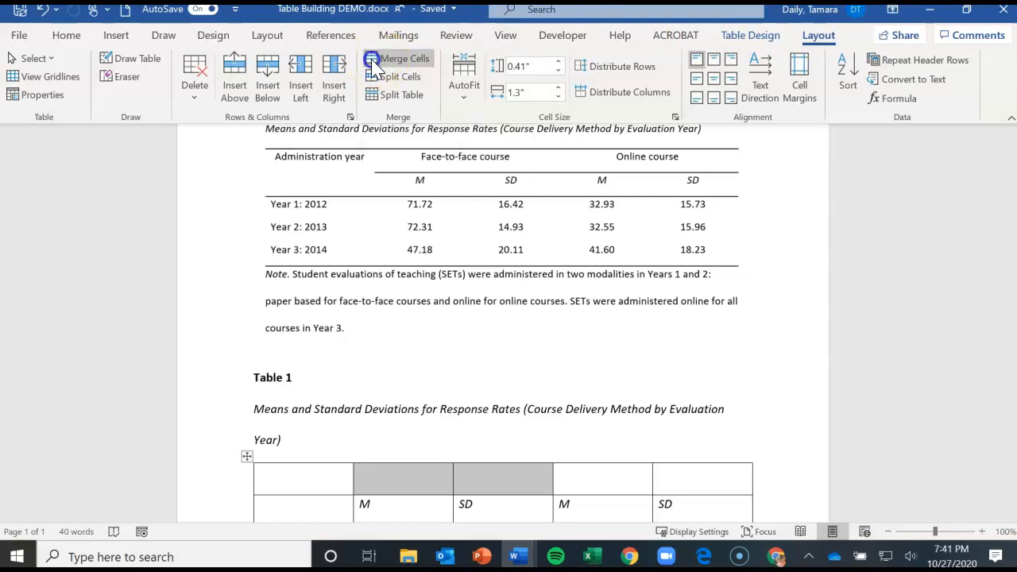
click(459, 480)
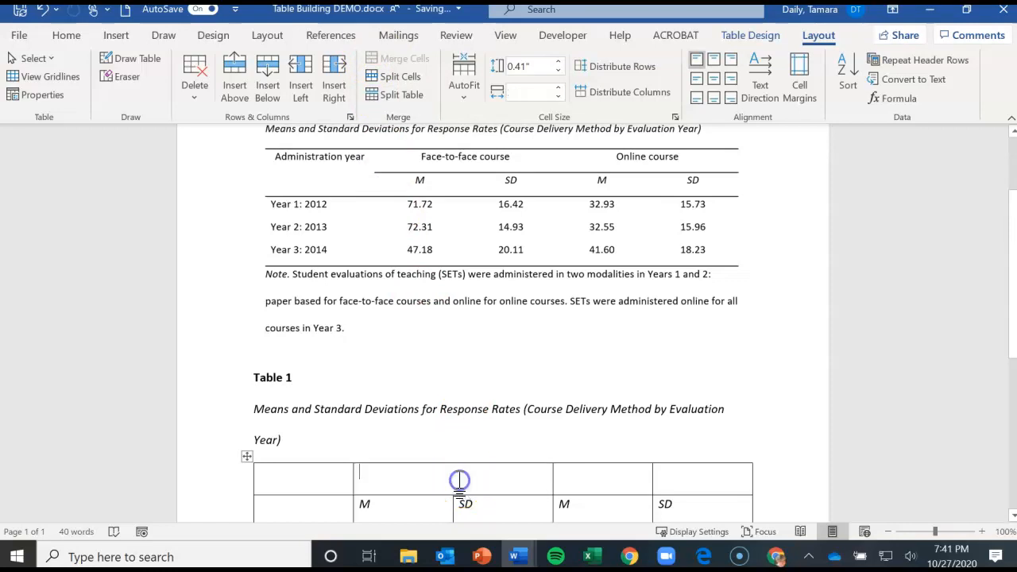
text(fA)
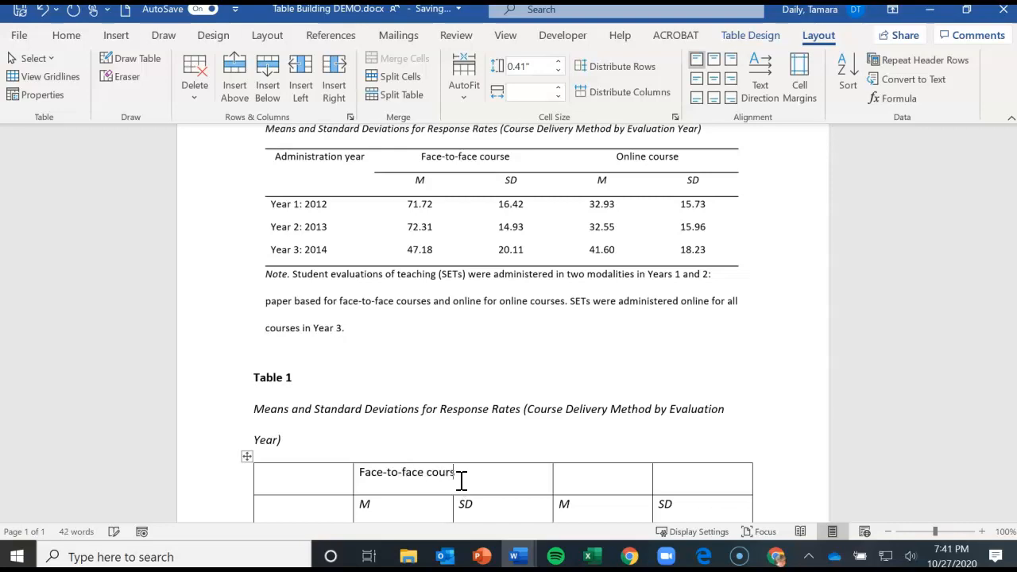
Merge the two top-row cells above the second M and SD columns and enter the heading Online course.
drag(579, 474, 691, 479)
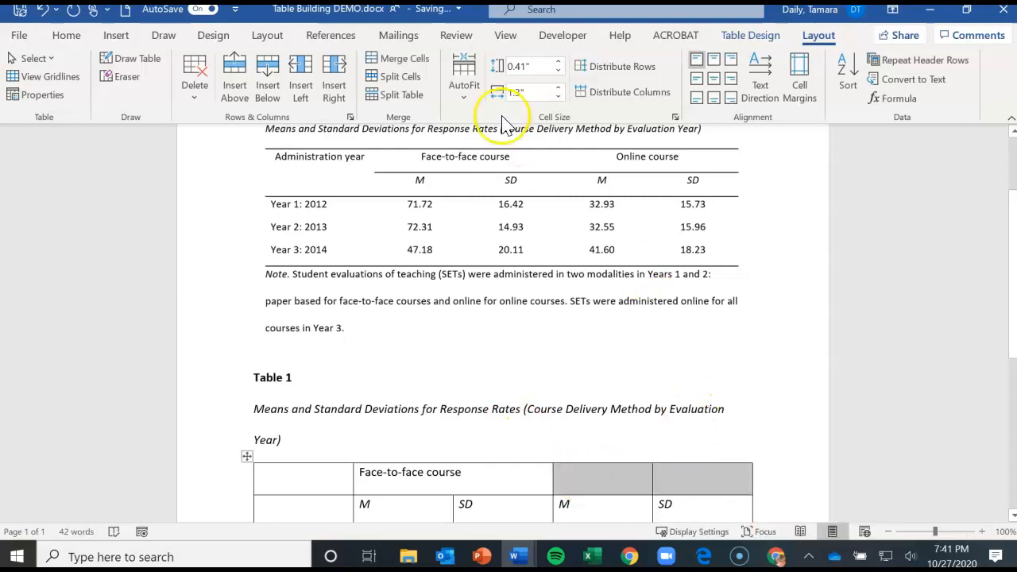
click(372, 68)
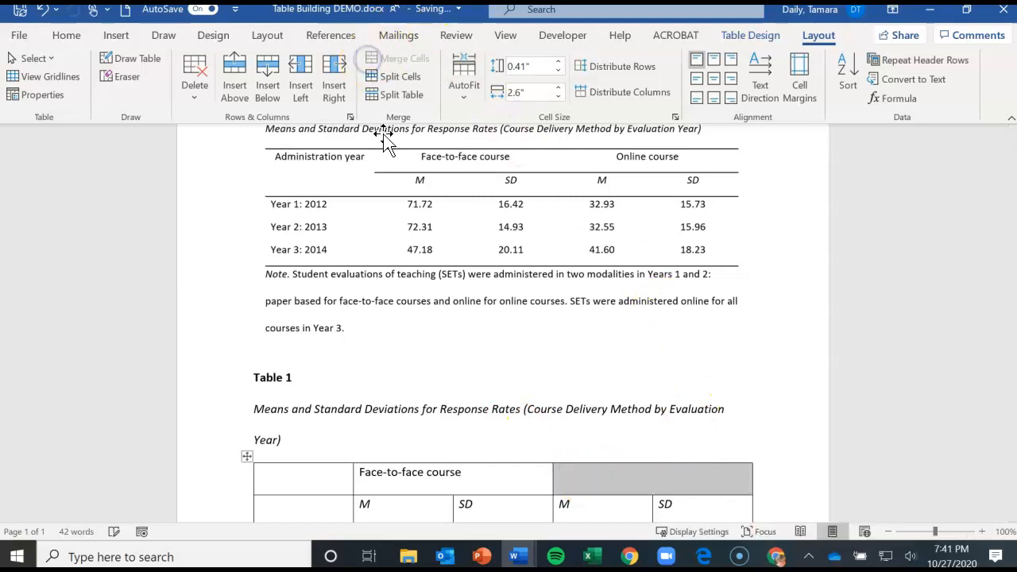
click(673, 477)
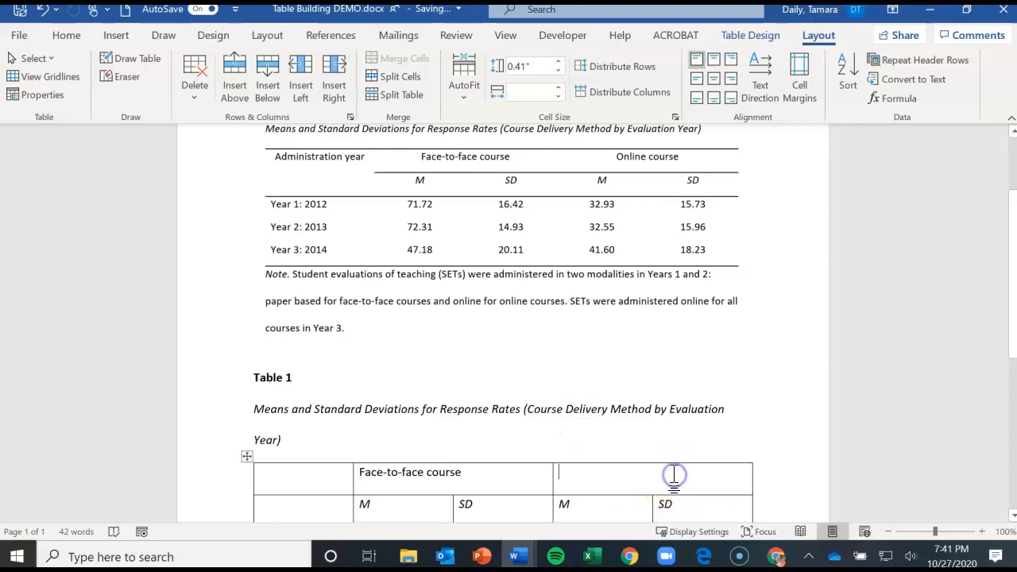
text(Online course)
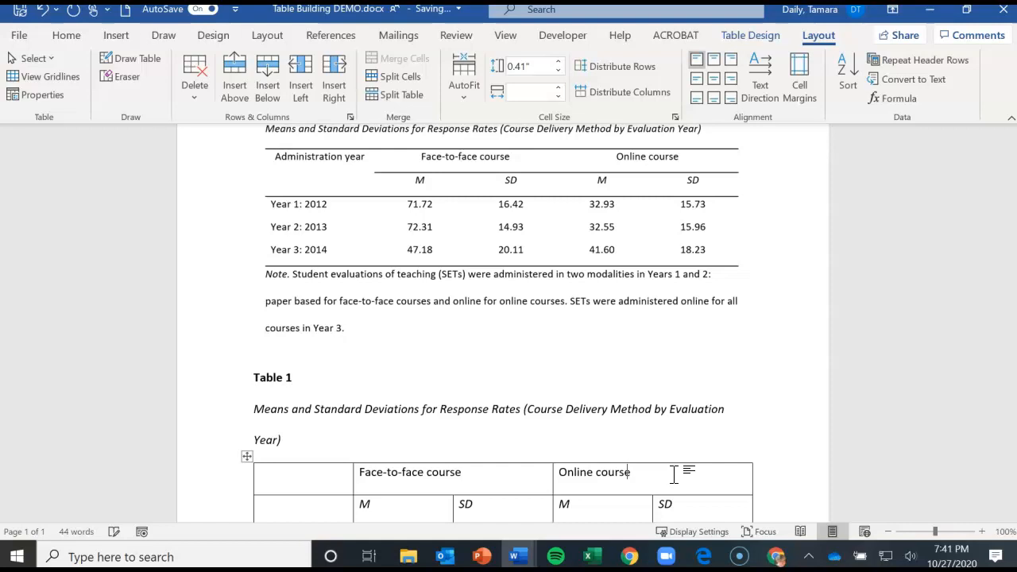
Merge the two empty heading cells of the first column vertically and enter Administration Year.
click(279, 472)
scroll(286, 477, down, 2)
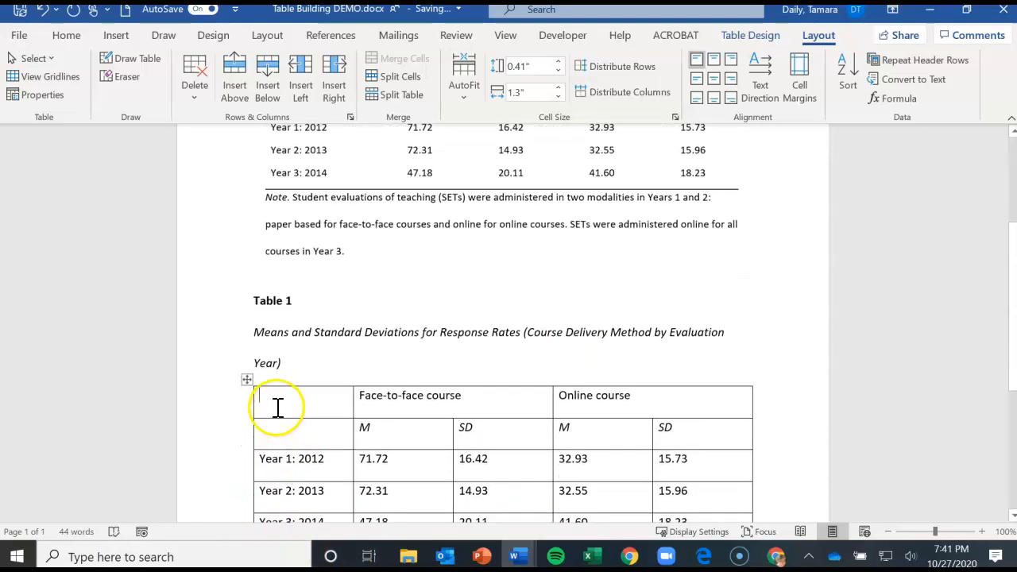
drag(275, 399, 277, 435)
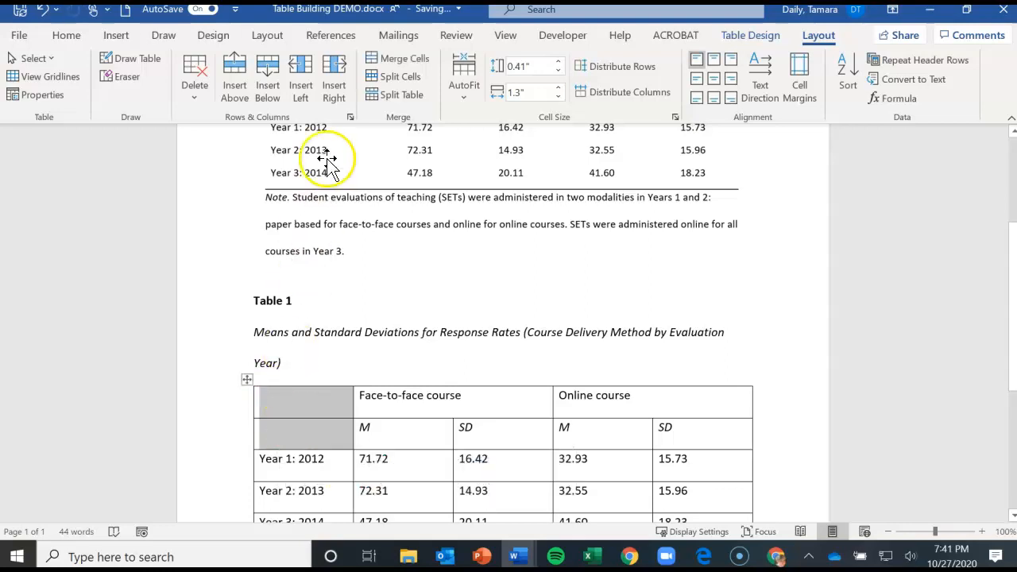
click(397, 68)
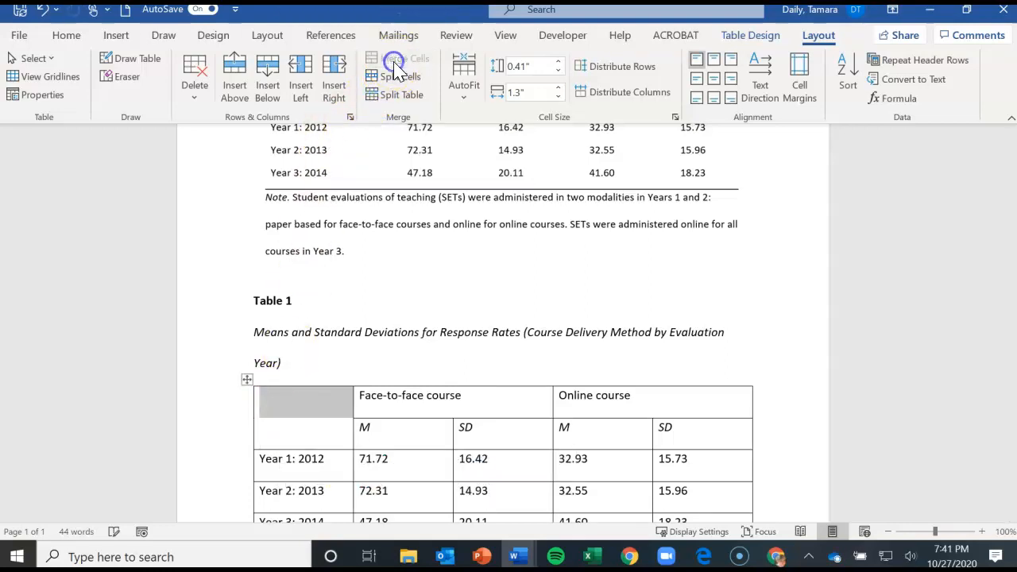
click(274, 409)
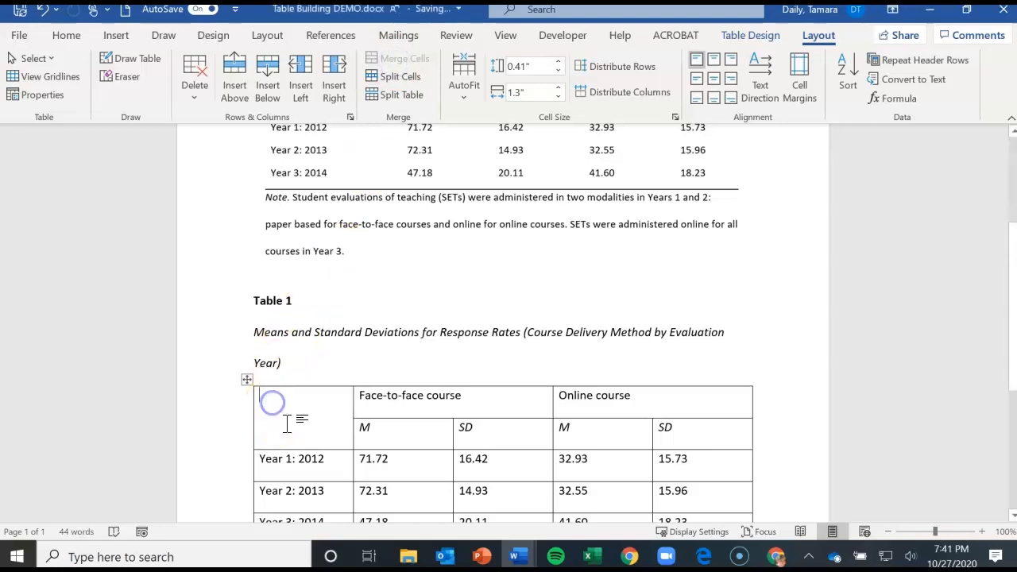
scroll(286, 425, up, 2)
scroll(286, 426, down, 2)
text(Administration Year)
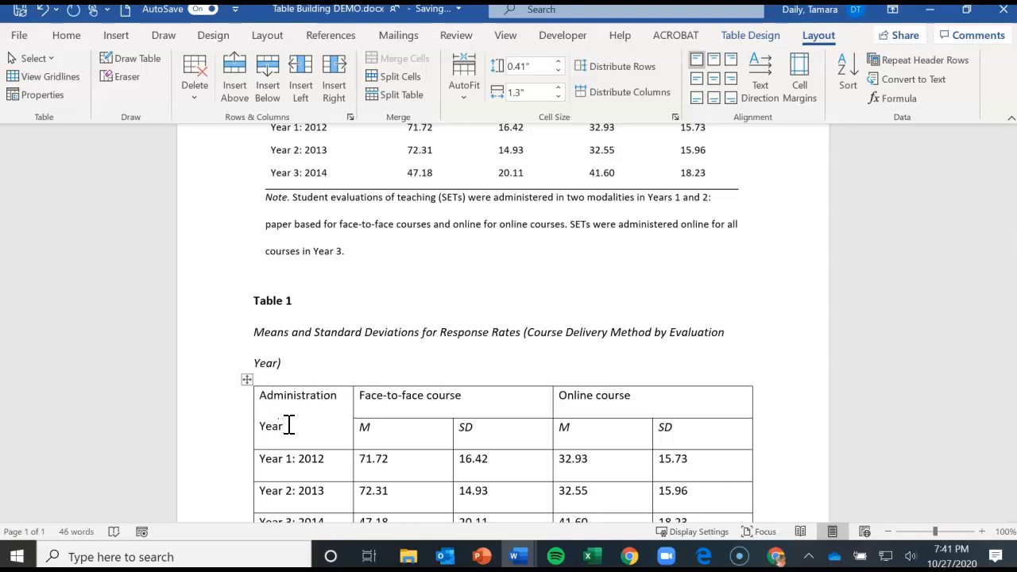
Set the line spacing to 1.0 for the Administration Year heading and for the whole new table.
drag(267, 422, 269, 397)
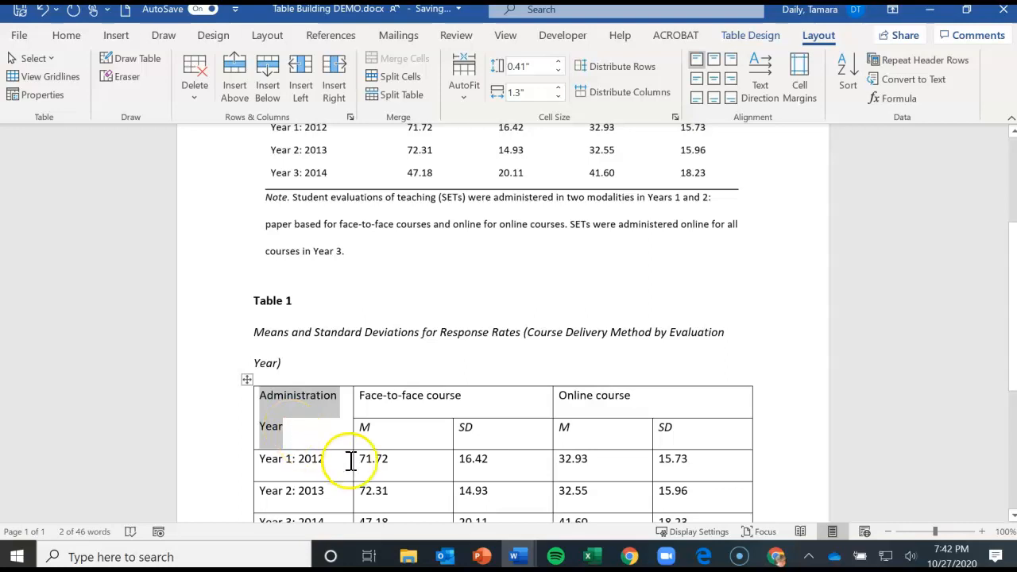
click(67, 35)
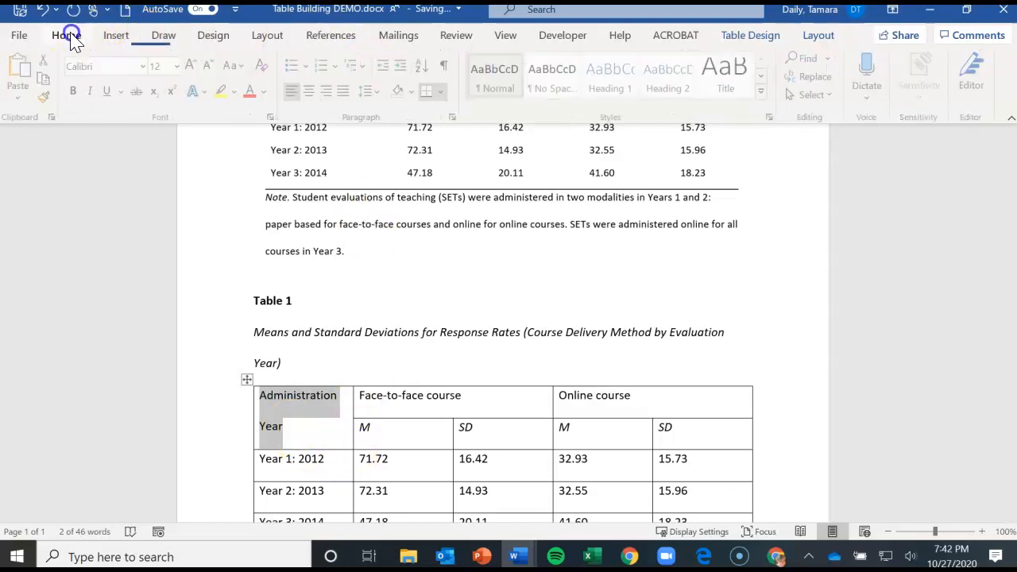
click(375, 93)
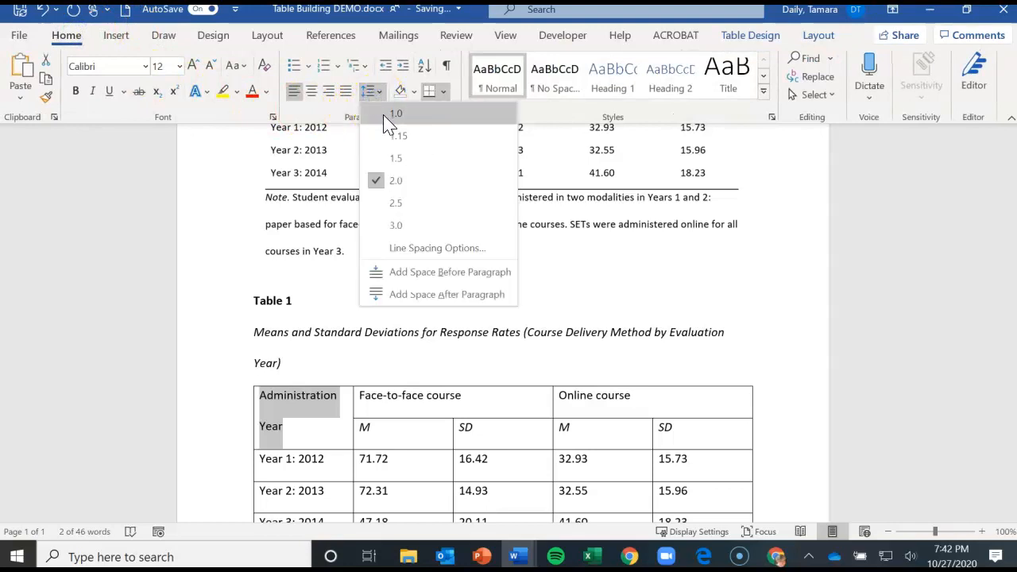
click(391, 114)
click(245, 377)
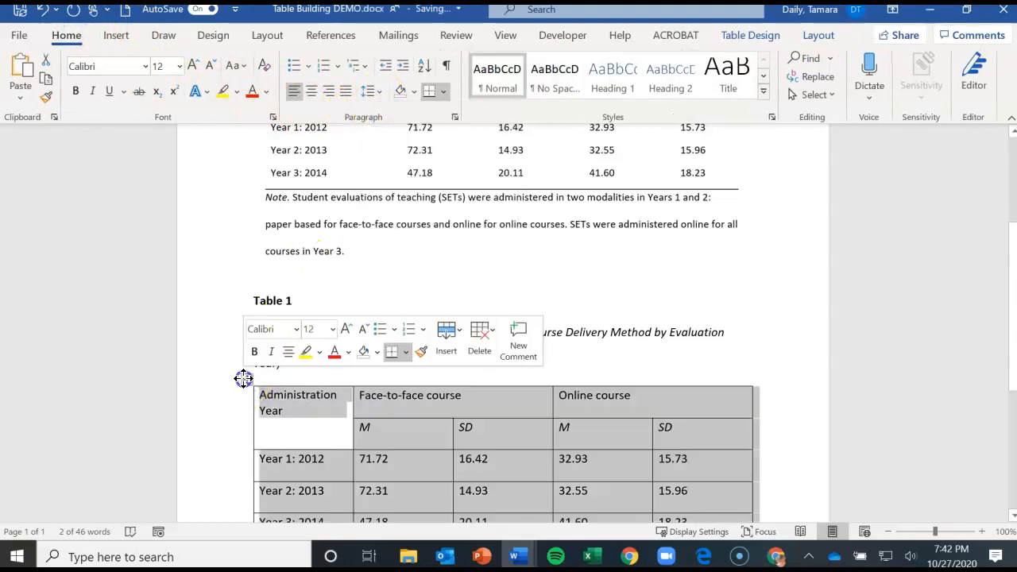
click(383, 93)
click(391, 114)
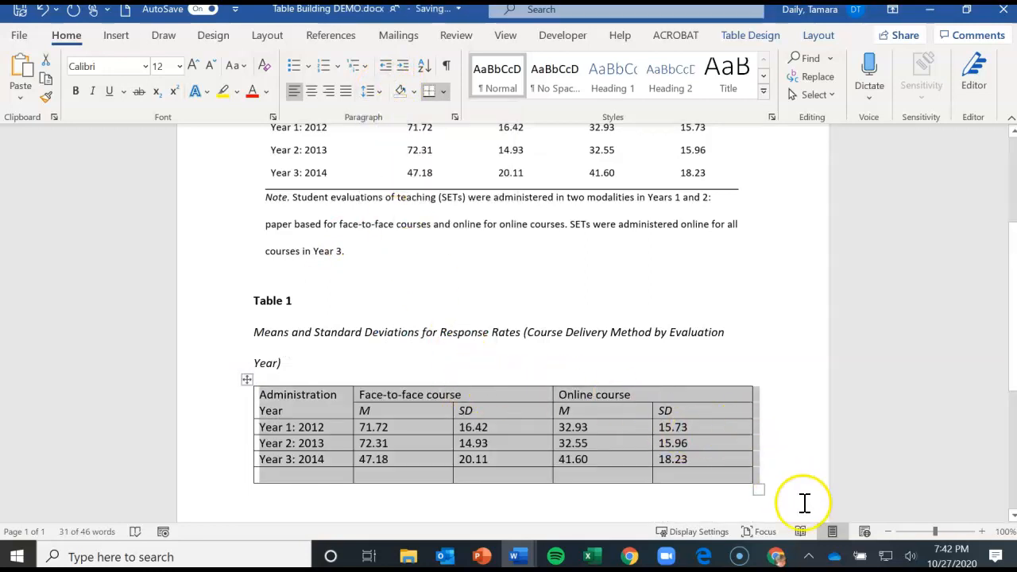
Enlarge the new table from its lower corner so that all rows become evenly taller.
scroll(792, 466, down, 2)
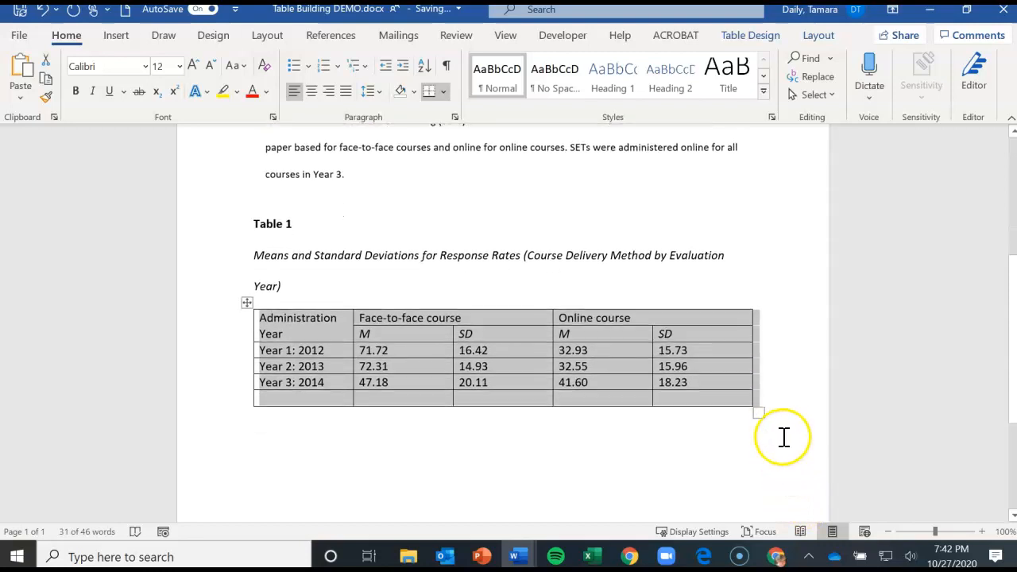
drag(760, 417, 762, 504)
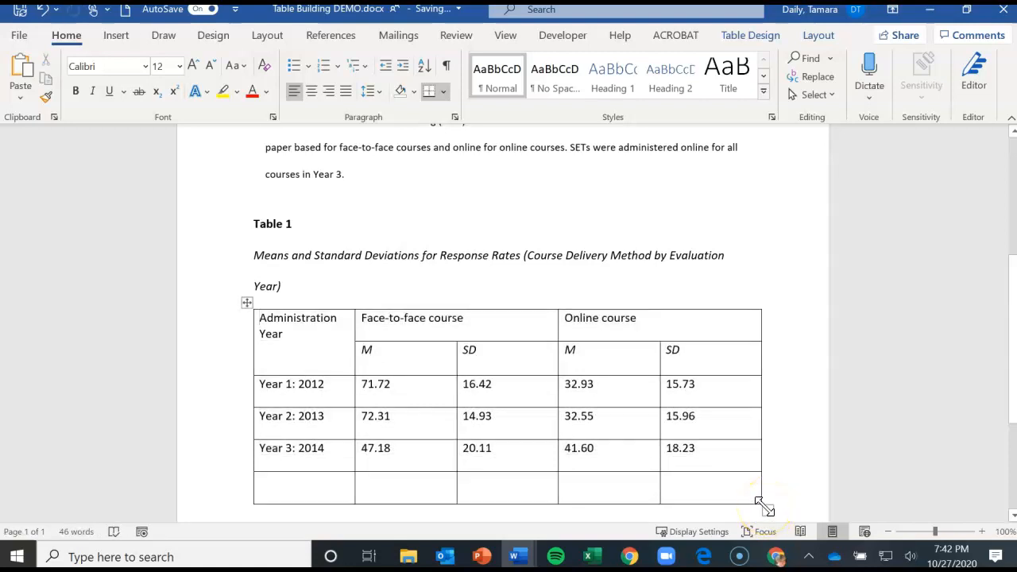
drag(764, 506, 759, 318)
scroll(559, 417, up, 2)
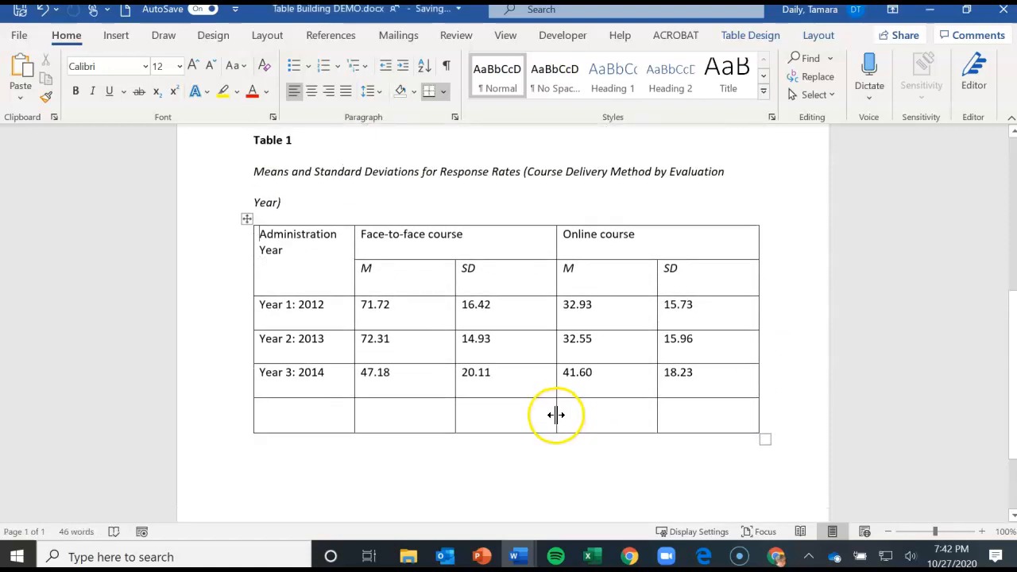
Align the text of the new table's first column center left, following the example table.
scroll(554, 414, up, 8)
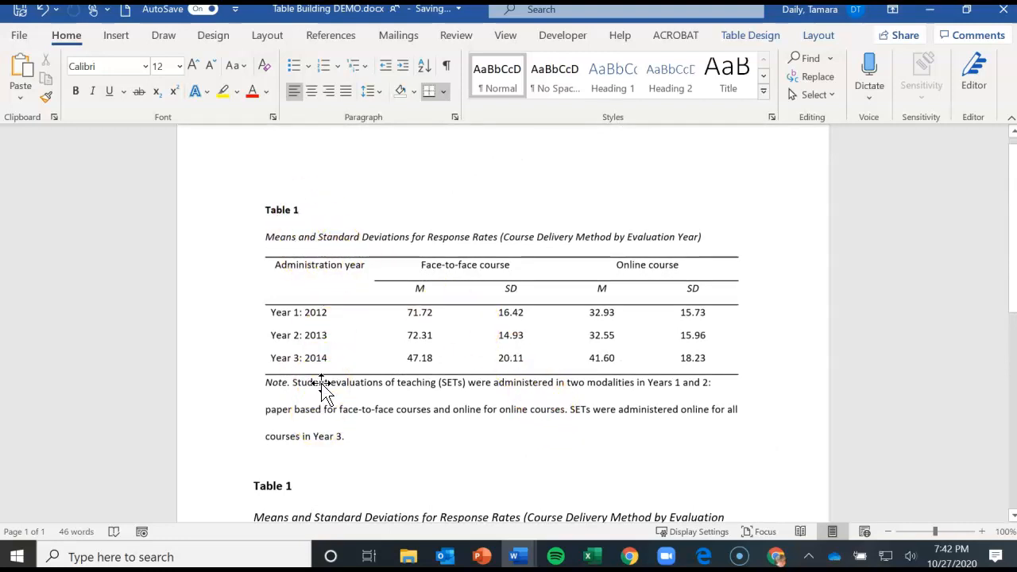
click(311, 266)
scroll(302, 397, down, 5)
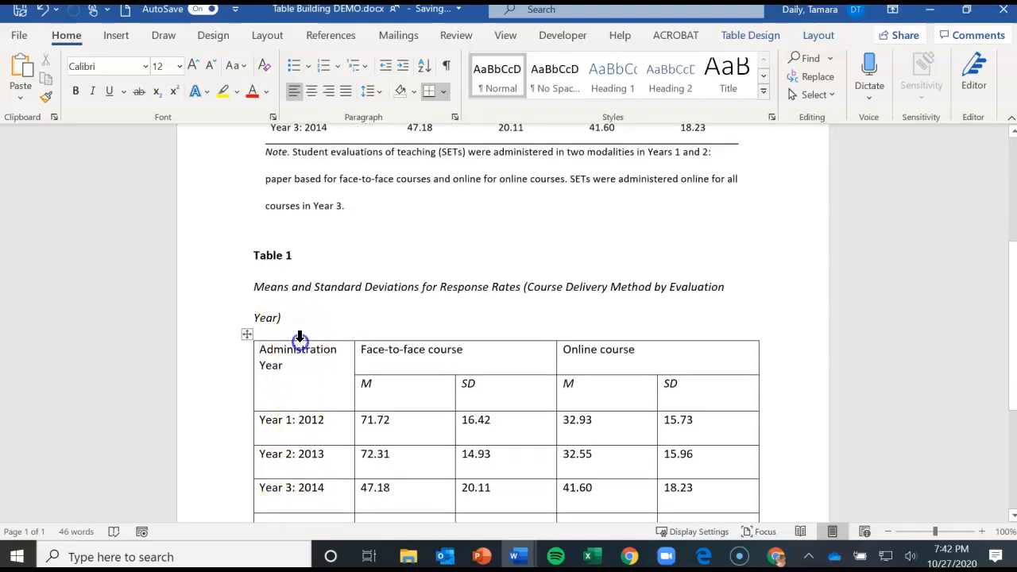
click(299, 335)
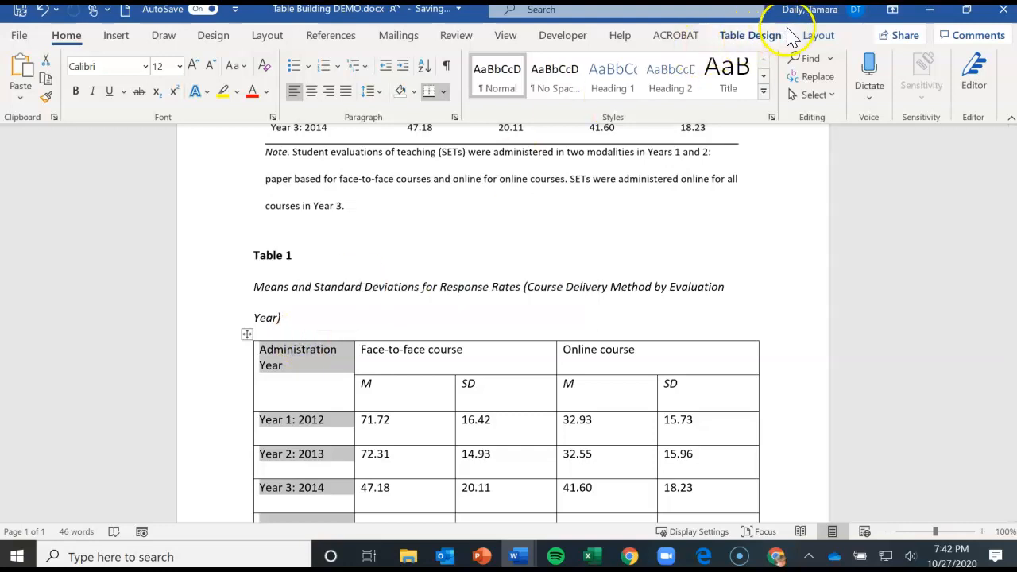
click(768, 39)
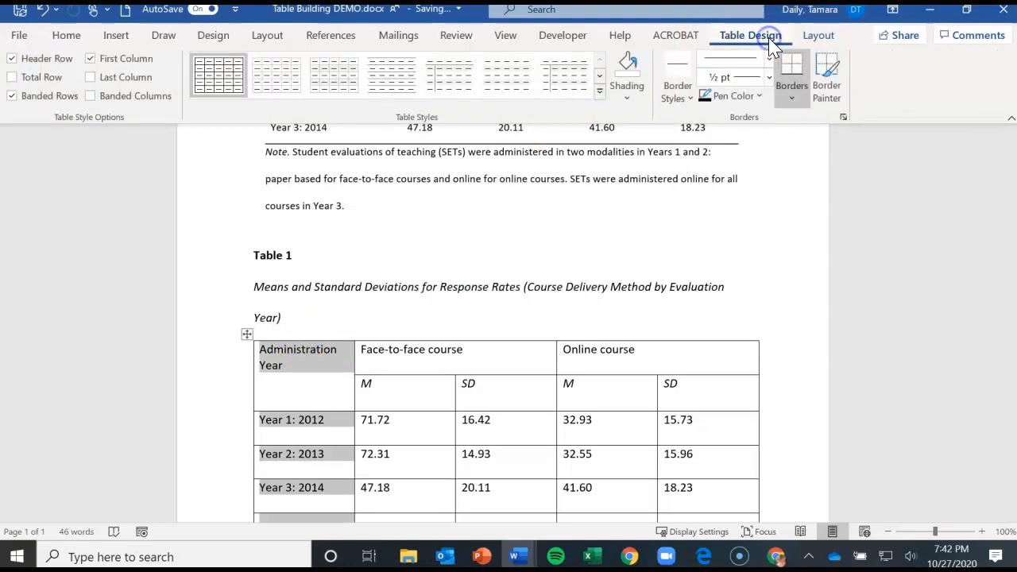
click(814, 42)
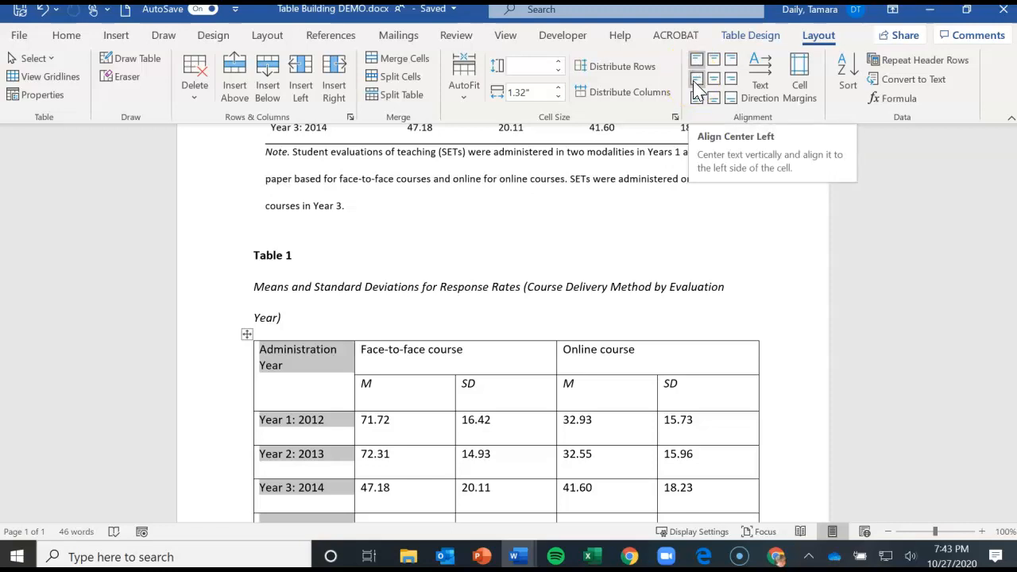
click(696, 80)
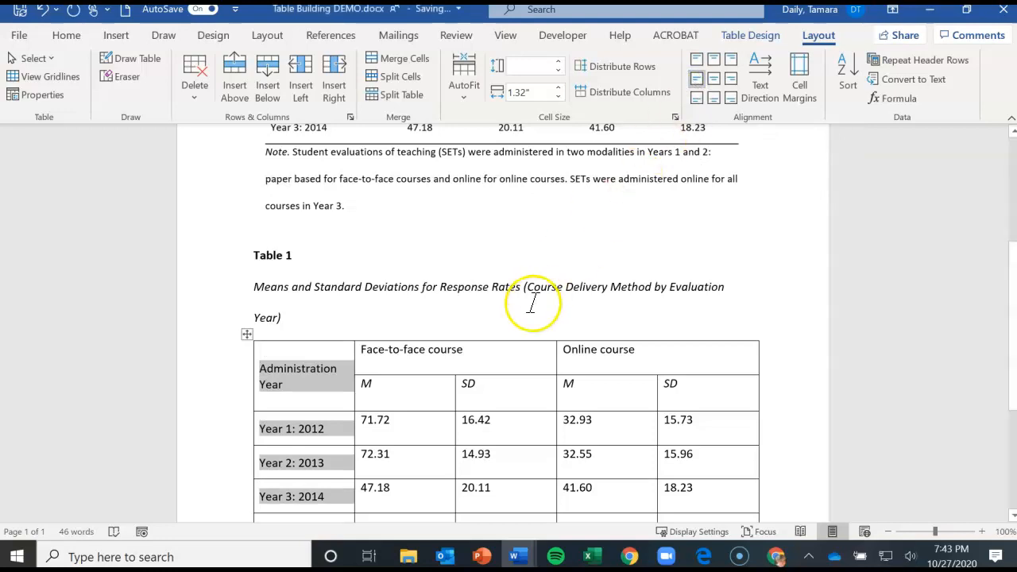
Center the course headings, the M and SD headings and all yearly values horizontally and vertically in their cells.
click(449, 355)
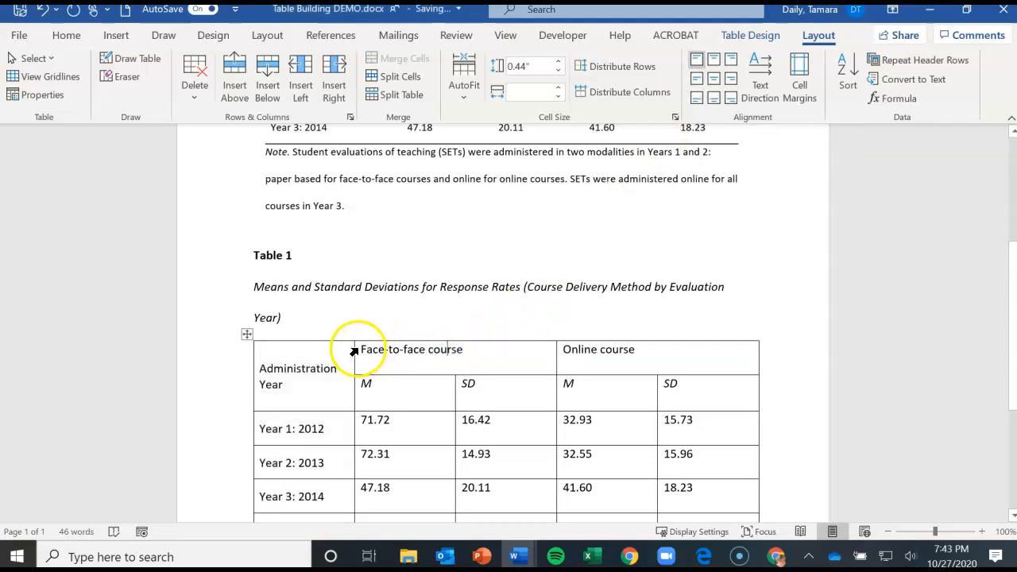
scroll(389, 335, up, 3)
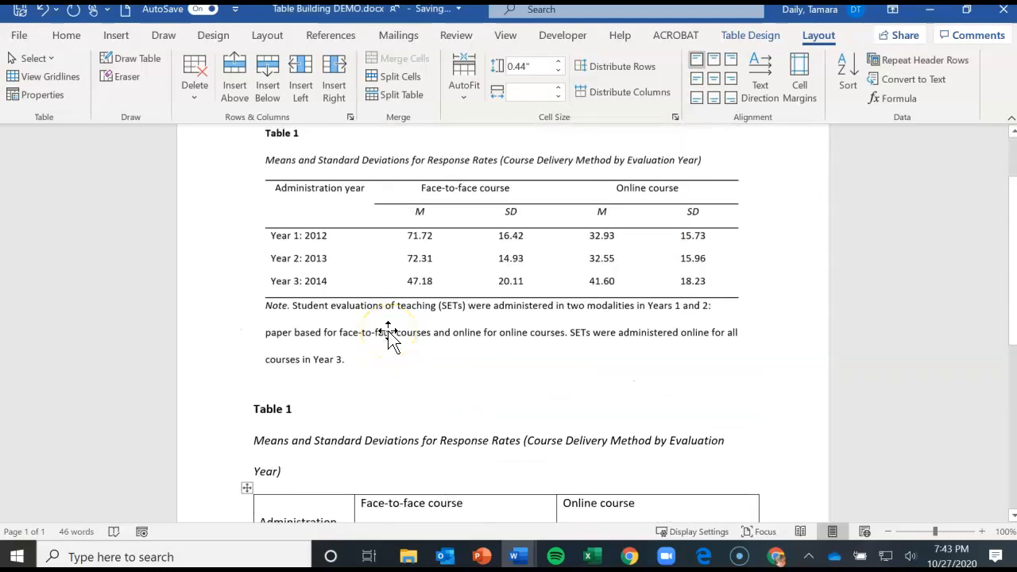
scroll(390, 335, down, 4)
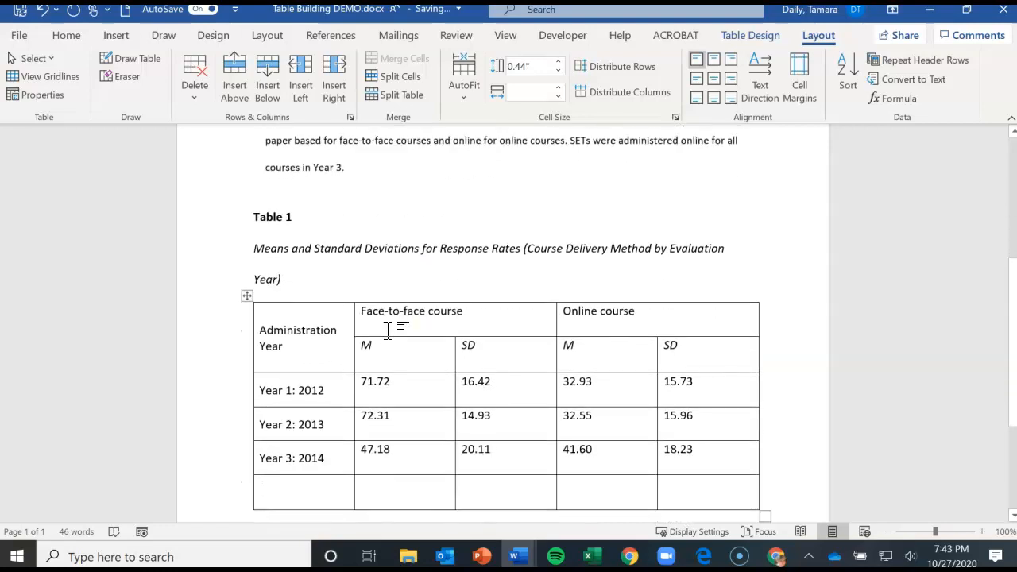
drag(365, 309, 680, 464)
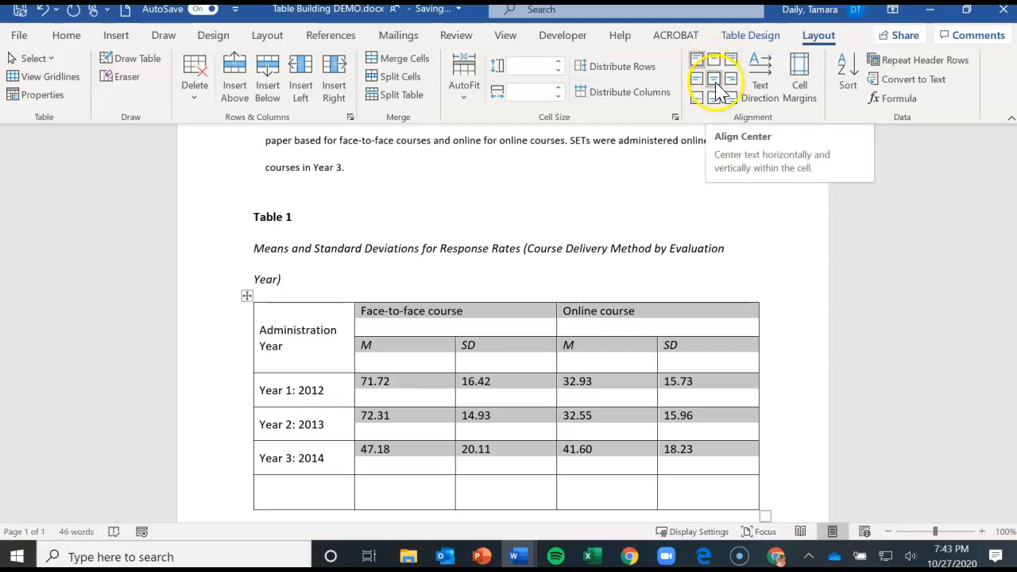
click(716, 80)
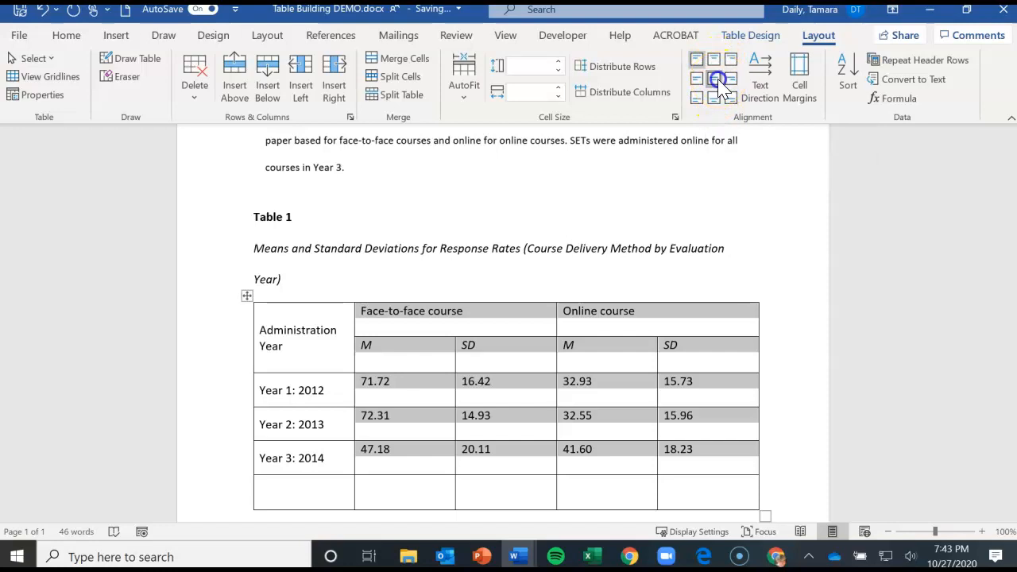
click(522, 437)
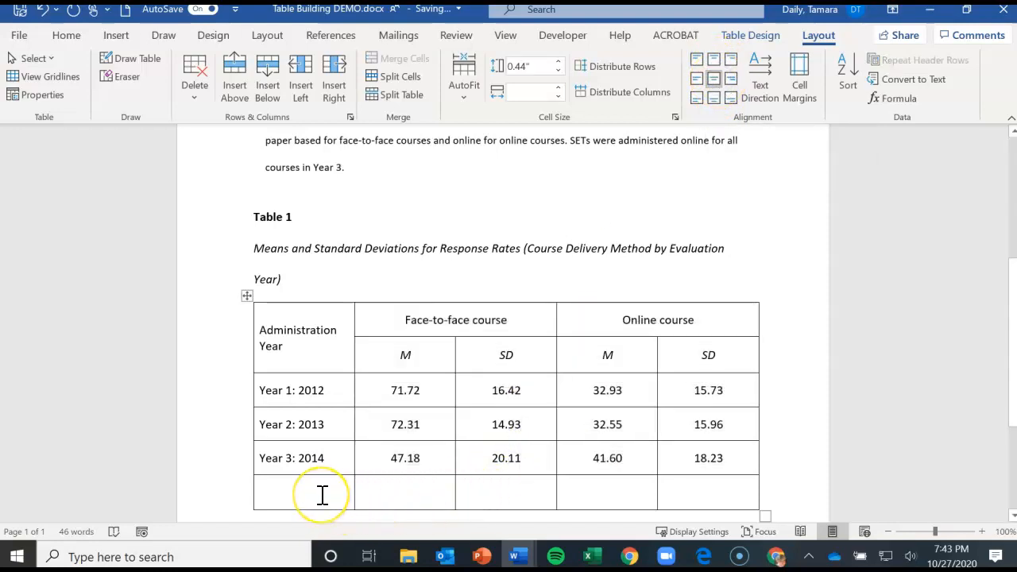
Merge all cells of the empty last row of the new table into one cell for the note.
scroll(322, 494, up, 3)
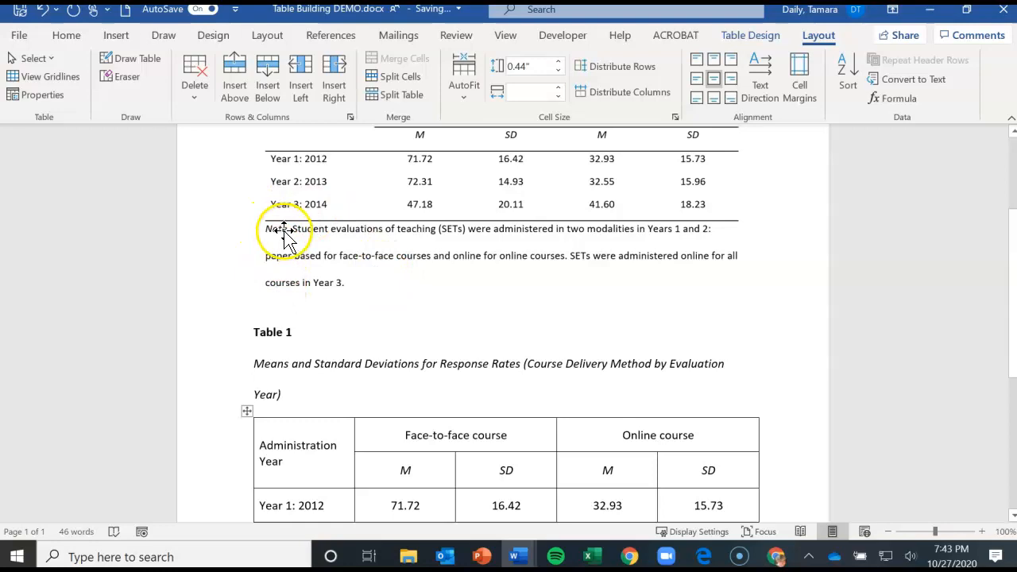
scroll(290, 286, up, 3)
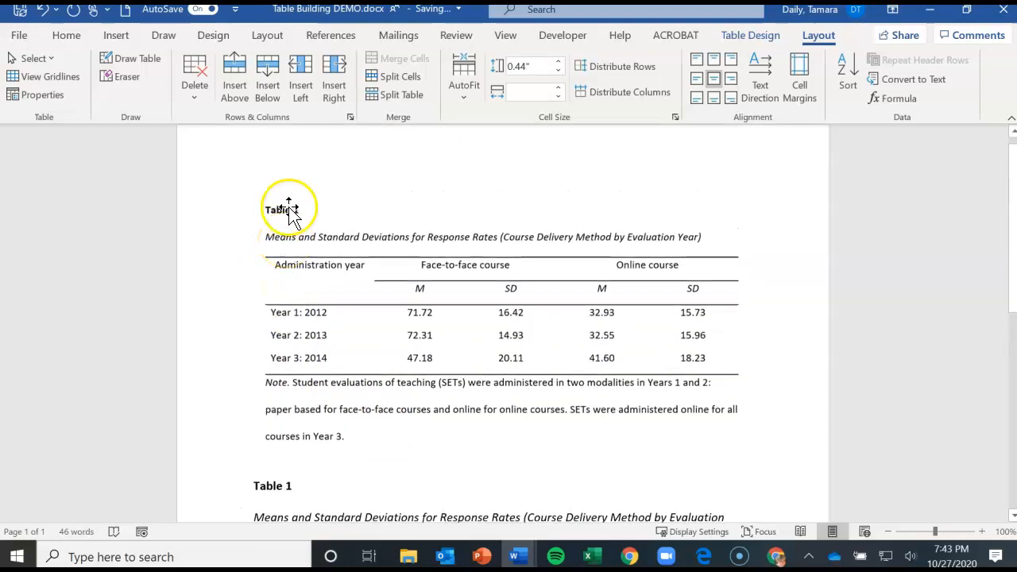
scroll(318, 429, down, 3)
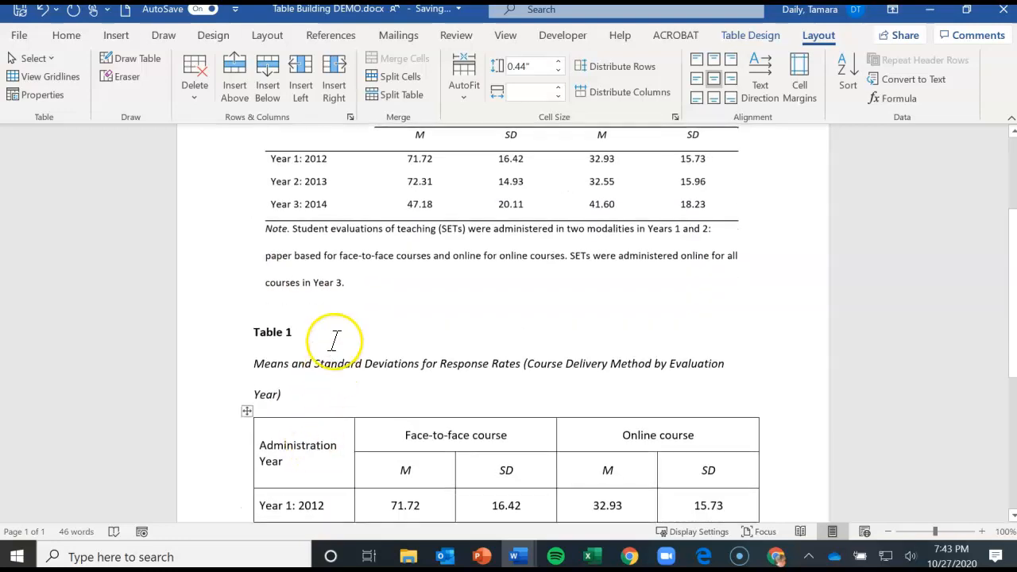
scroll(326, 405, down, 4)
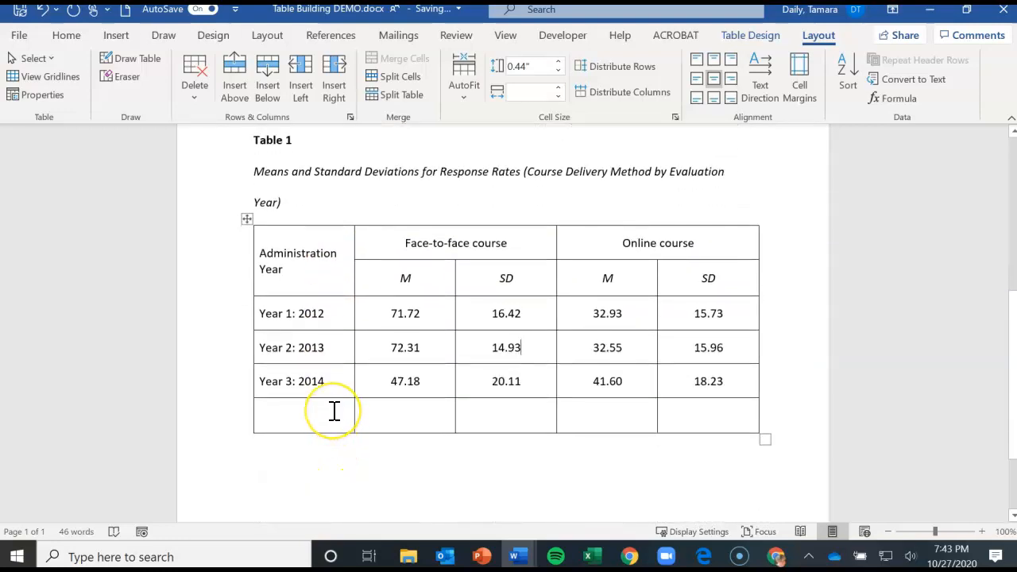
click(311, 457)
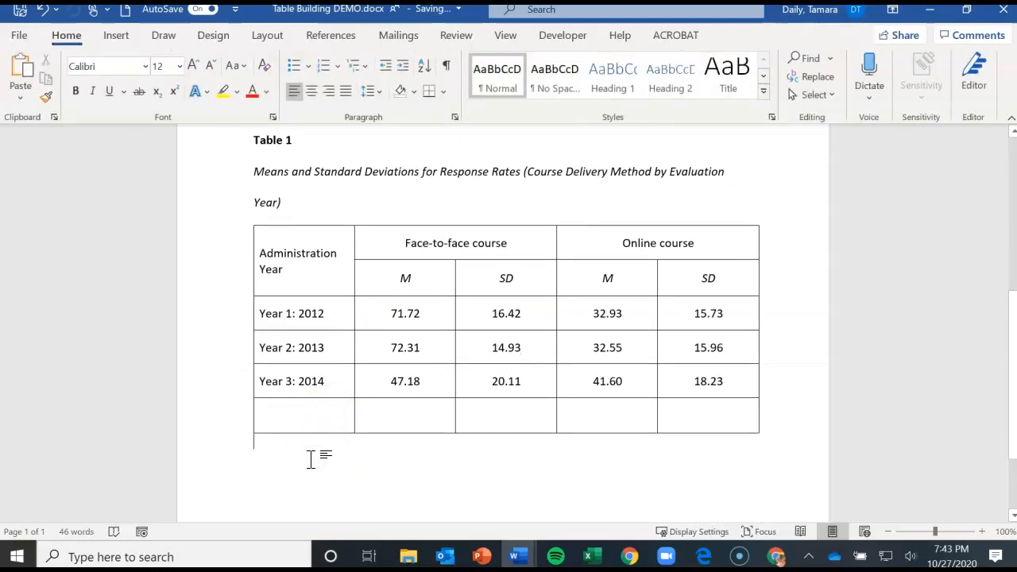
click(307, 414)
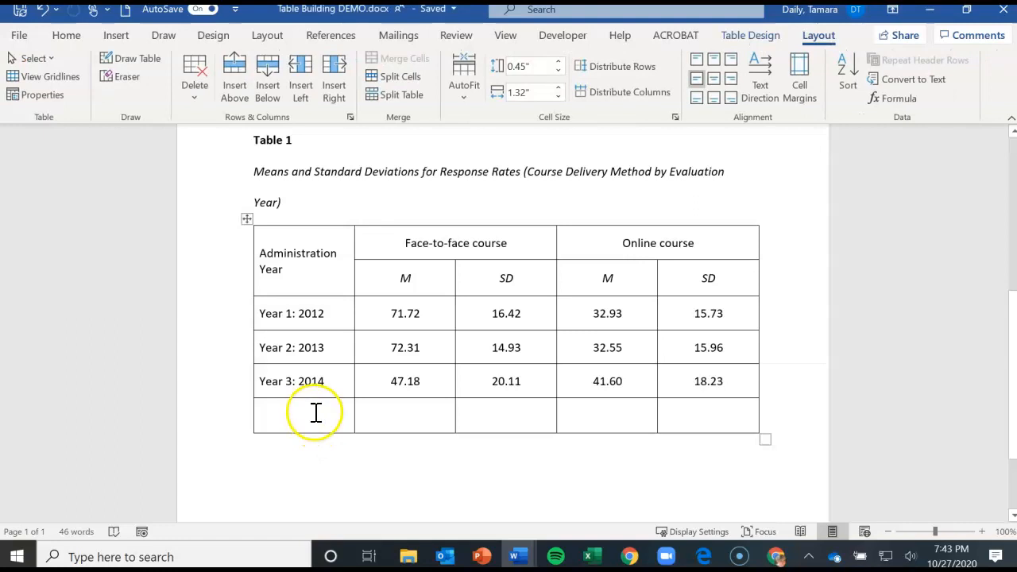
drag(320, 413, 692, 410)
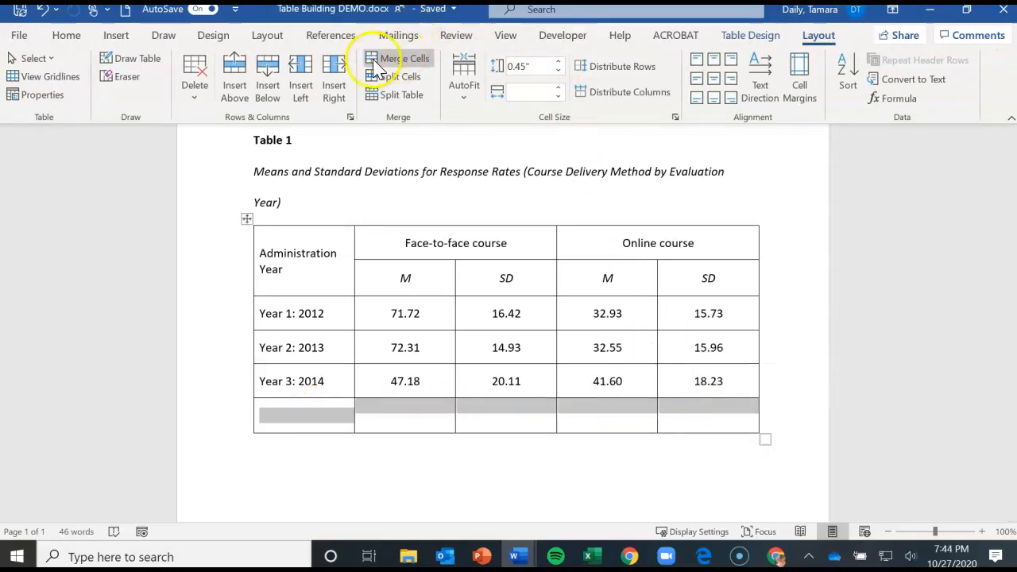
click(401, 60)
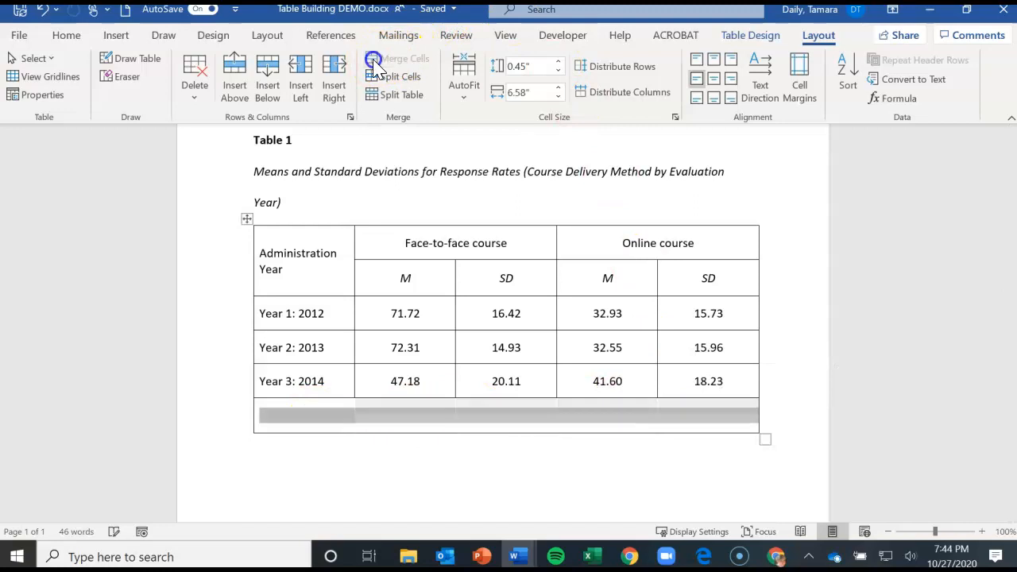
Align the merged note row's content top left and give it double line spacing.
click(282, 418)
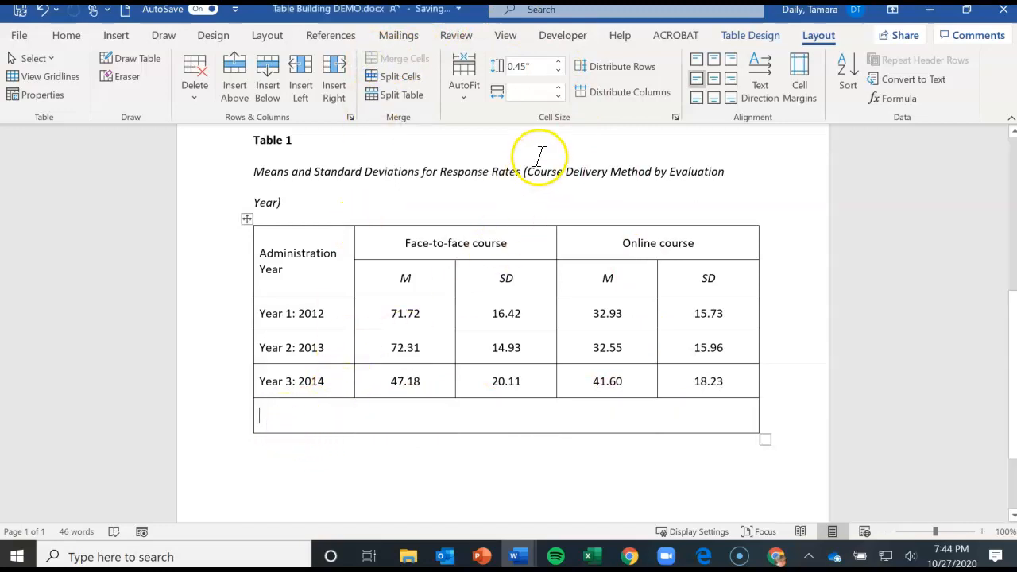
click(699, 63)
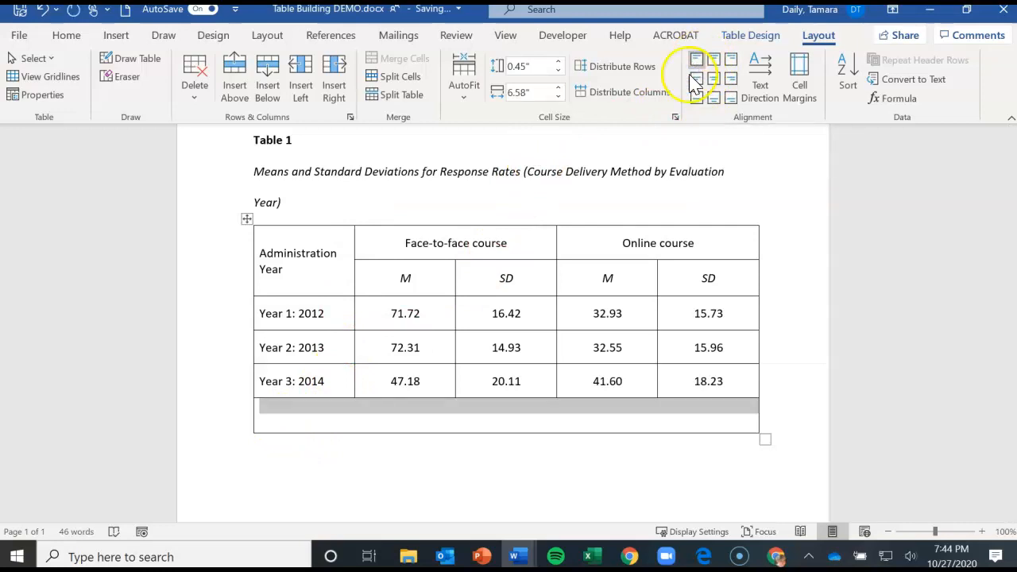
click(68, 36)
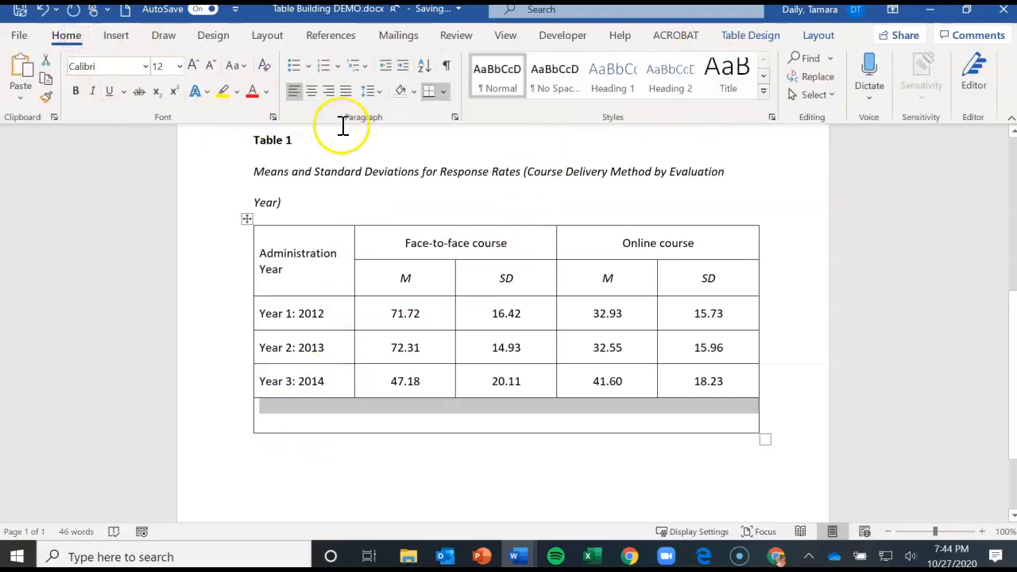
click(372, 92)
click(392, 181)
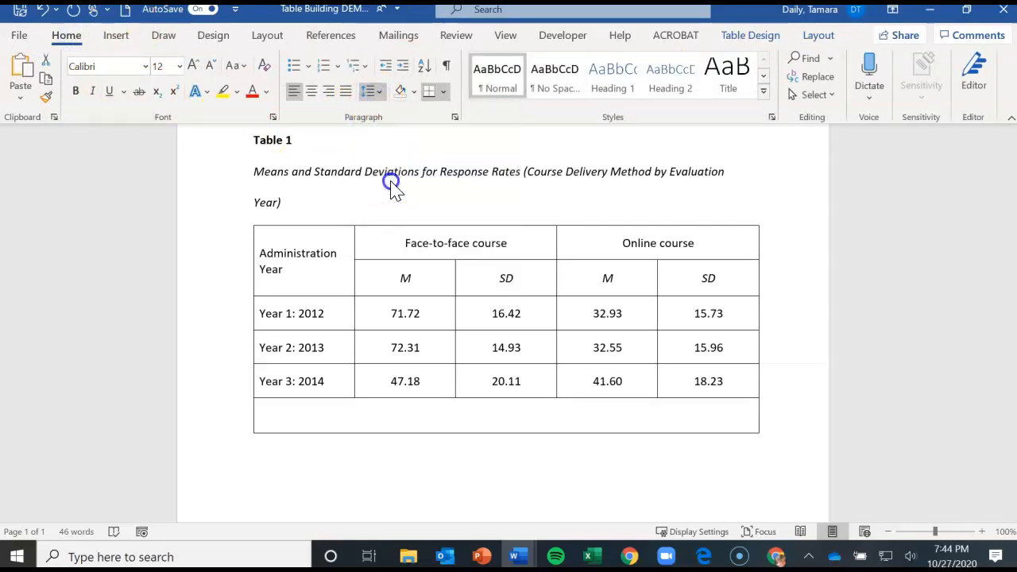
Begin the note row with "Note." in italics, and return to regular text for what follows.
click(273, 406)
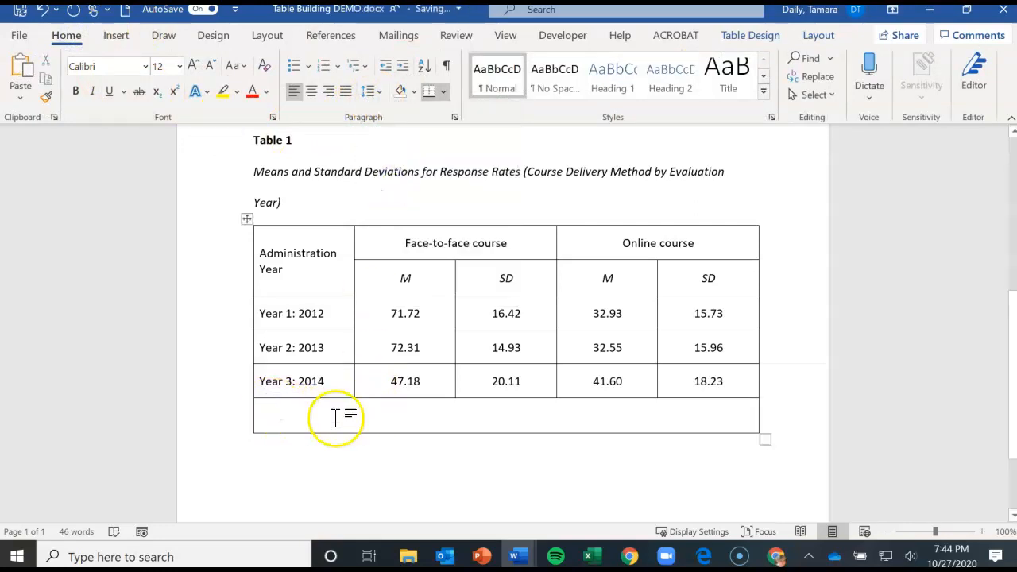
scroll(489, 317, up, 1)
scroll(491, 316, up, 1)
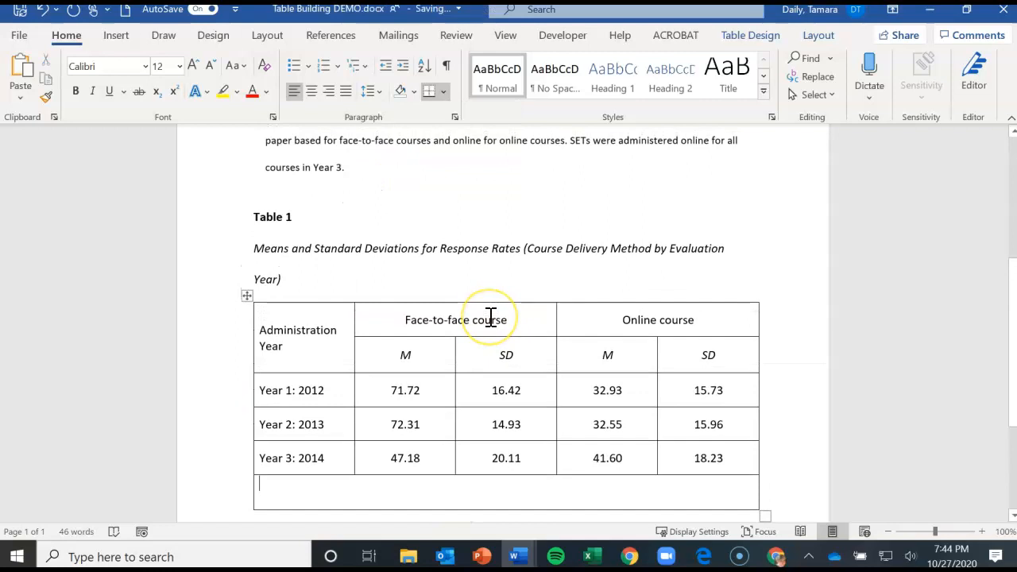
scroll(489, 316, up, 1)
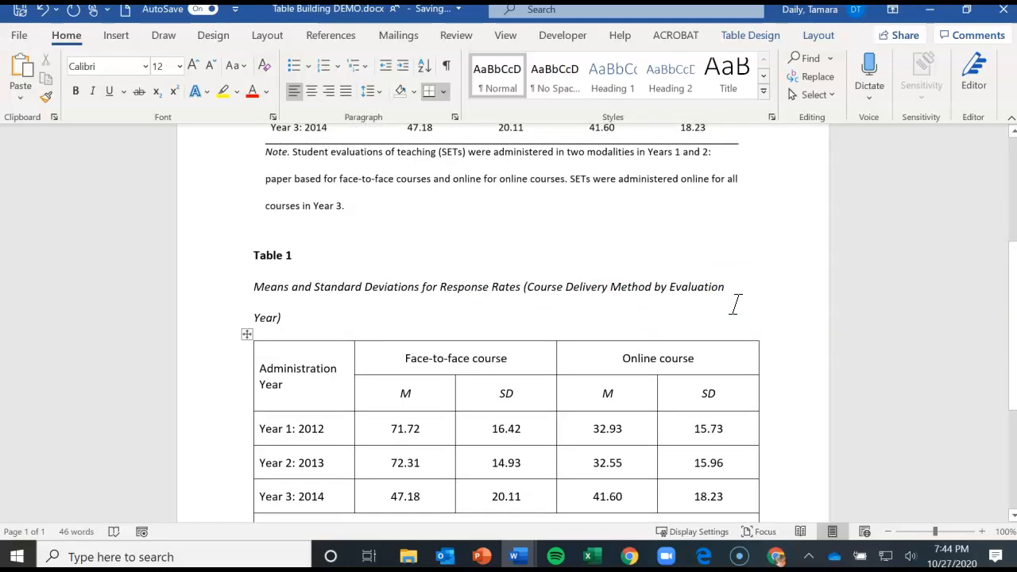
key(ctrl+i)
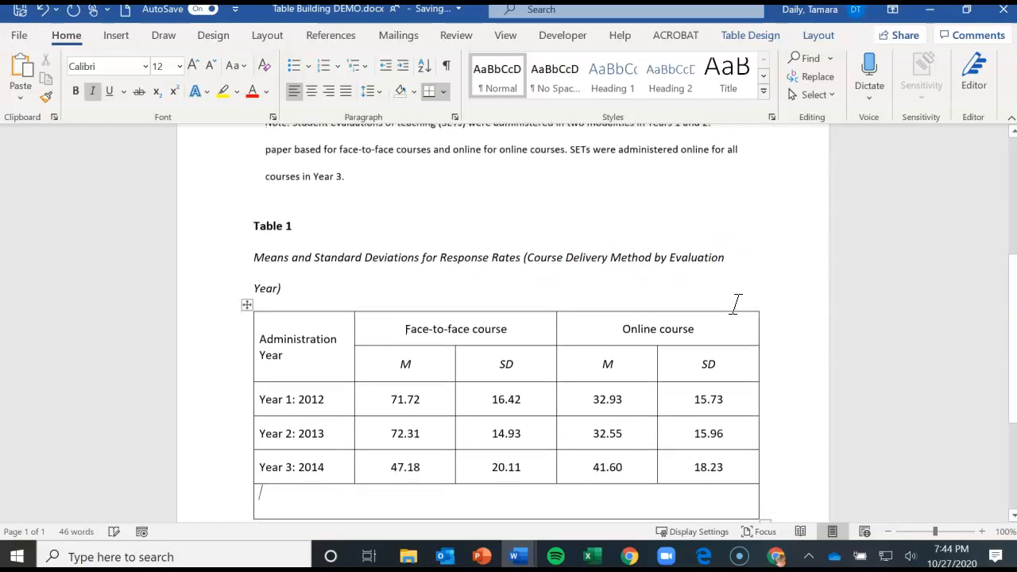
text(Note)
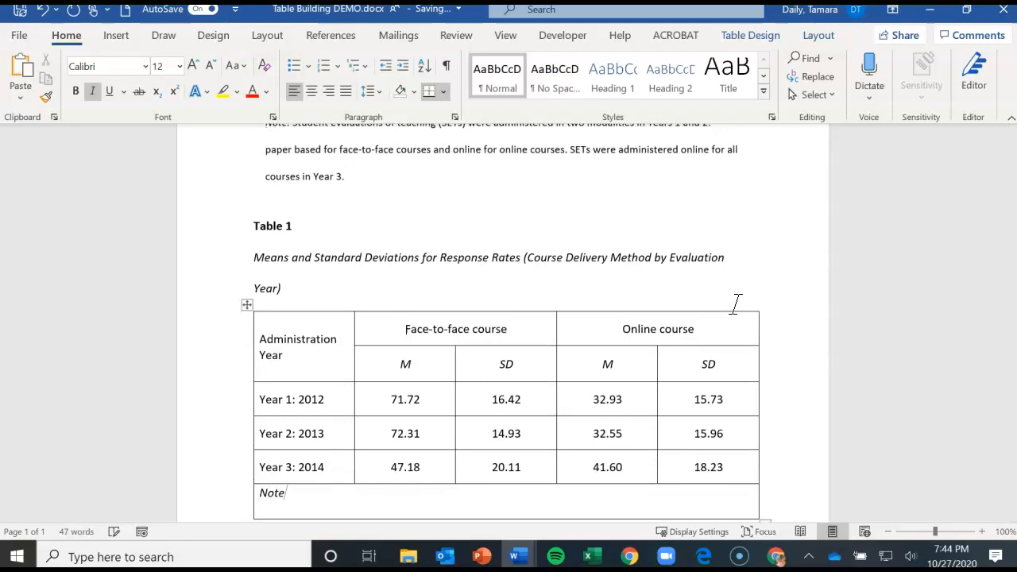
key(ctrl+i)
scroll(736, 304, up, 1)
scroll(736, 304, down, 1)
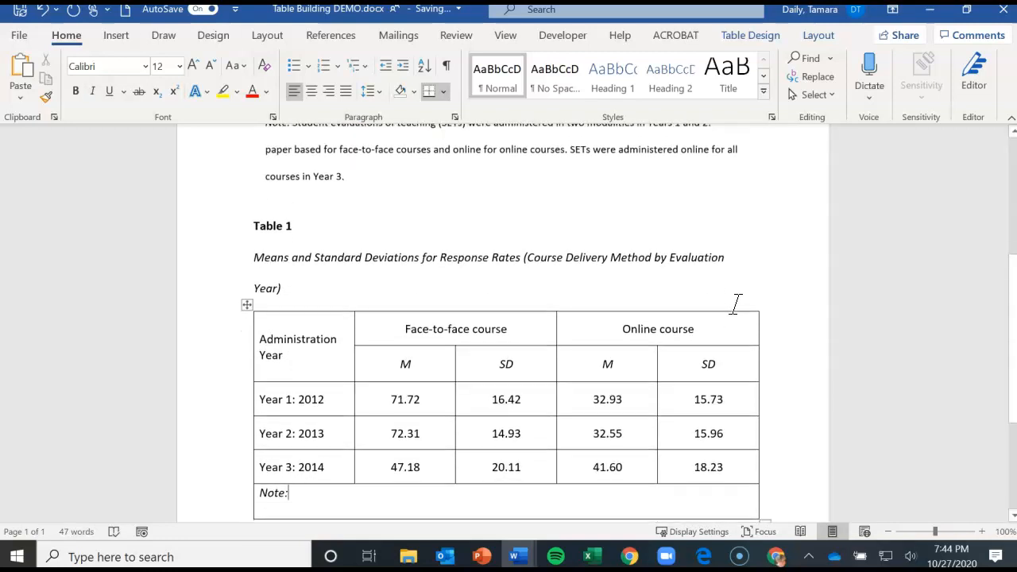
scroll(736, 304, up, 1)
scroll(736, 305, down, 1)
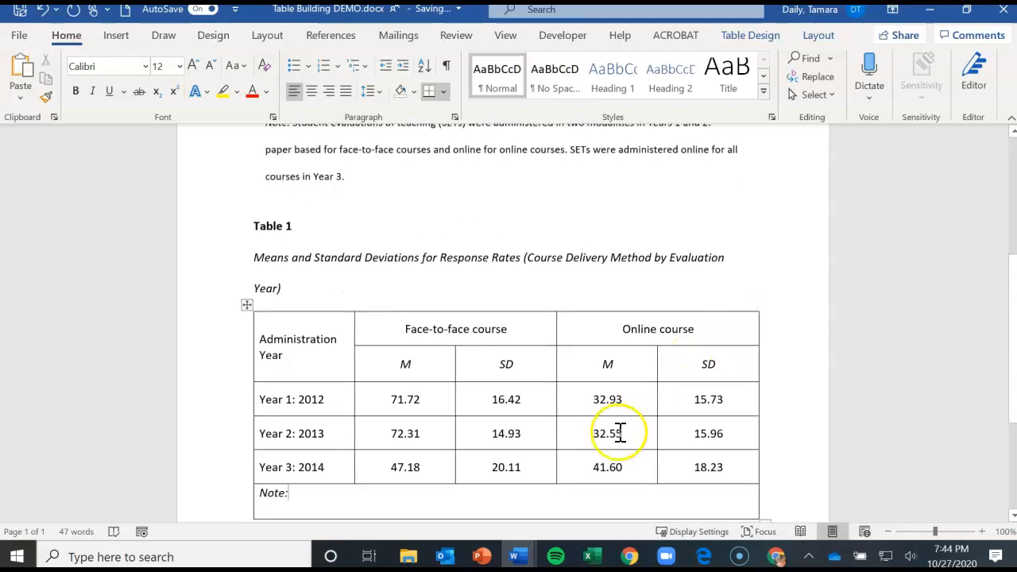
key(BackSpace)
text(.)
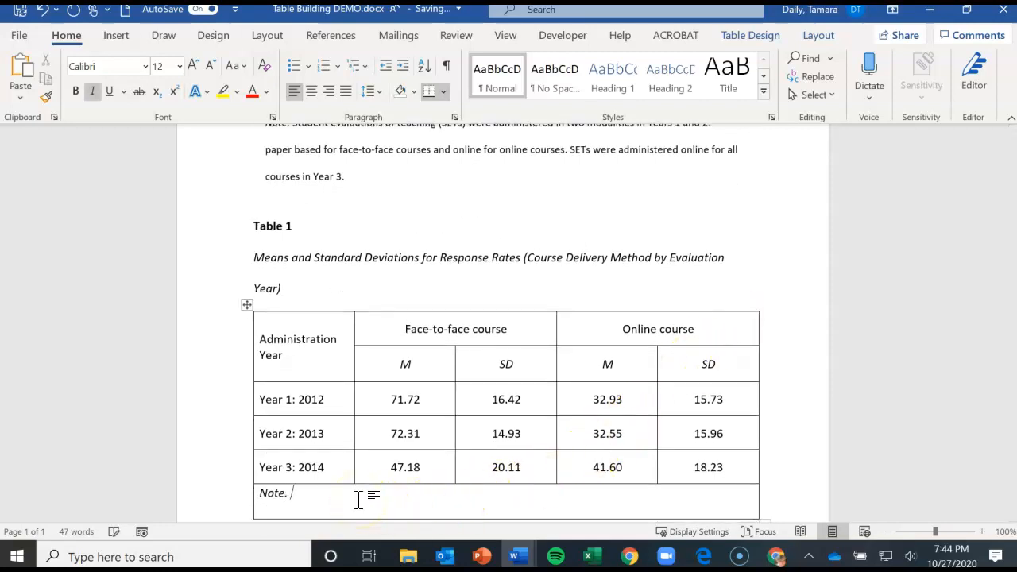
key(ctrl+i)
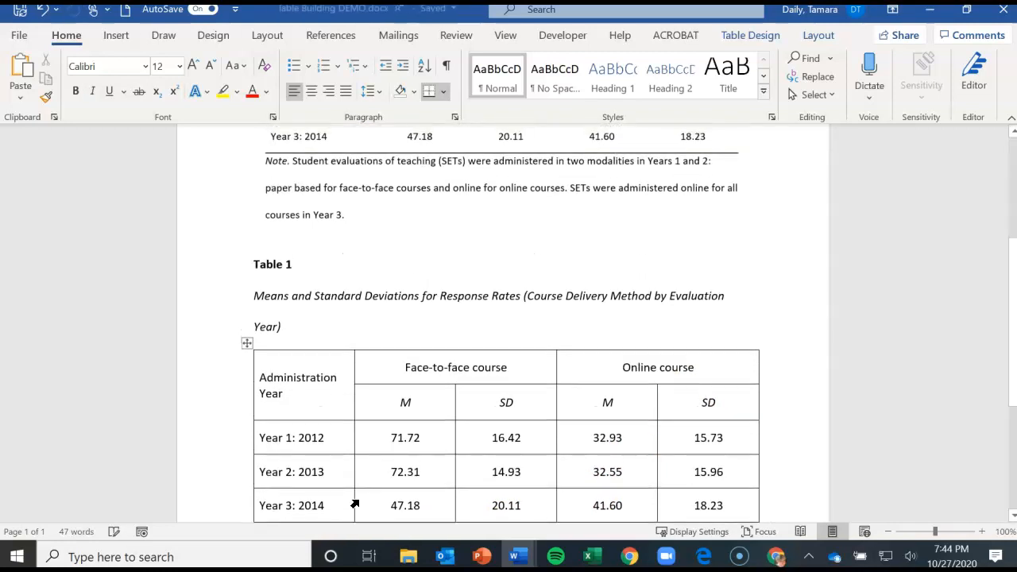
Begin the note's sentence with "Student evaluations of teaching", following the example table's note.
scroll(359, 499, up, 1)
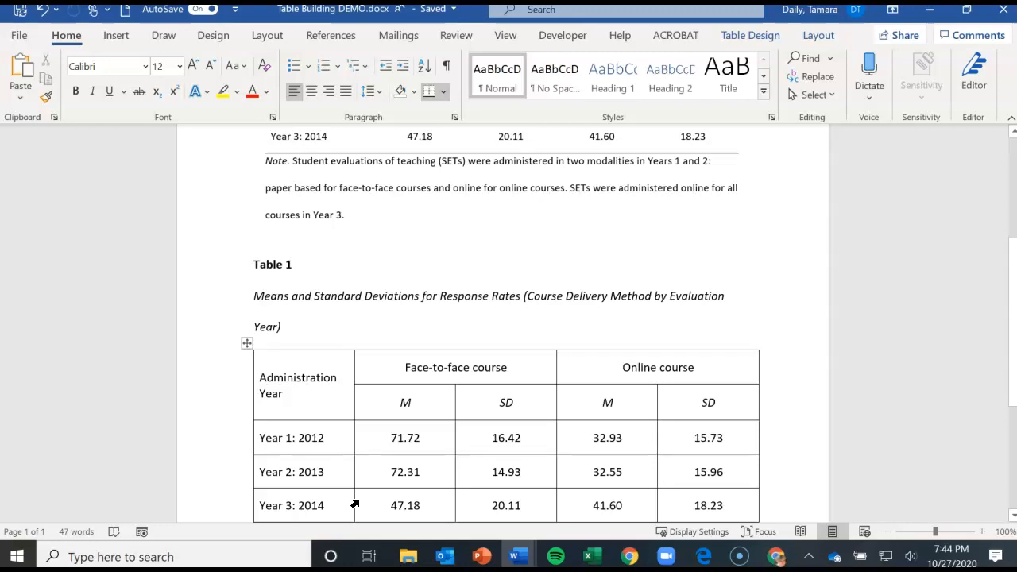
scroll(358, 502, down, 2)
text(tudent evaluations of teaching)
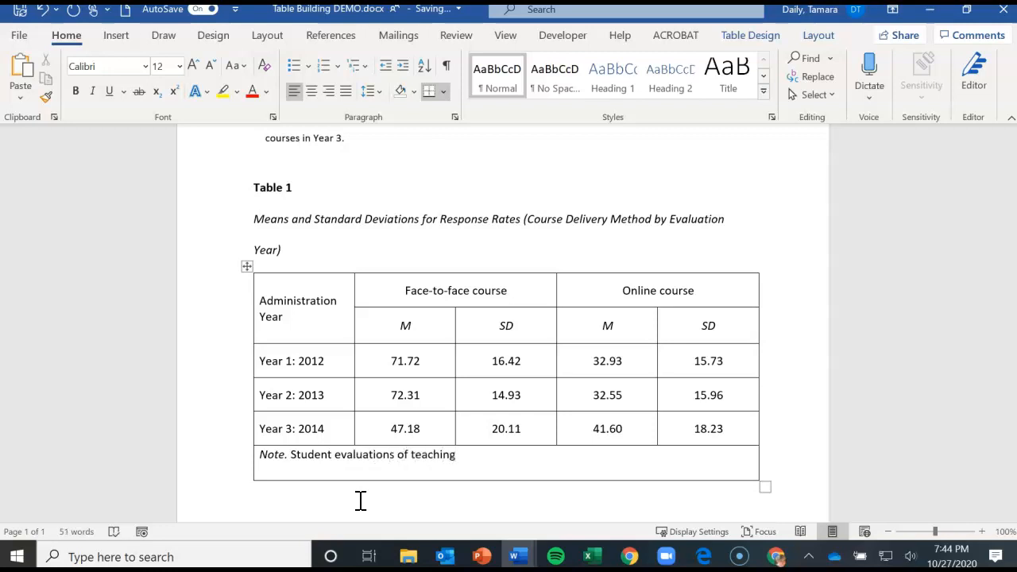
Continue the note with "(SETs) were administered in", copying the example's wording.
scroll(360, 501, up, 1)
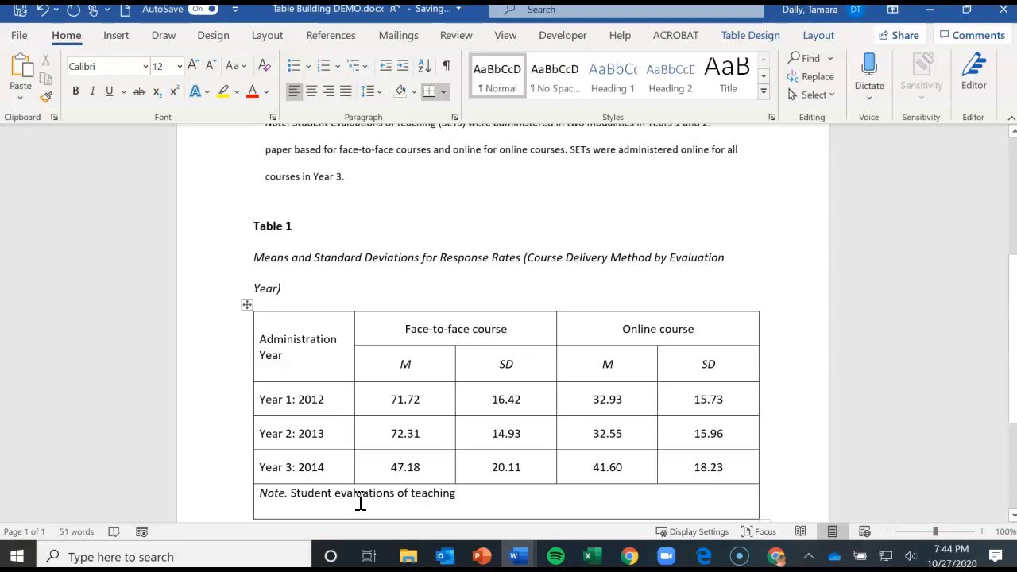
scroll(360, 500, up, 1)
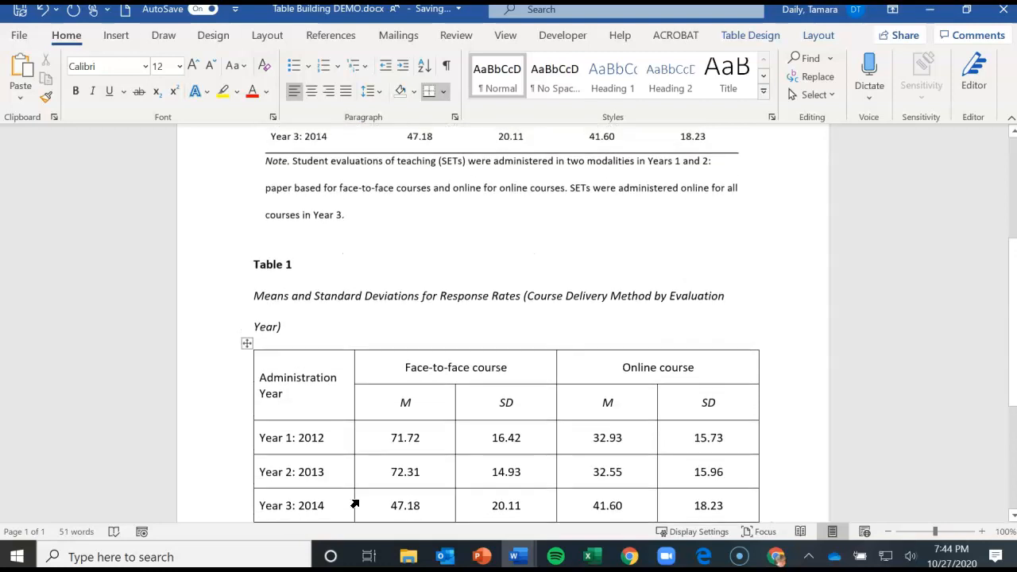
scroll(358, 502, down, 3)
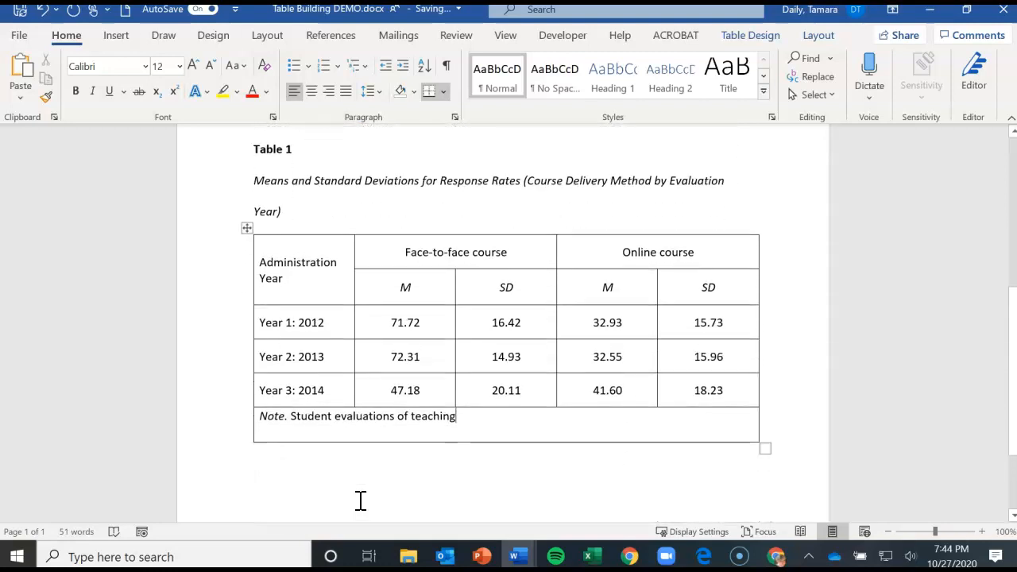
text((SET)
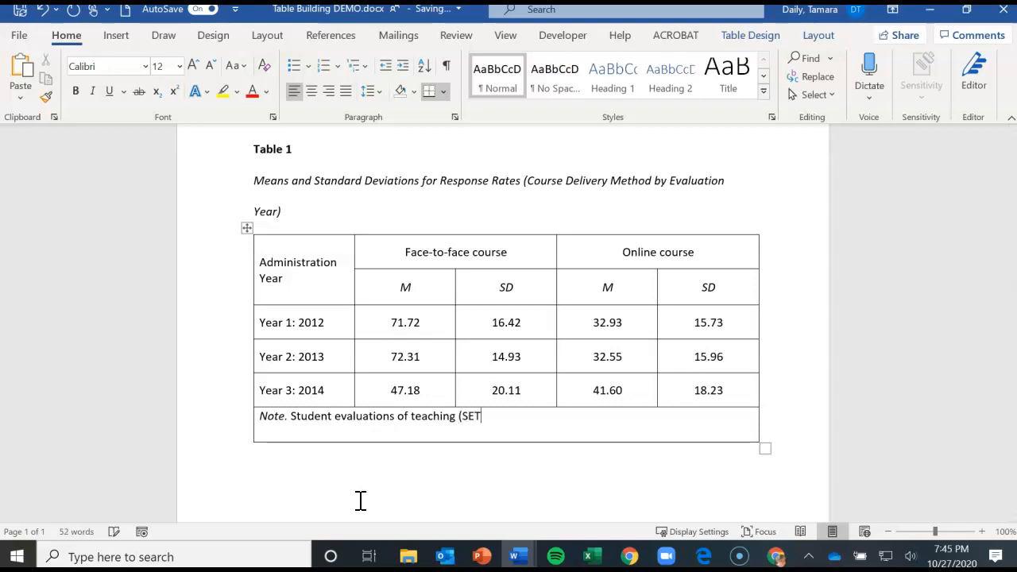
key(BackSpace)
key(BackSpace)
text(s) werr)
key(BackSpace)
text(e administered in)
Extend the note with "two modalities in Years 1 and 2", following the example.
scroll(360, 501, up, 2)
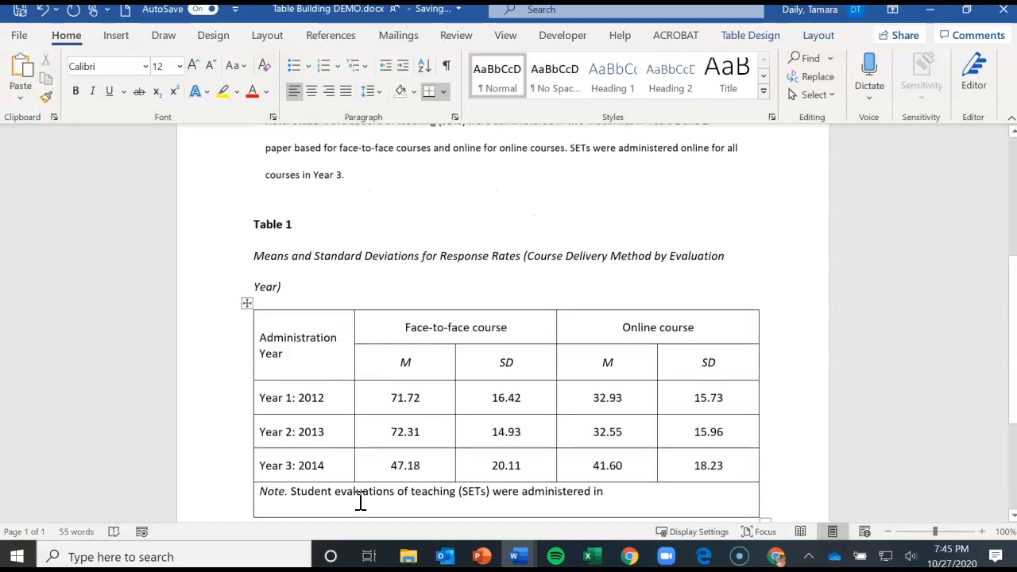
scroll(360, 501, up, 1)
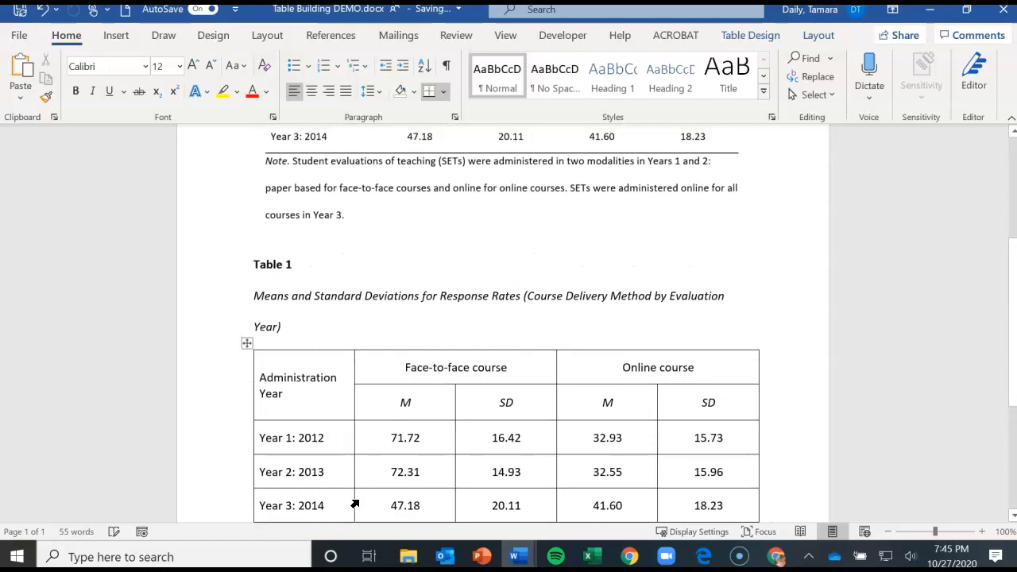
scroll(354, 504, down, 1)
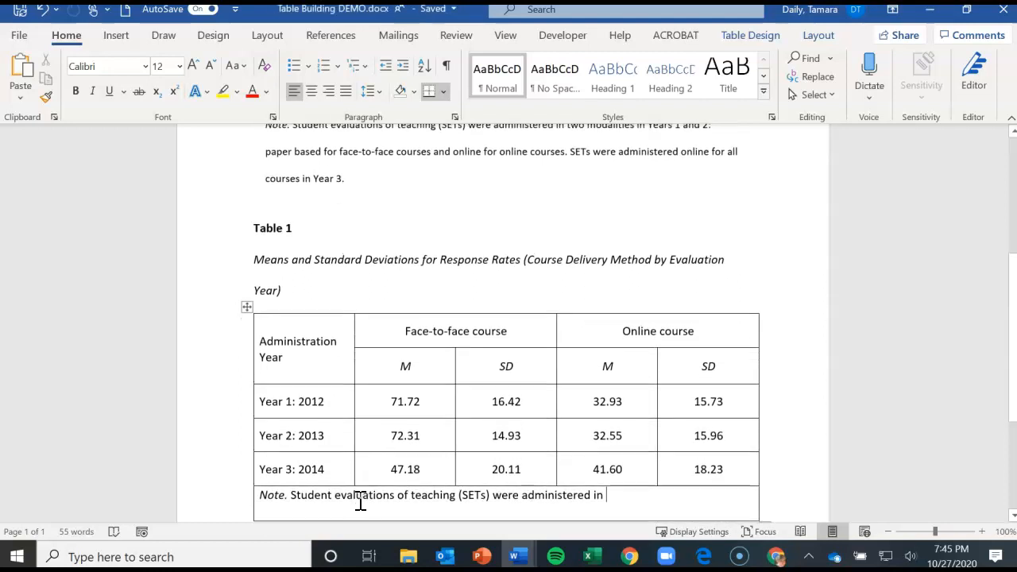
text(tw)
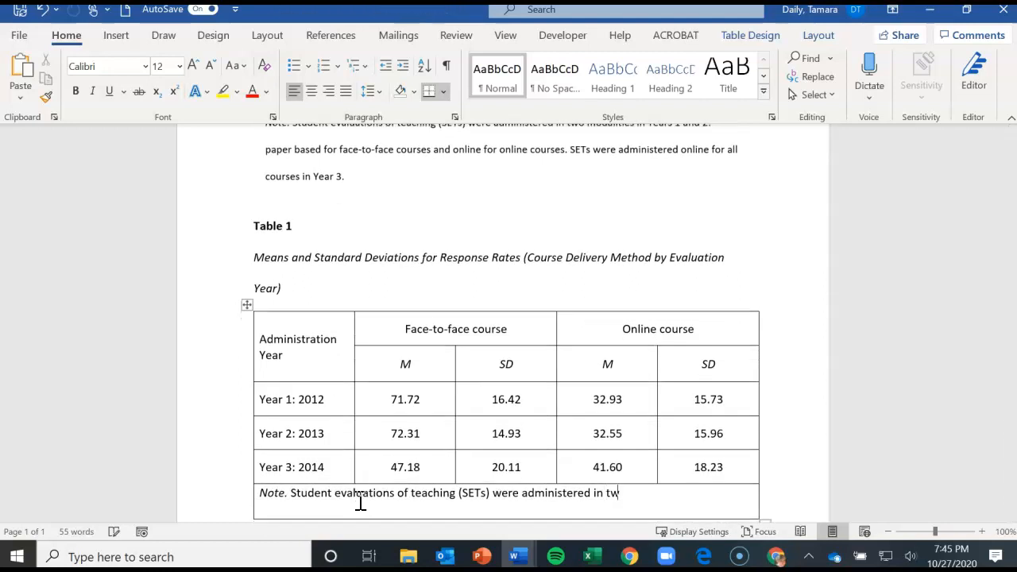
text(o modalities in Ye)
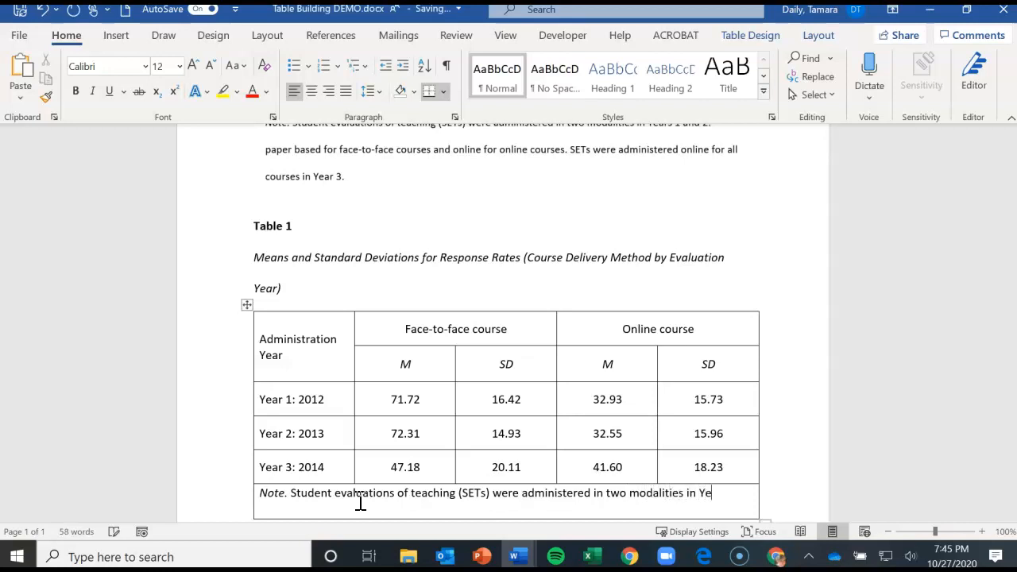
text(ars 1 and 2)
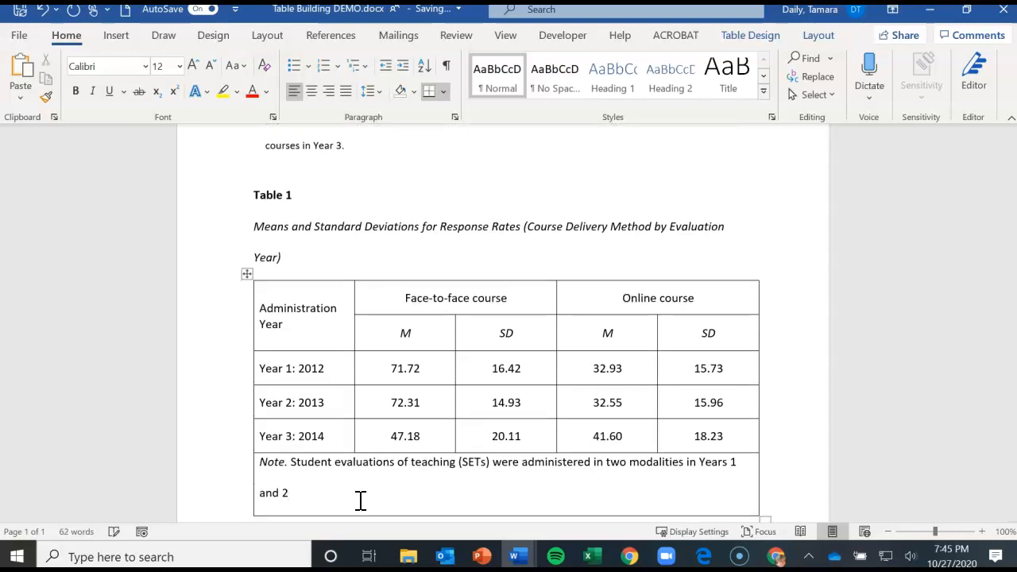
scroll(540, 347, up, 3)
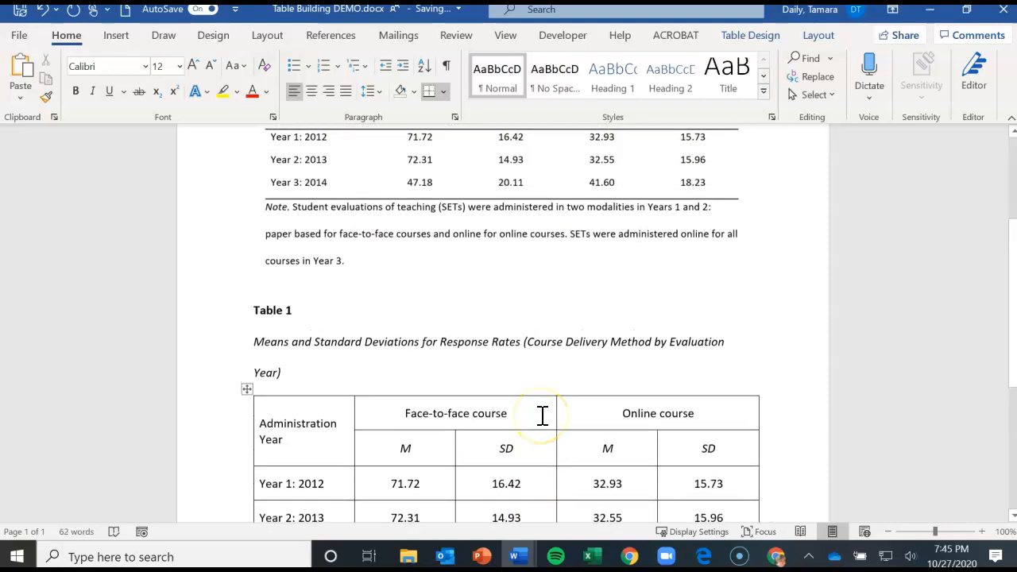
scroll(542, 416, down, 4)
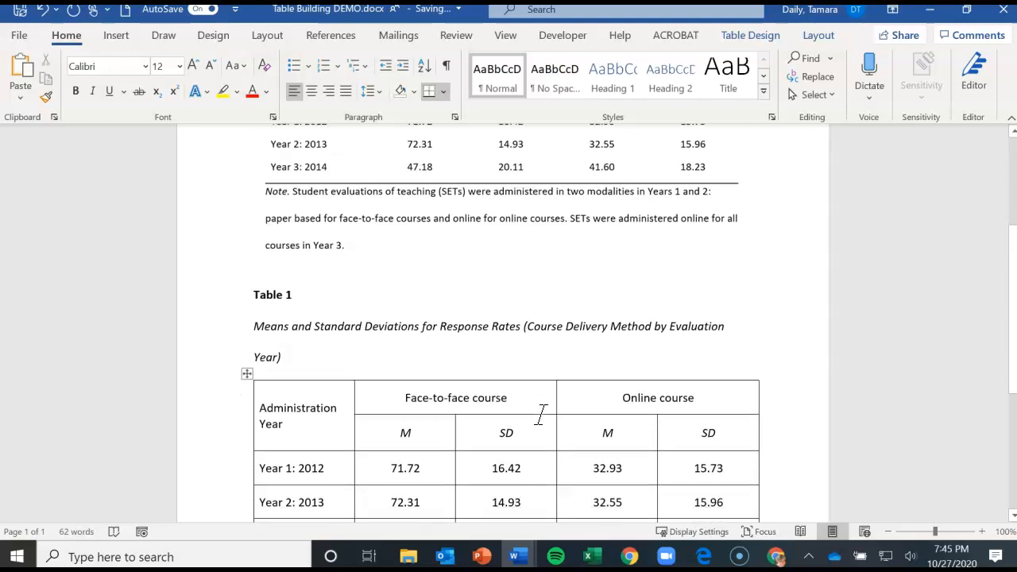
Continue the note with "2: paper-based for face-to-face and", following the example table's wording.
text(2)
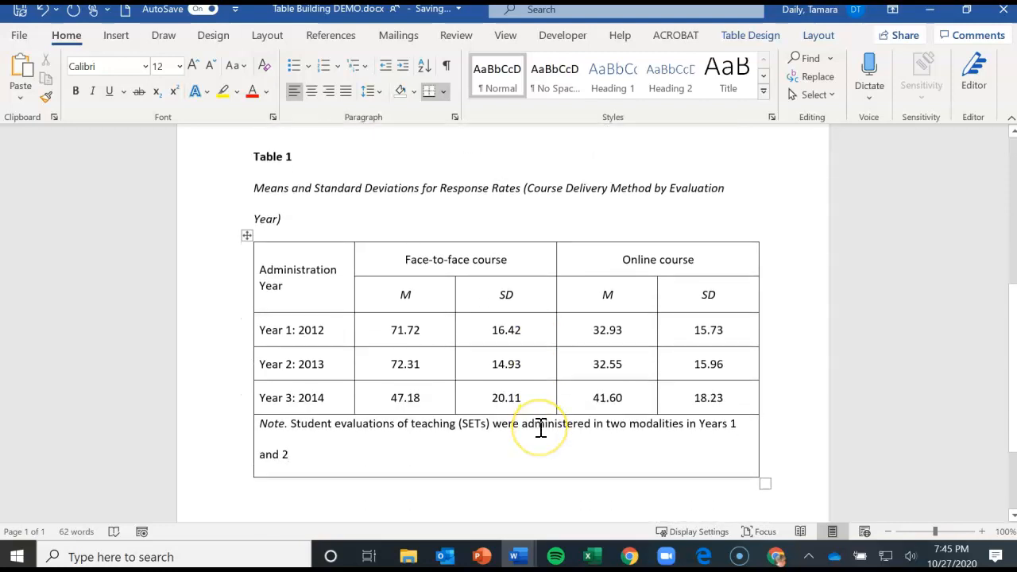
text(;)
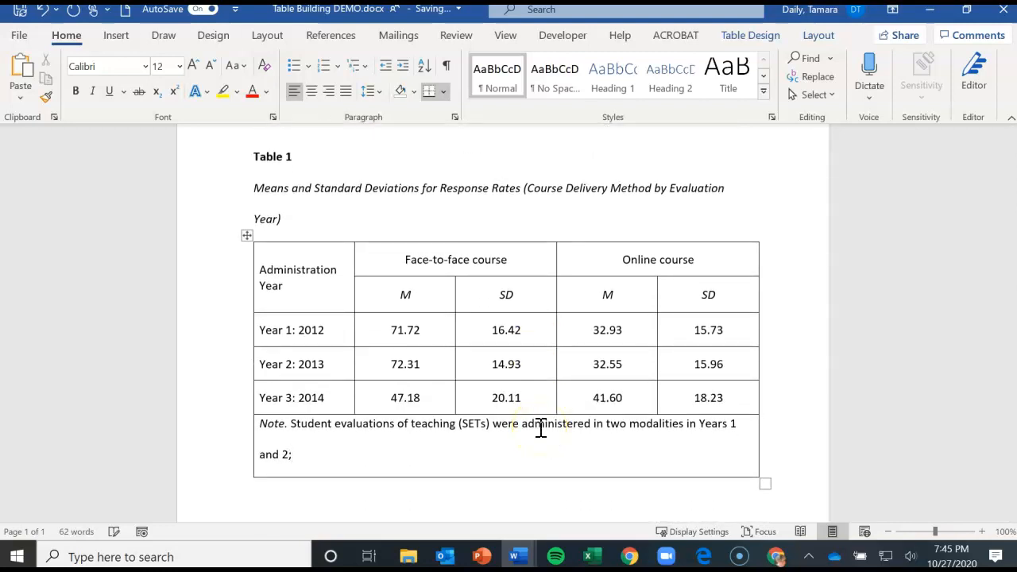
scroll(540, 428, up, 3)
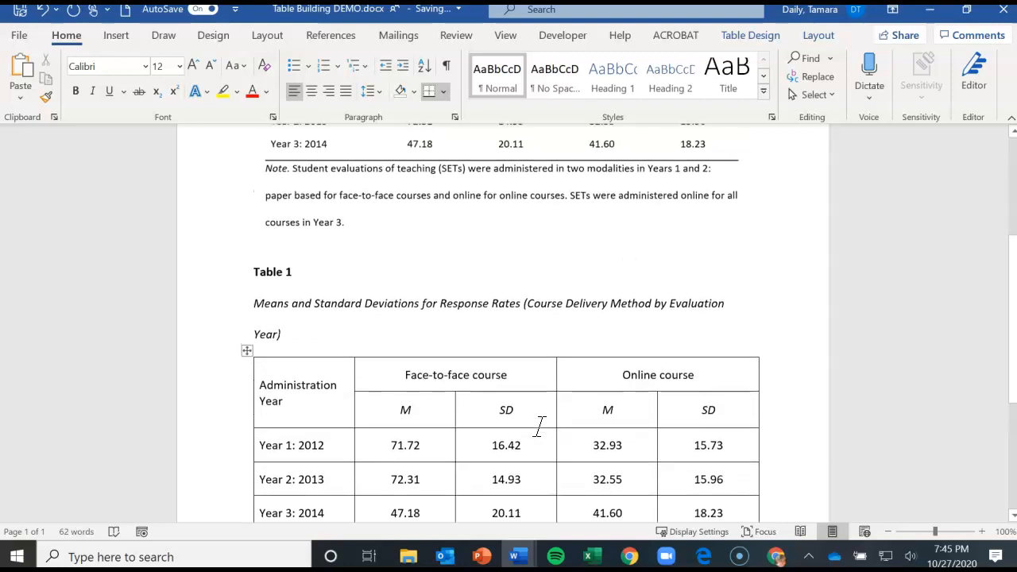
scroll(540, 427, down, 3)
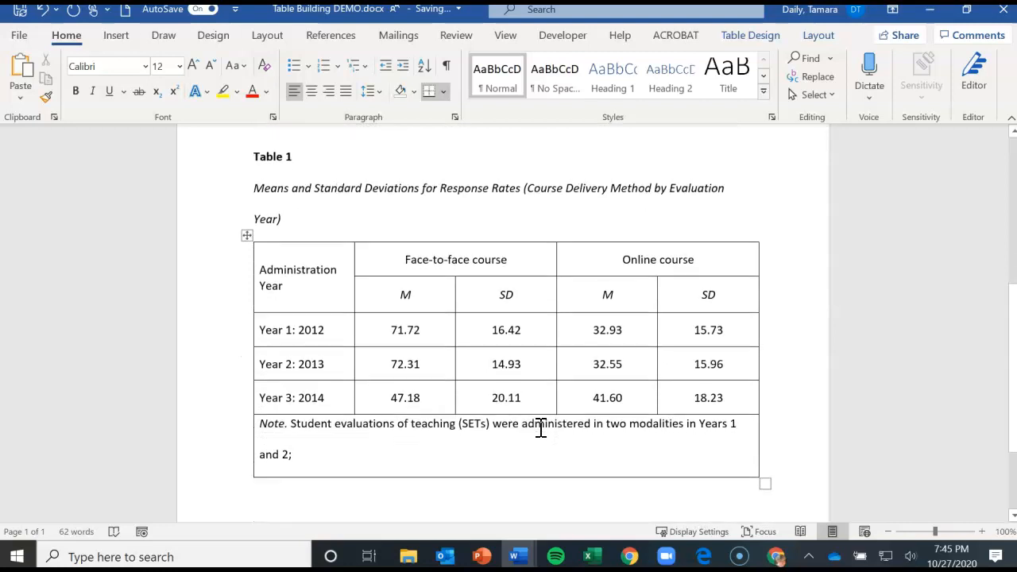
key(BackSpace)
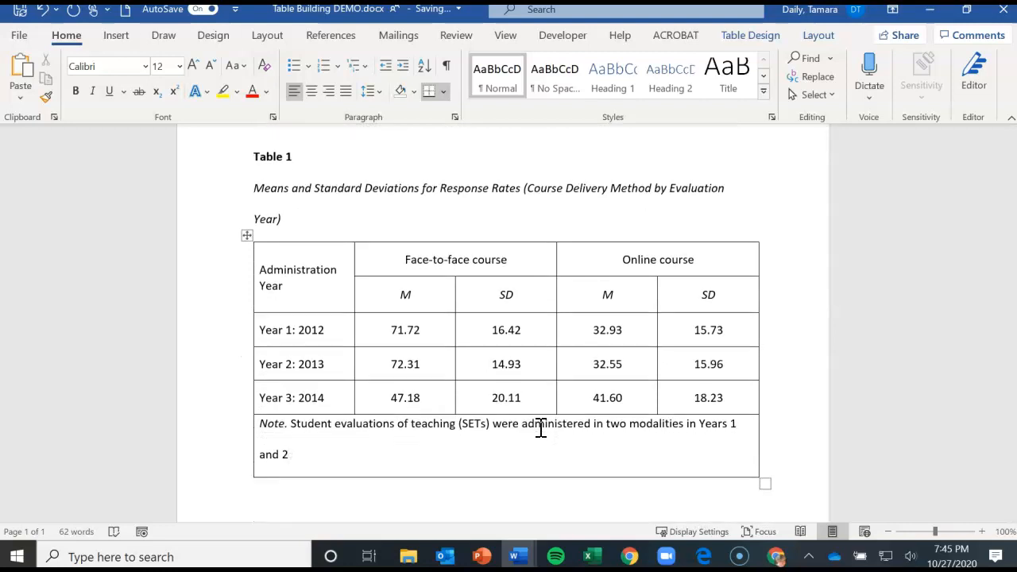
text(: paper-based for fa)
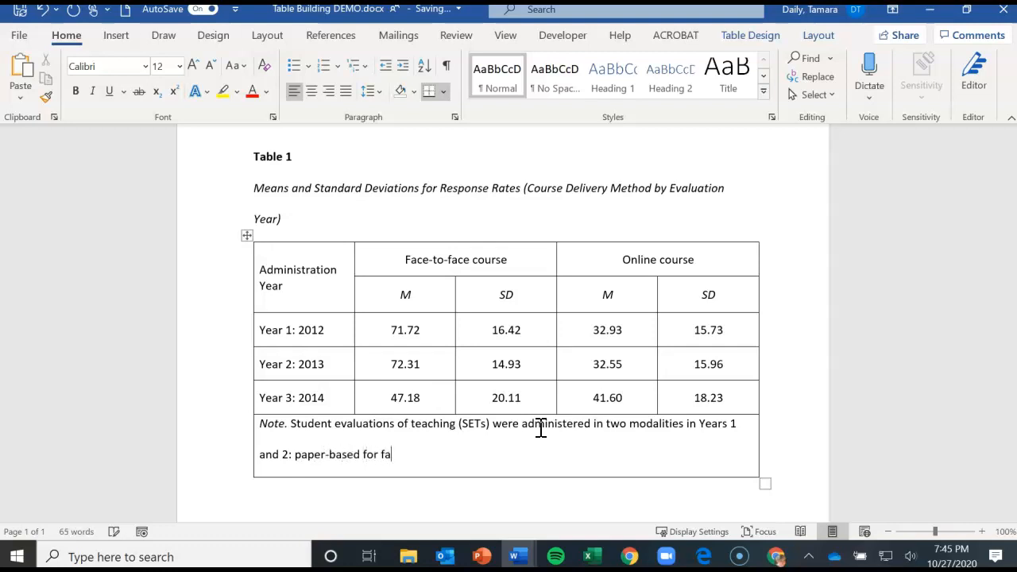
text(ce-to-face and)
Complete the note's first sentence with "online for online courses.", checking it against the example table's note.
scroll(538, 427, up, 2)
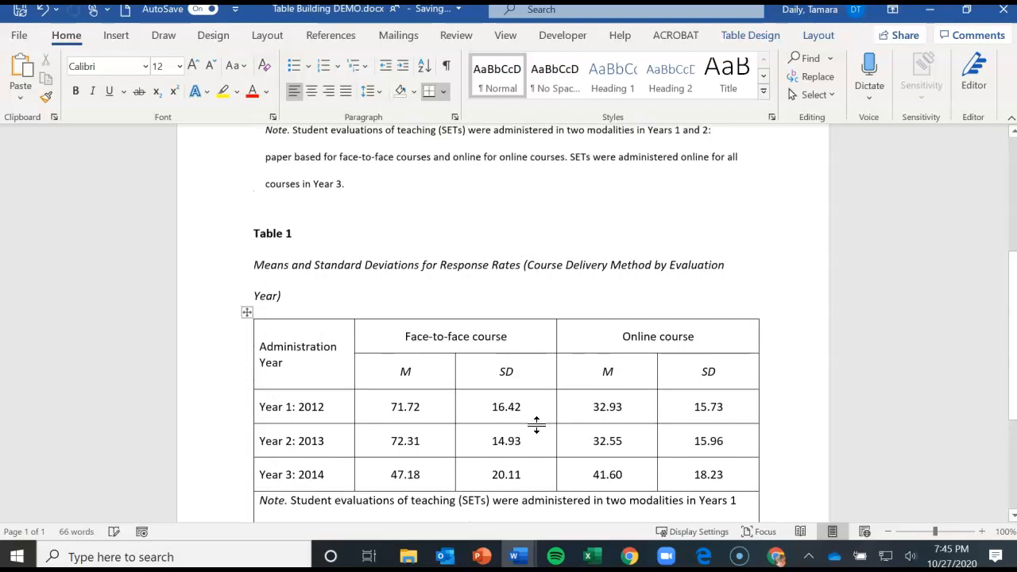
scroll(536, 425, down, 3)
text(d online fo)
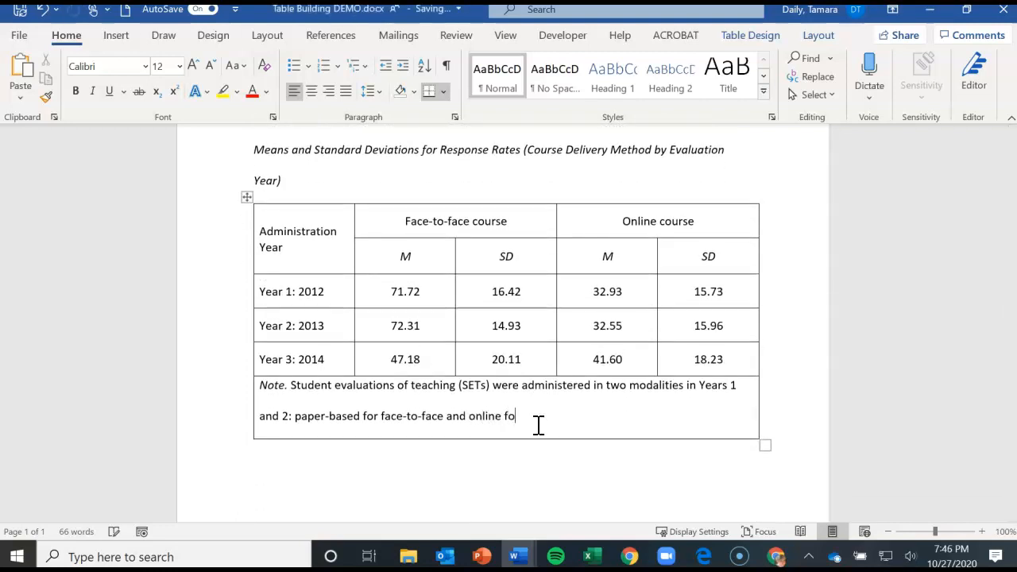
text(r online courses)
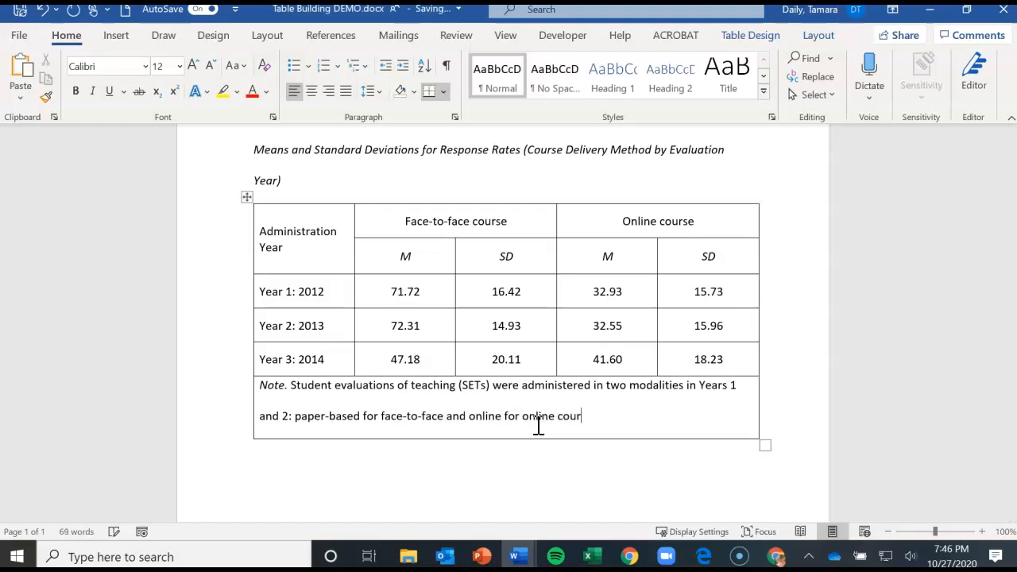
scroll(538, 426, up, 3)
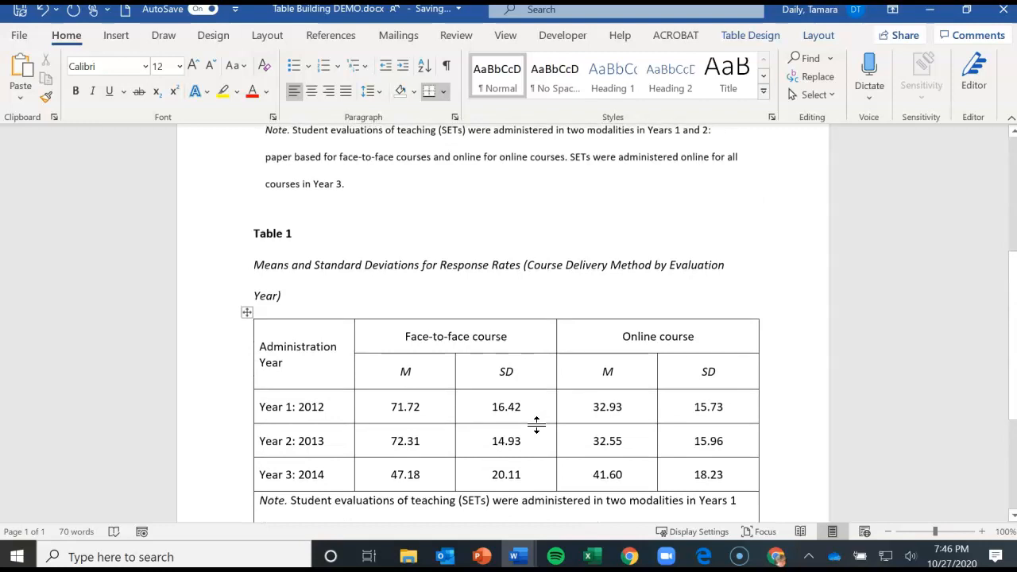
scroll(536, 425, down, 3)
text(. )
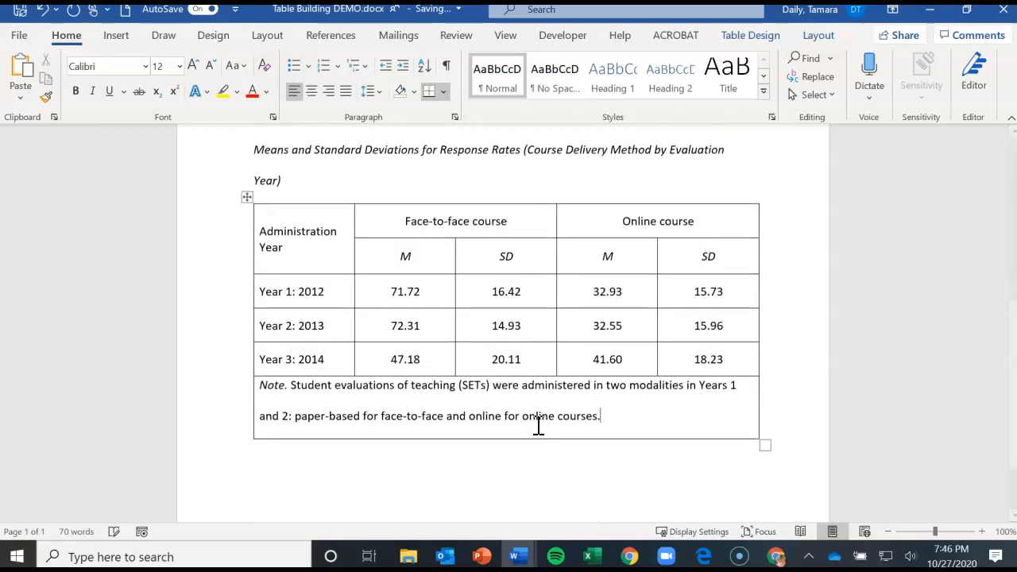
Add a second sentence to the note: "STEs were administered online for all courses in year 3.".
text(STEs were ad)
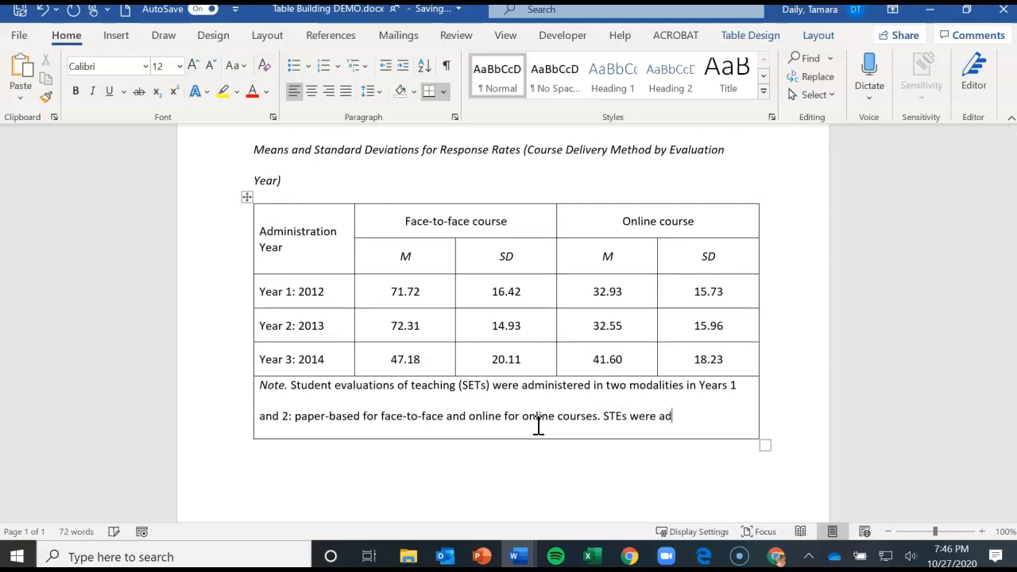
text(mins)
text(stered)
text( online for al)
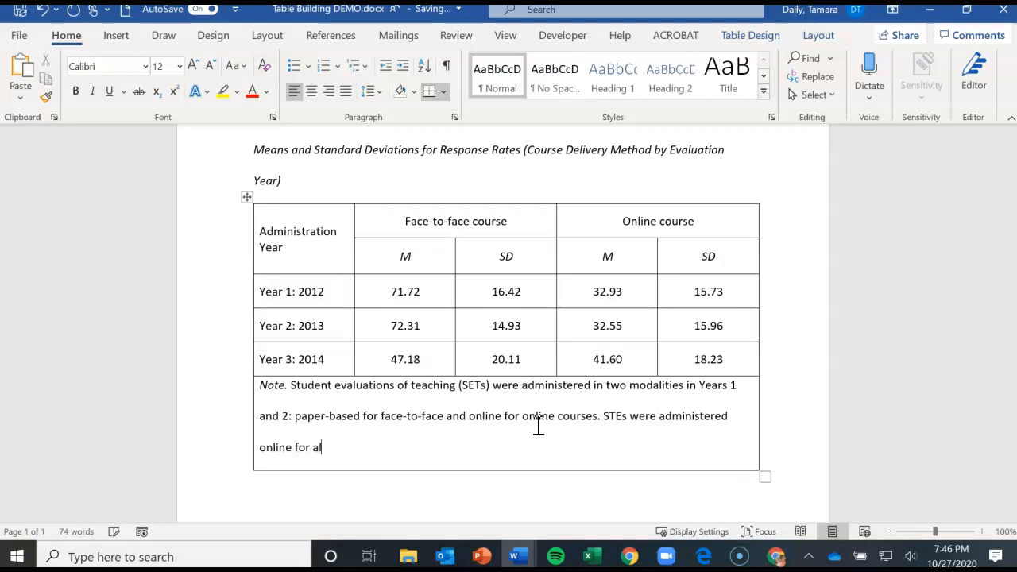
text(l courses in year 3.)
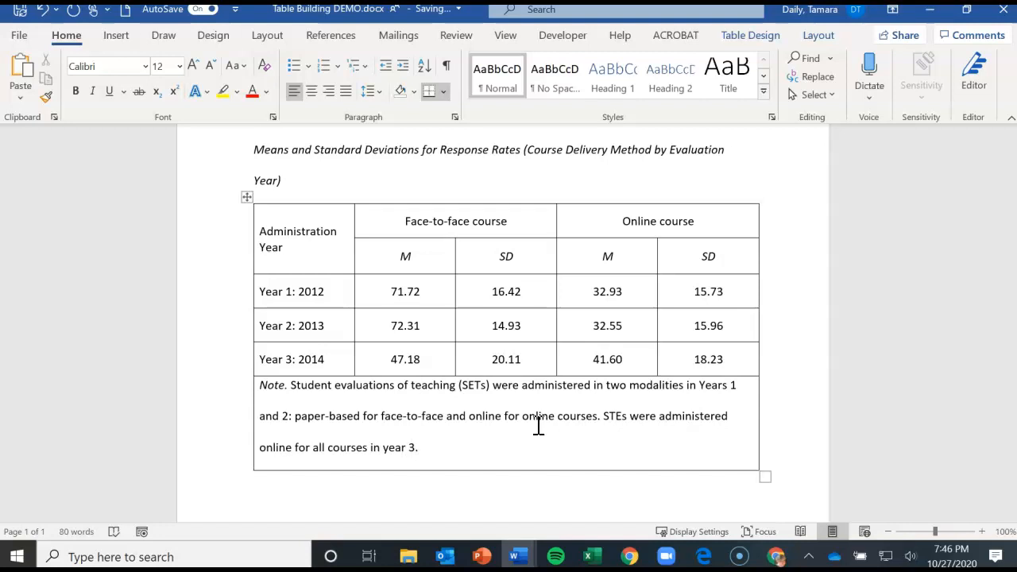
scroll(538, 426, up, 3)
scroll(539, 427, down, 2)
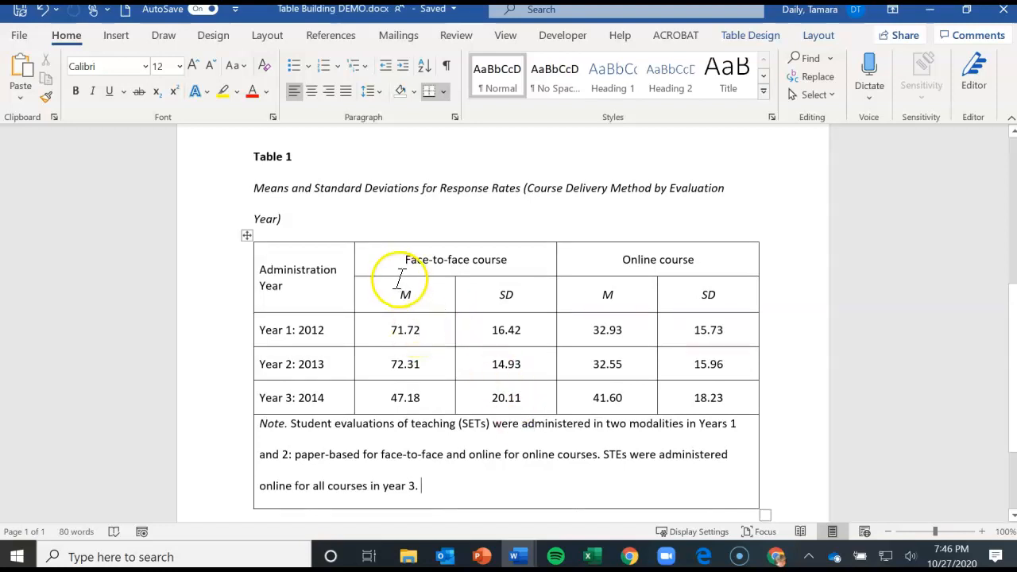
Remove all borders from the entire recreated table, including its note row.
click(245, 235)
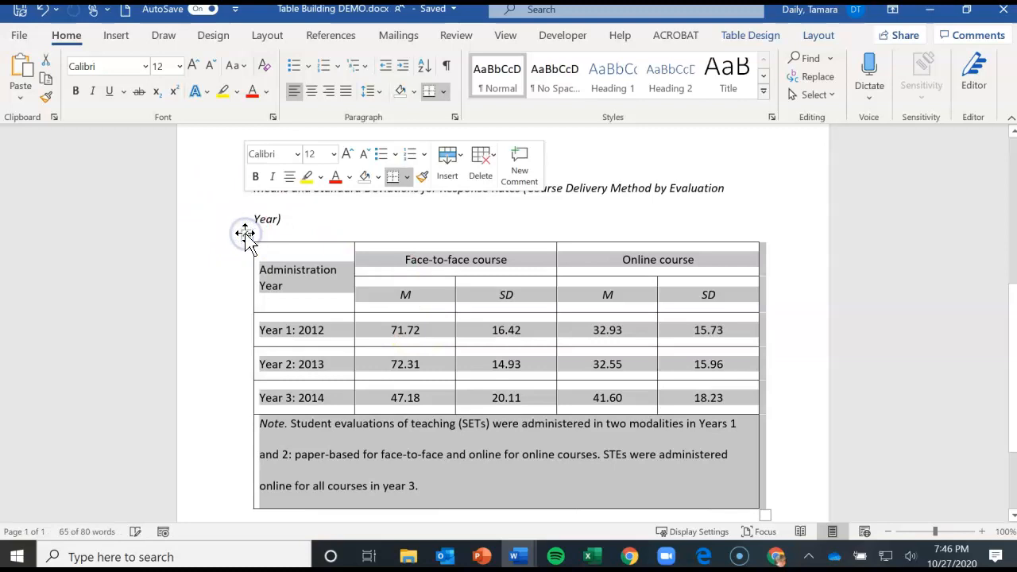
click(751, 36)
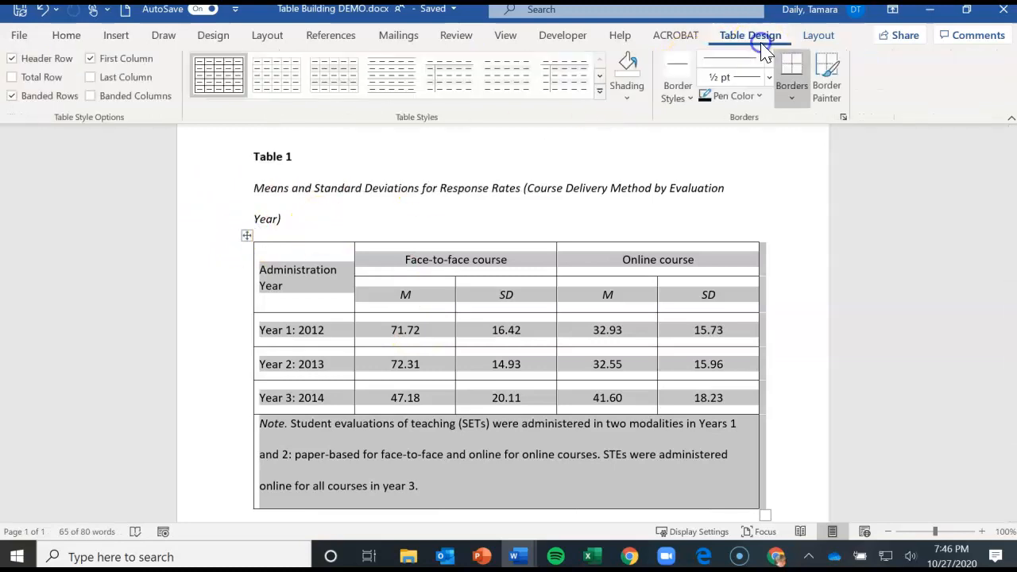
click(789, 105)
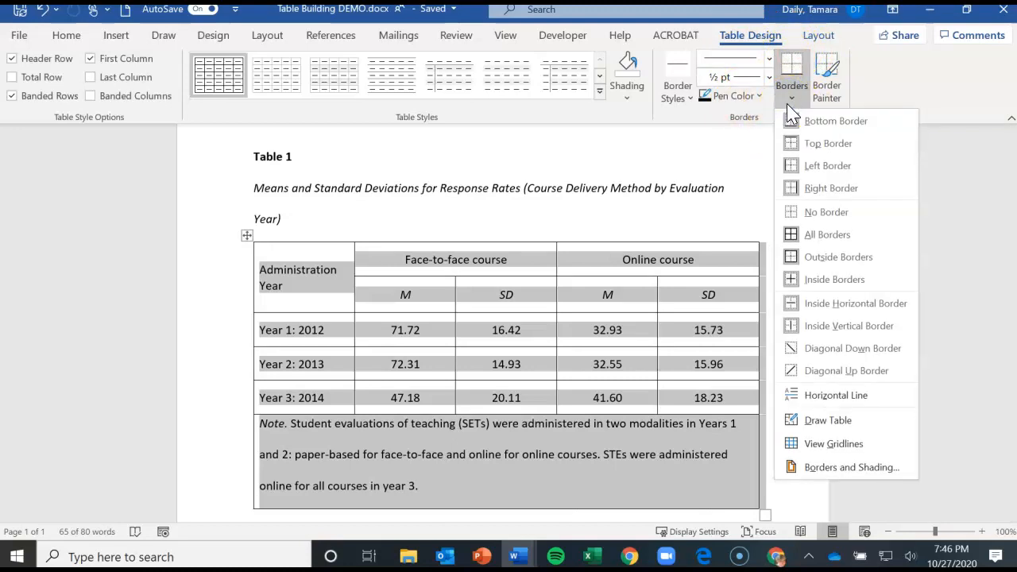
click(820, 215)
click(570, 457)
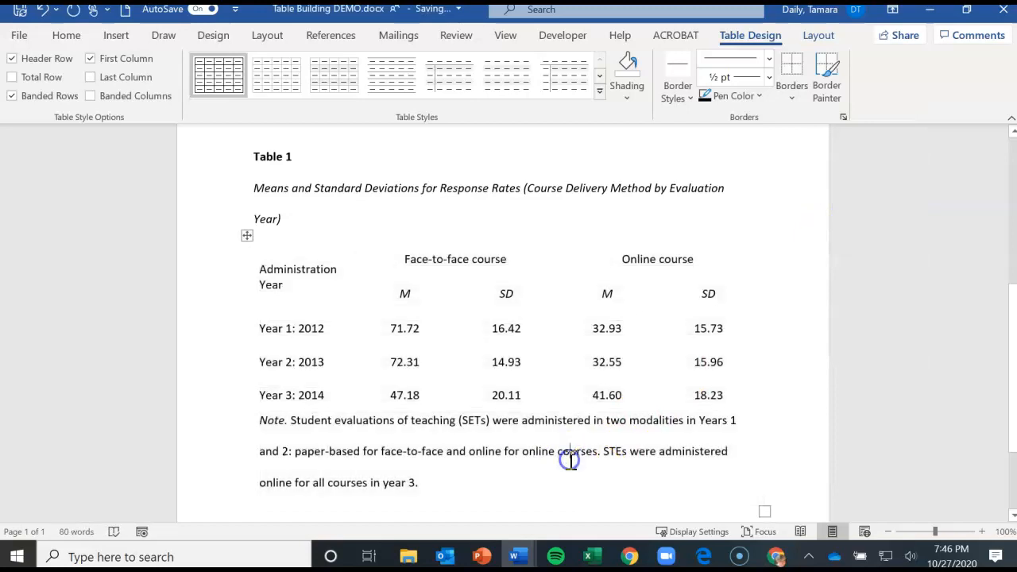
Add a top border across the table's first heading row, from Administration Year to Online course, following the example.
scroll(569, 458, up, 5)
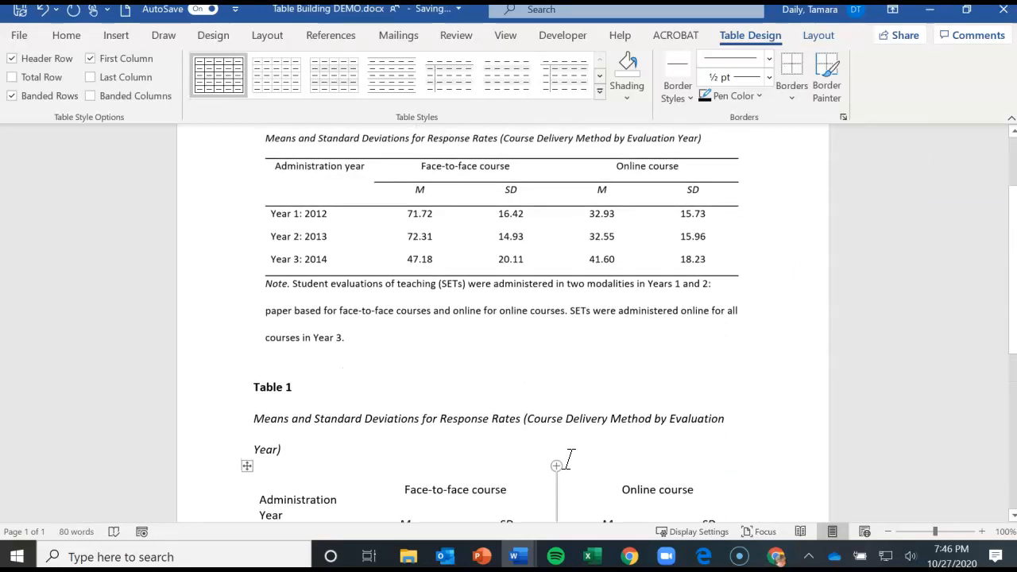
scroll(570, 459, up, 1)
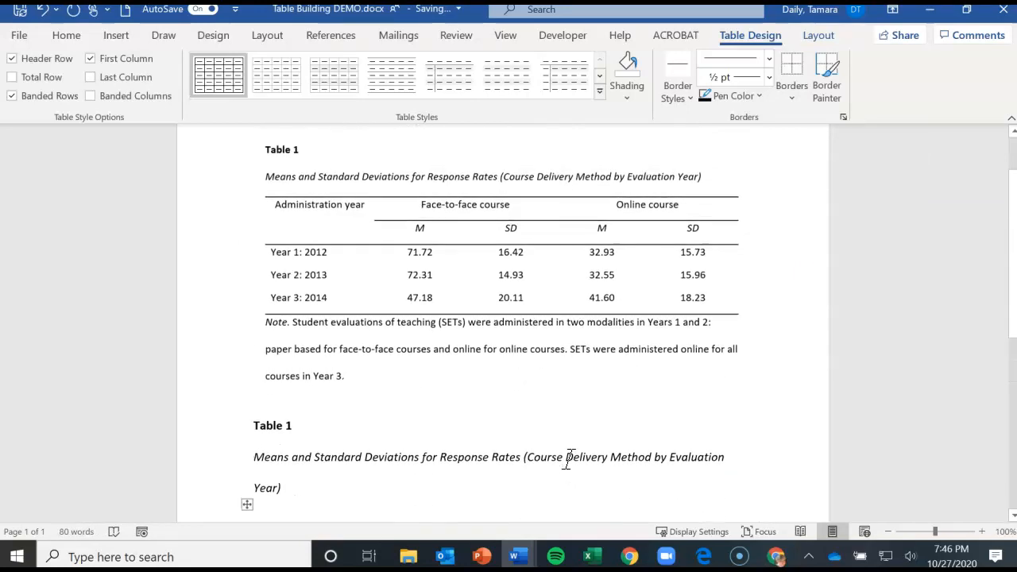
scroll(569, 459, down, 5)
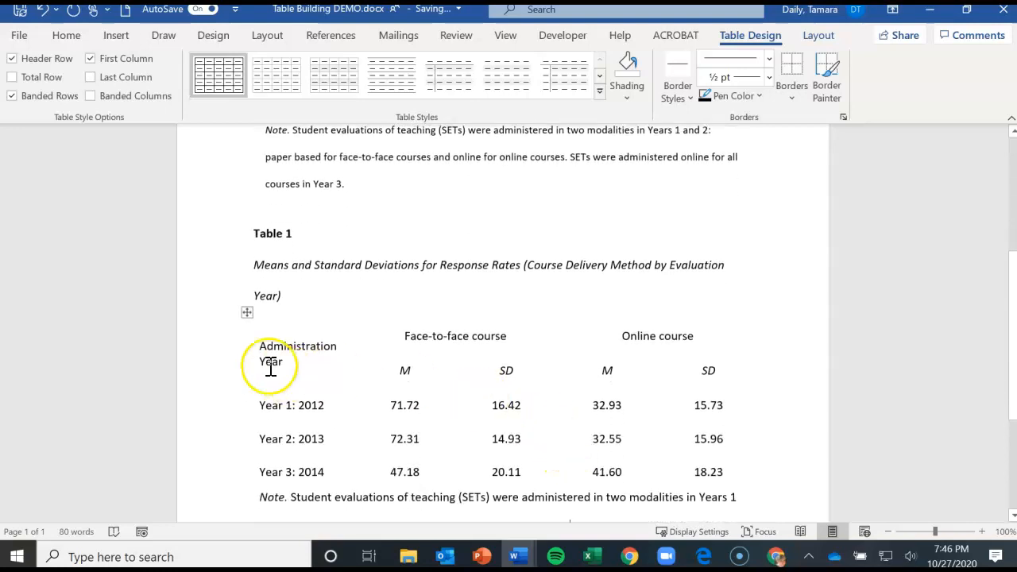
drag(268, 344, 645, 343)
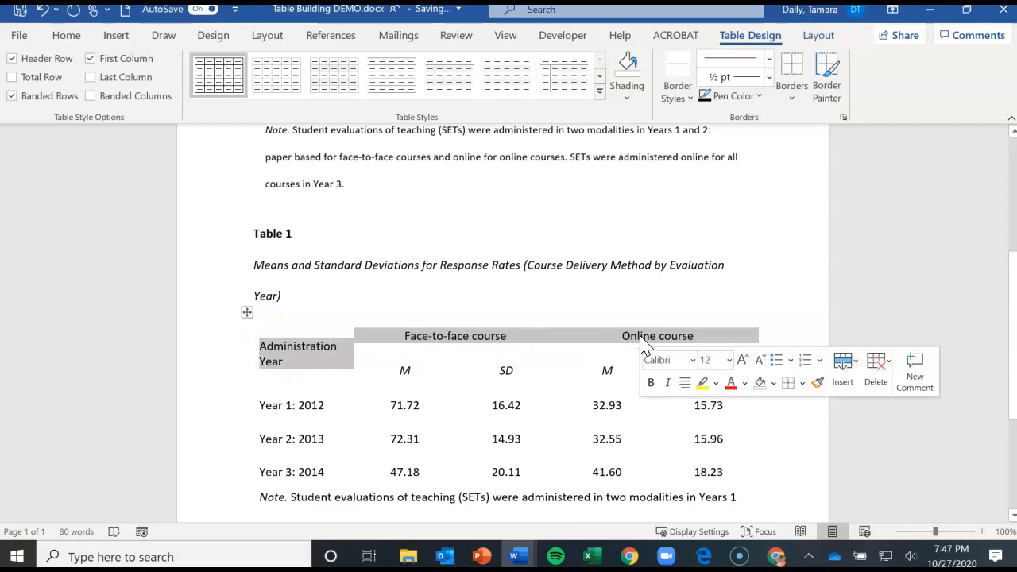
click(791, 97)
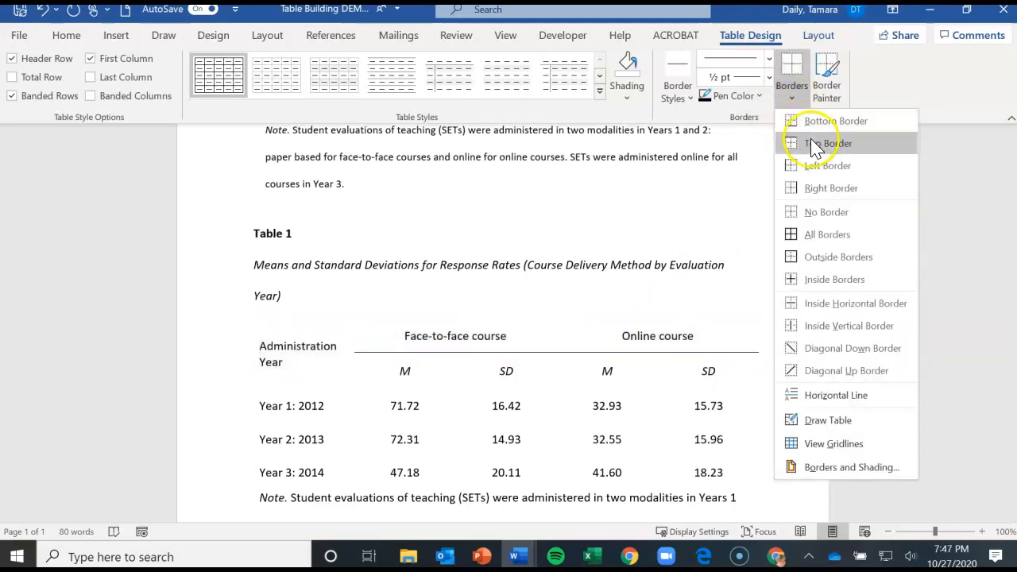
click(795, 143)
drag(343, 375, 509, 362)
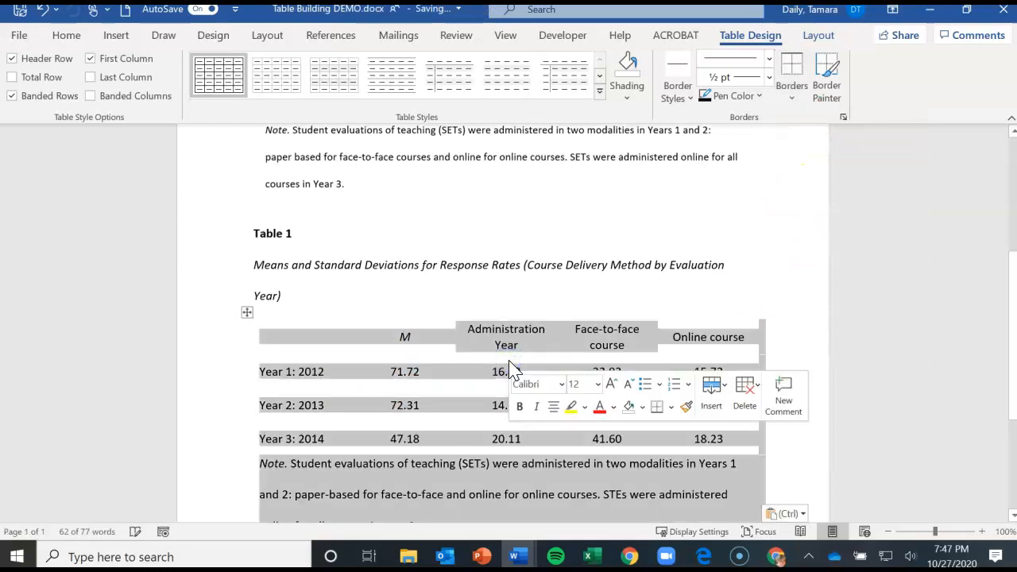
click(44, 11)
click(43, 11)
click(429, 386)
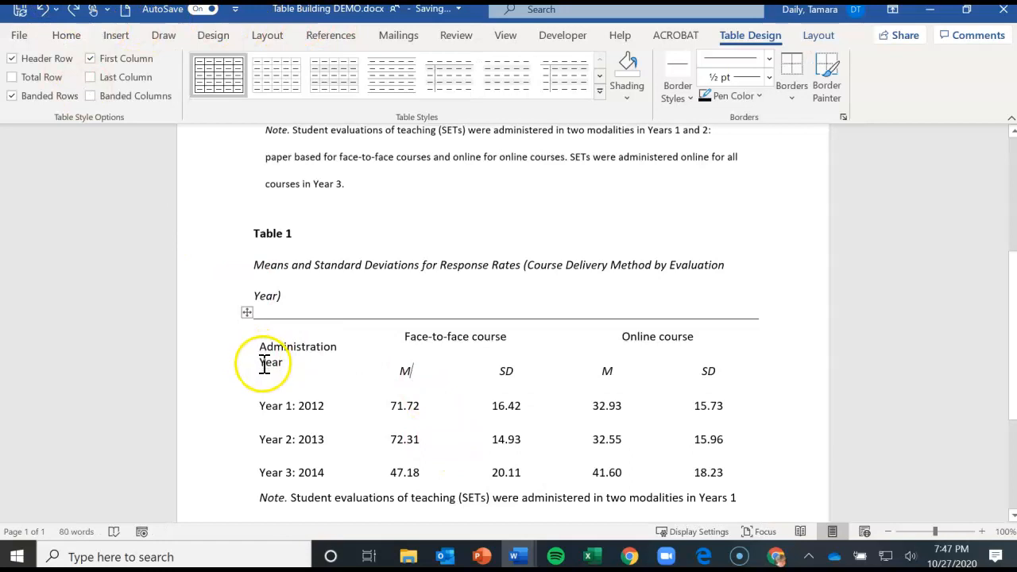
Add a bottom border beneath the four M and SD heading cells.
drag(267, 358, 641, 369)
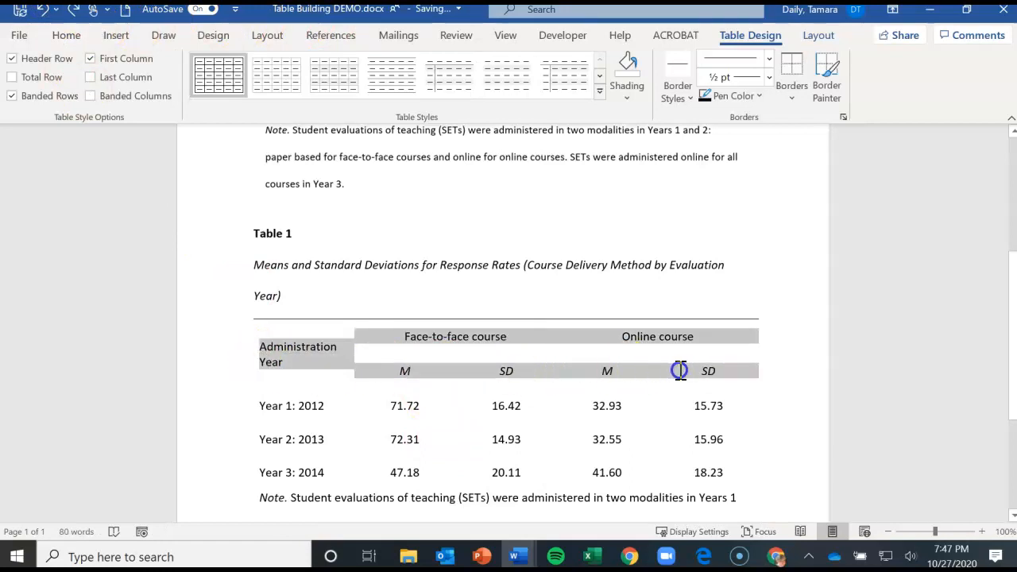
click(611, 371)
drag(419, 374, 731, 368)
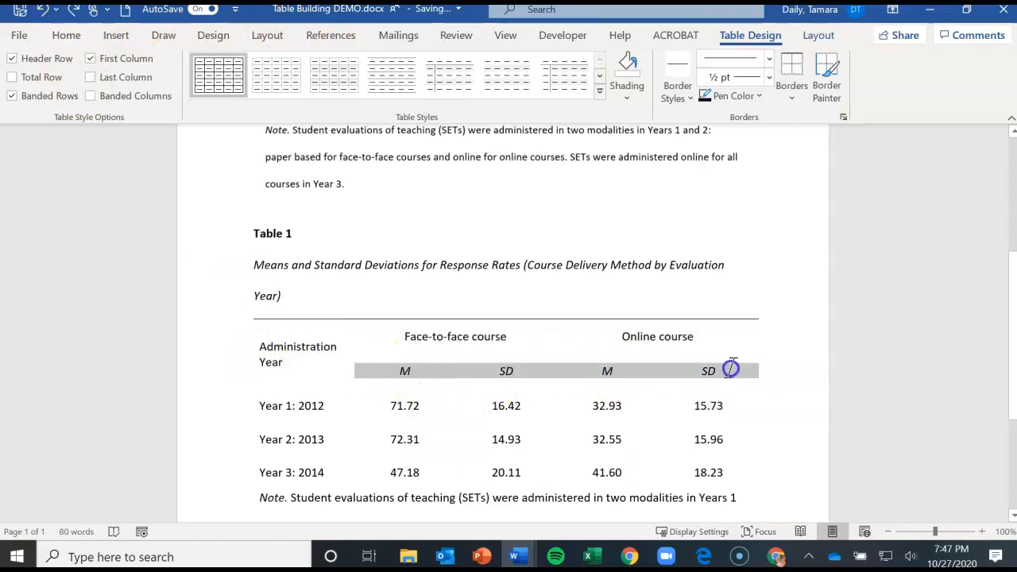
click(792, 94)
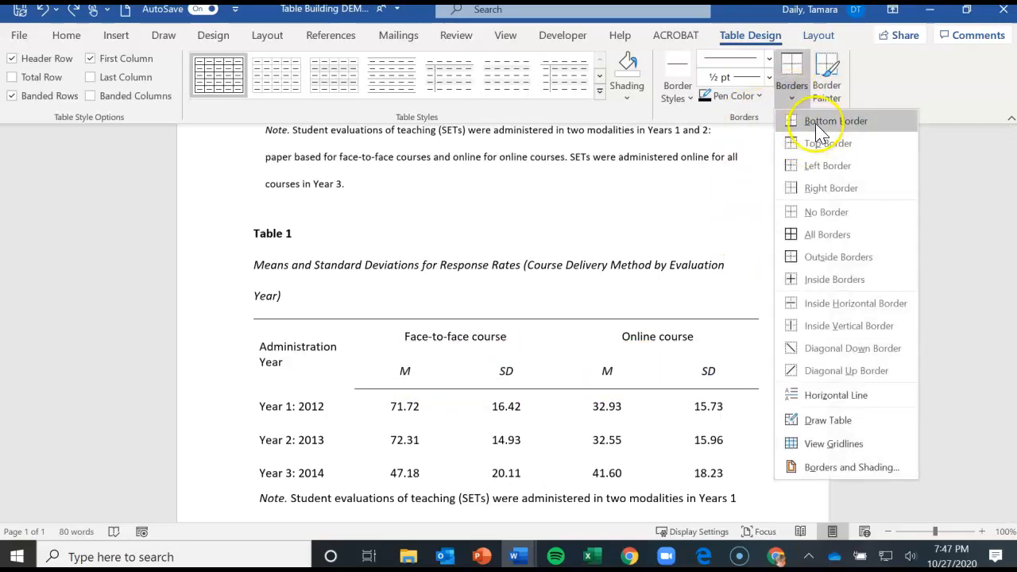
click(815, 121)
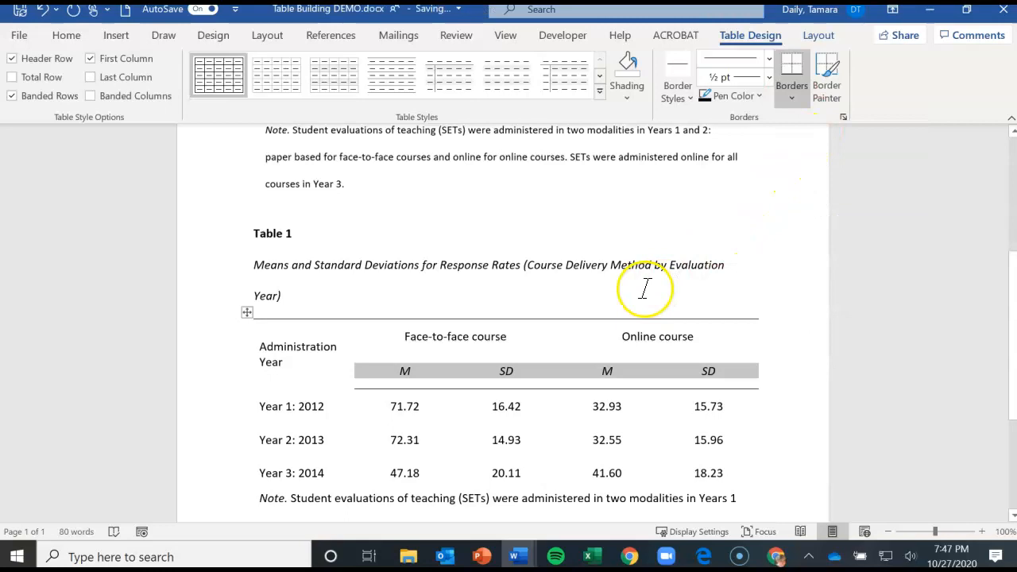
Add a top border above the M and SD heading cells, matching the example table.
scroll(647, 289, up, 5)
scroll(647, 291, down, 3)
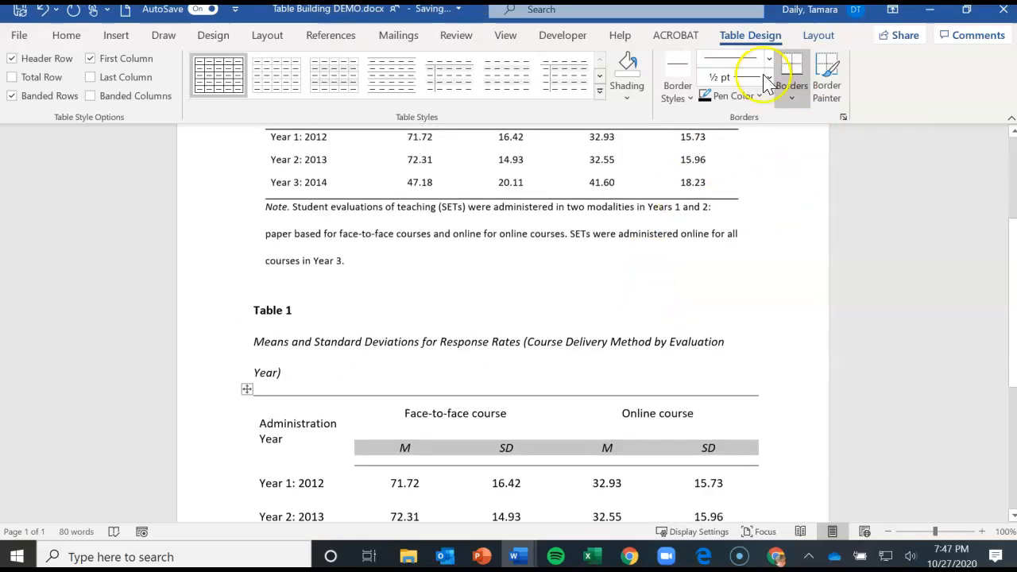
click(791, 95)
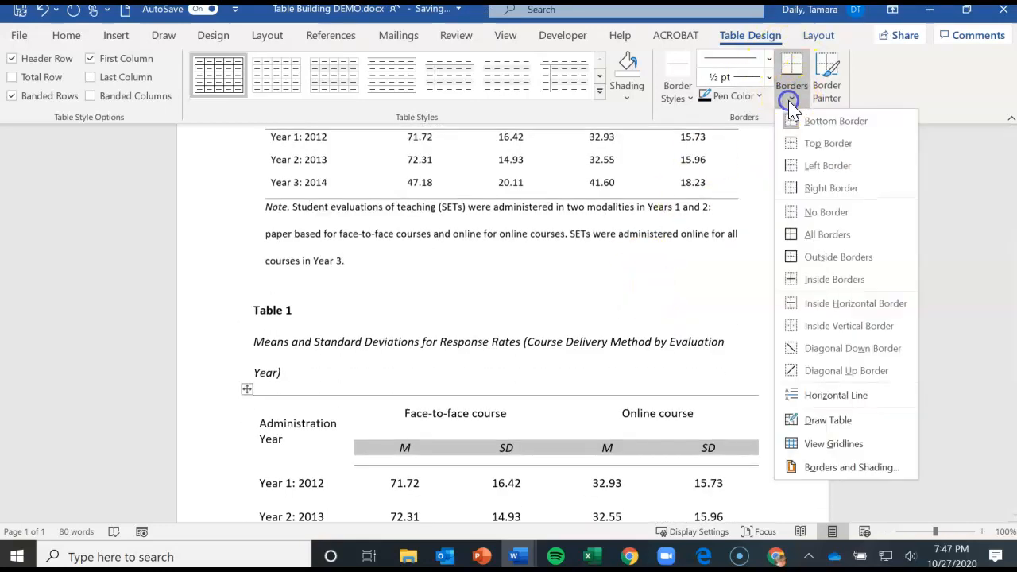
click(818, 143)
Apply a bottom border to the Administration Year heading cell and compare the table with the example.
click(282, 438)
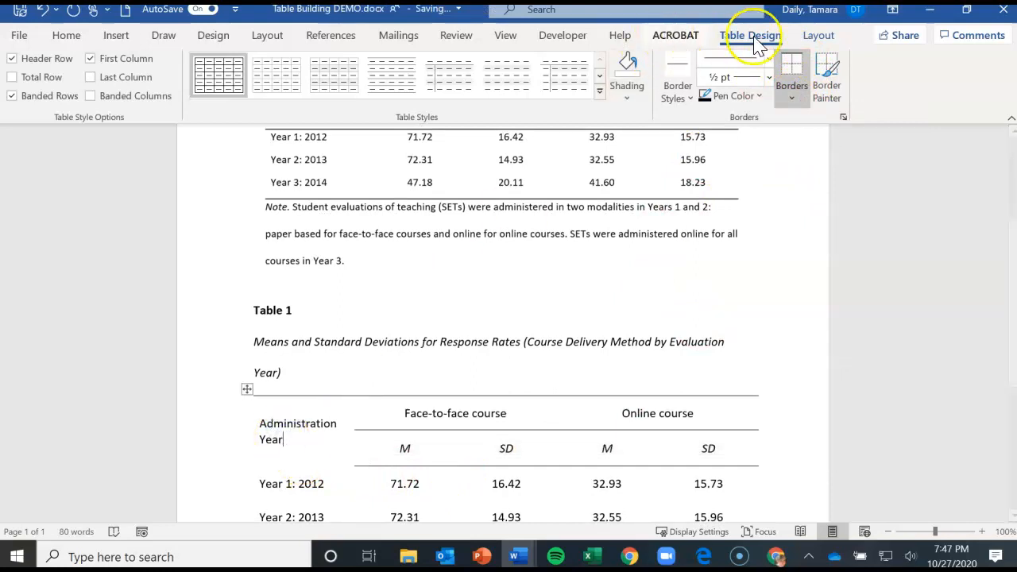
click(791, 96)
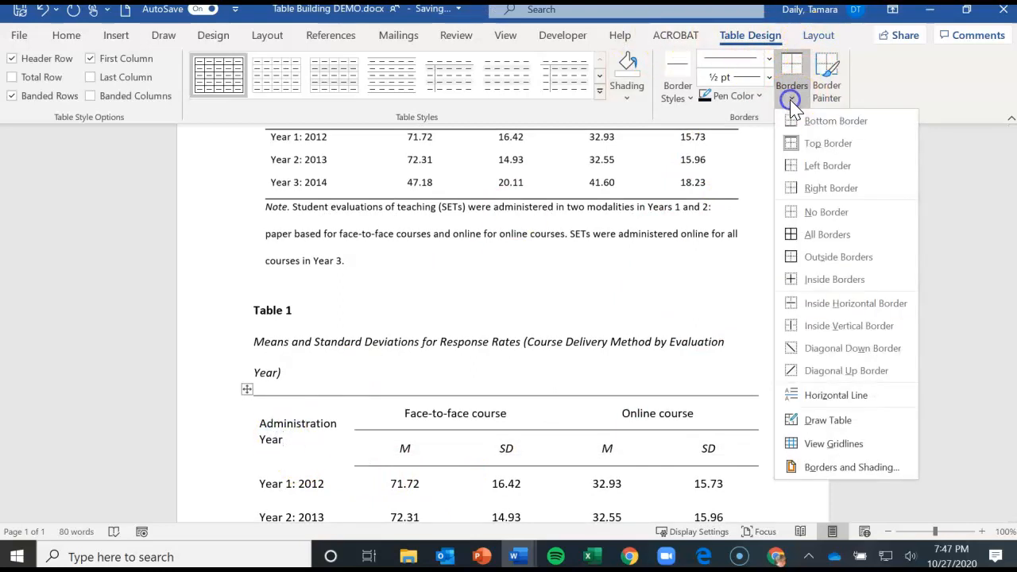
click(830, 121)
scroll(464, 390, up, 4)
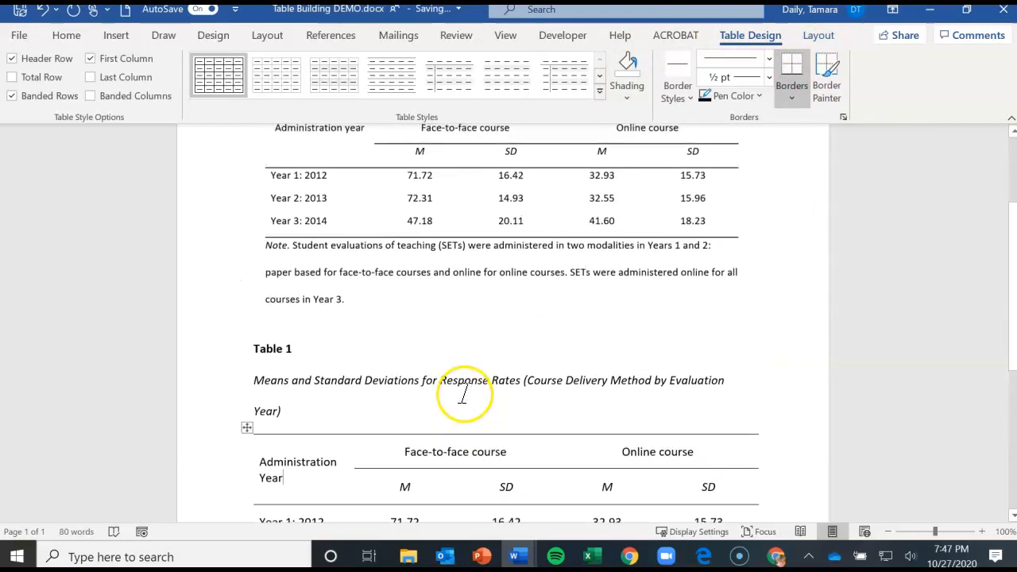
Add a bottom border beneath the Year 3: 2014 row, from the year label to the last SD value.
scroll(469, 392, down, 5)
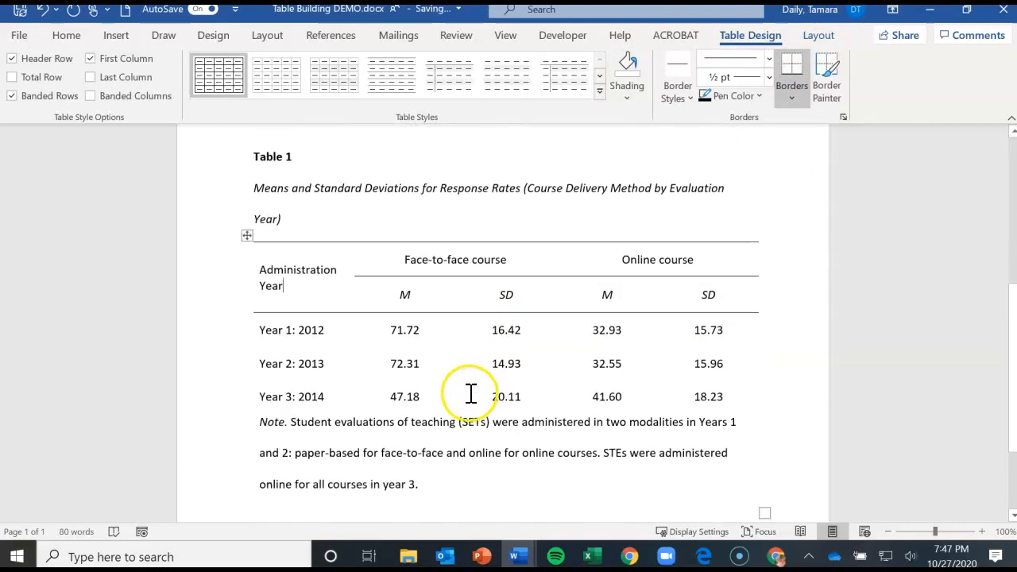
click(255, 395)
click(280, 396)
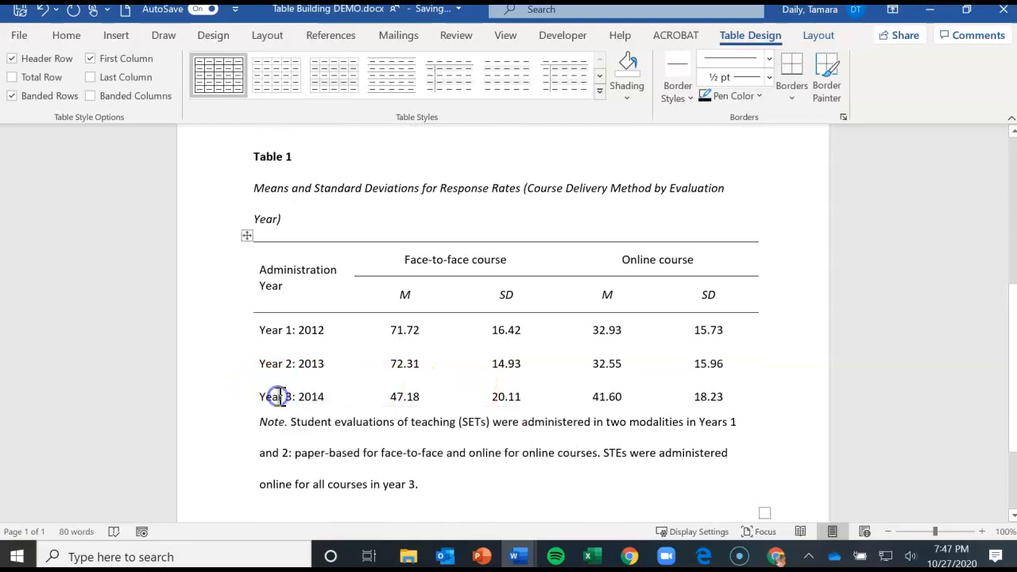
drag(267, 402, 722, 399)
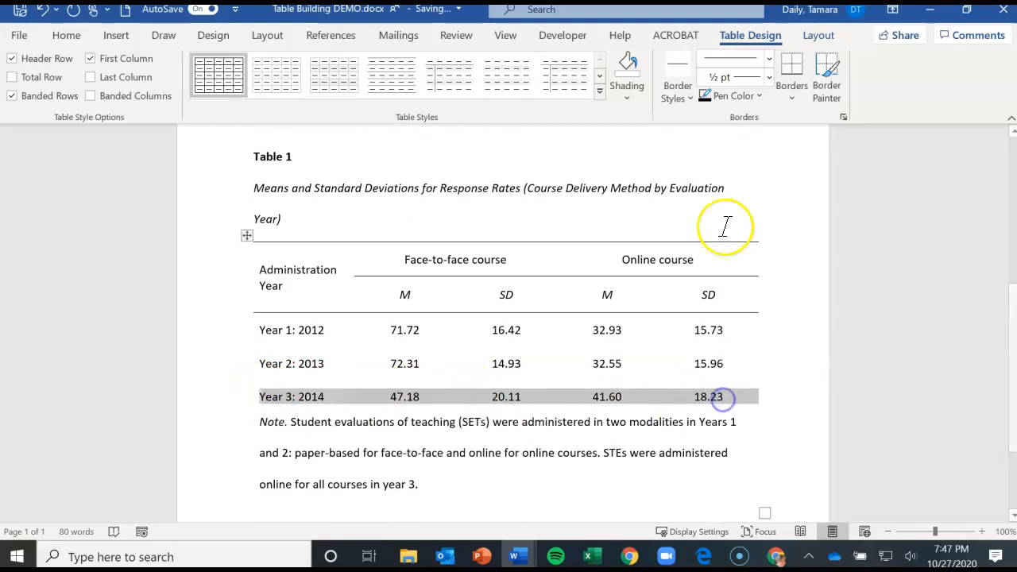
click(791, 69)
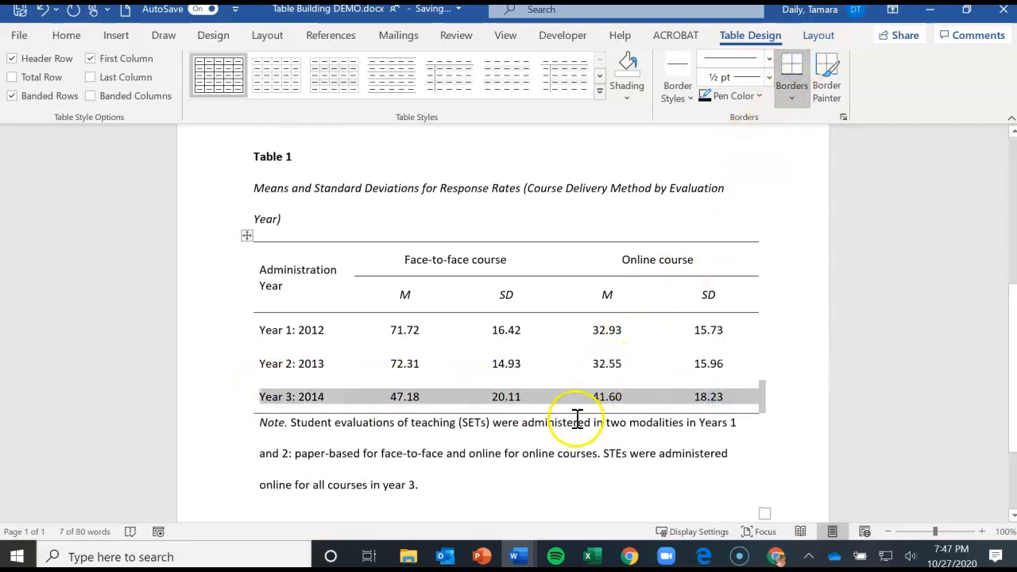
click(785, 434)
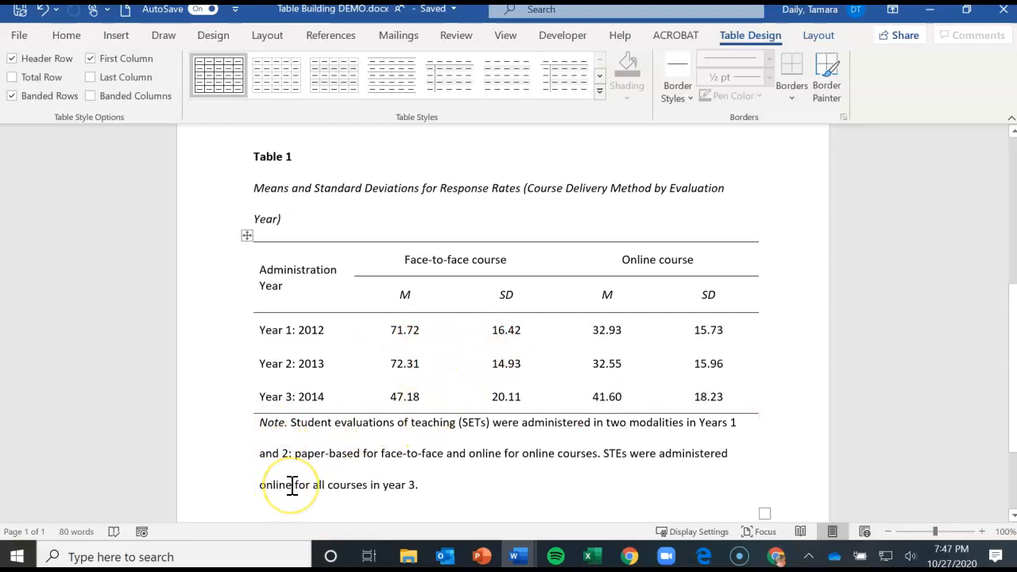
Insert two blank rows above the table's first heading row.
click(339, 193)
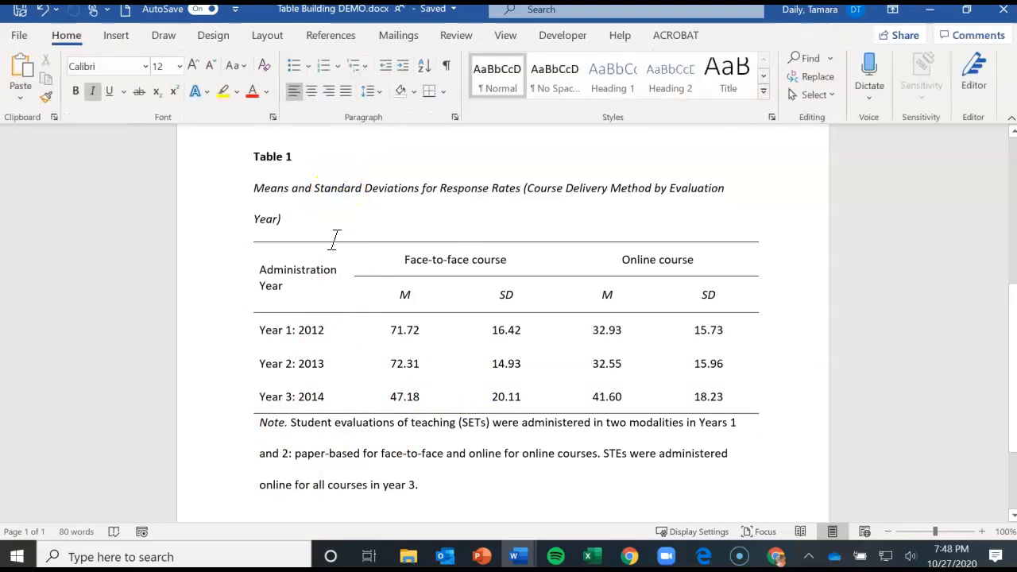
click(248, 235)
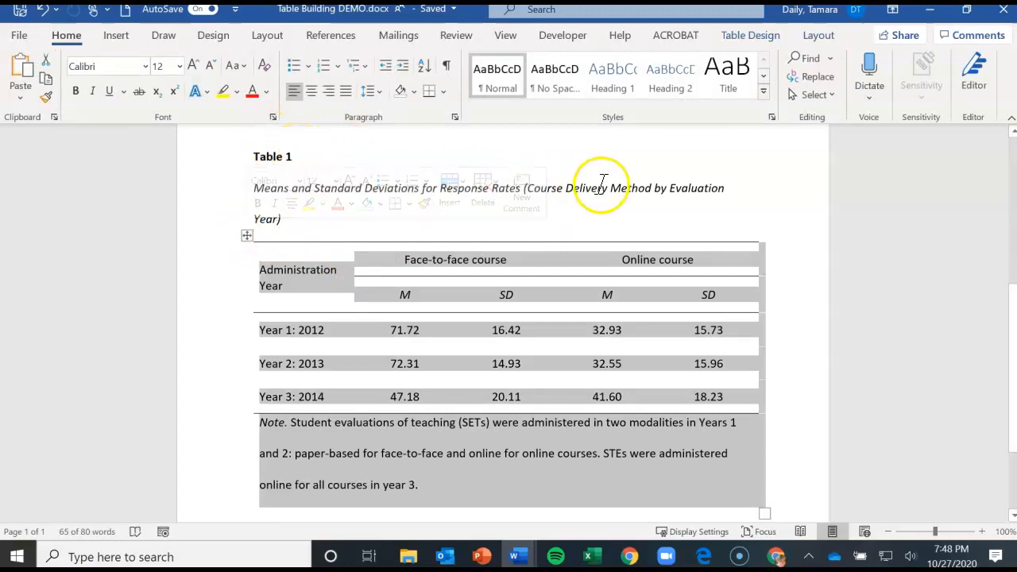
click(818, 38)
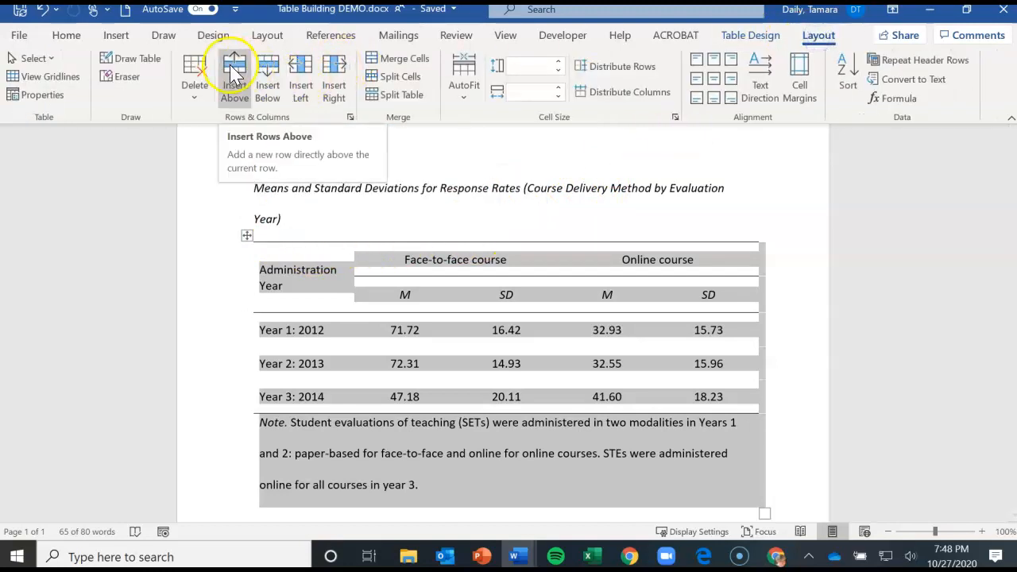
click(300, 271)
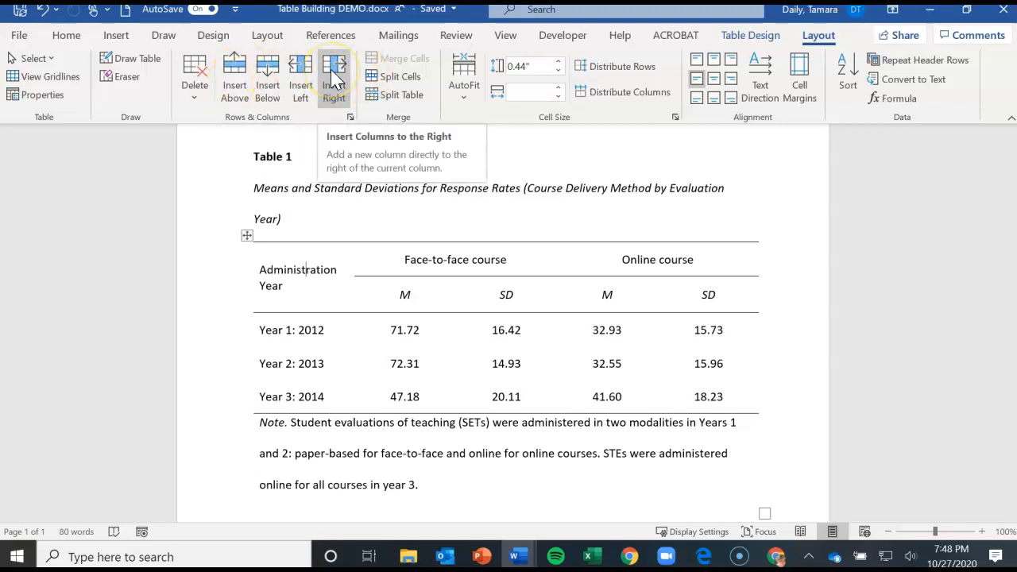
click(278, 76)
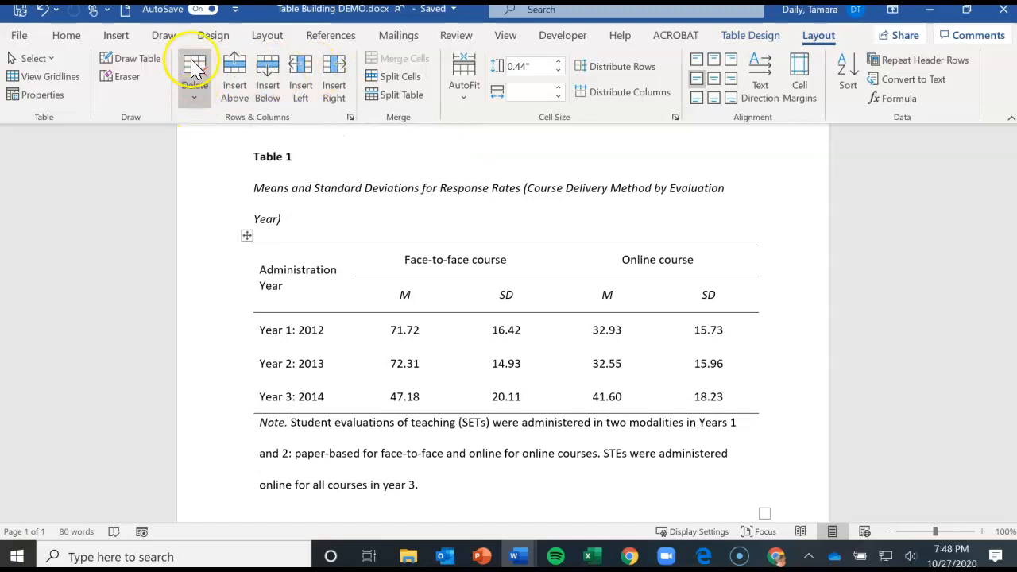
click(235, 77)
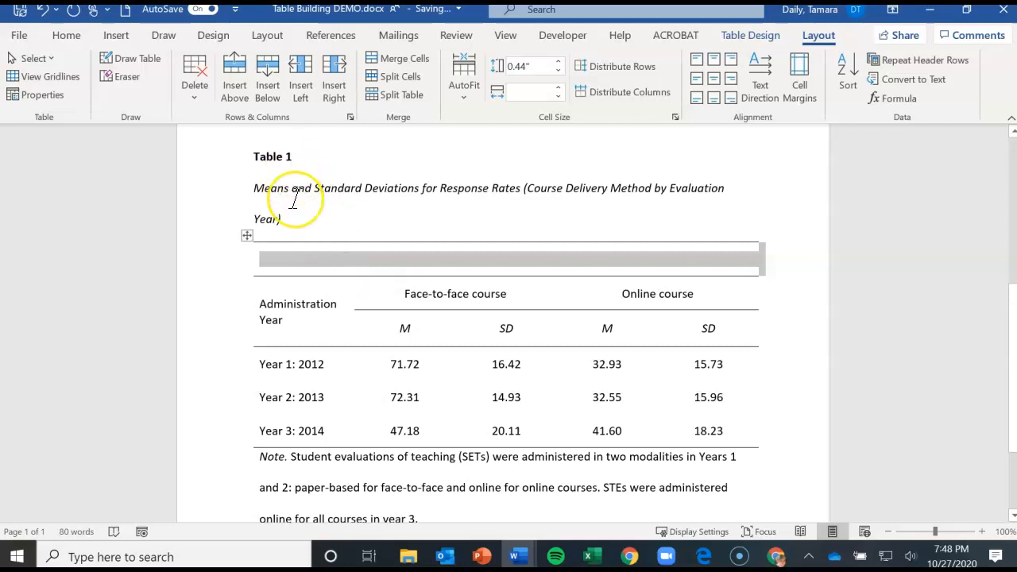
click(236, 78)
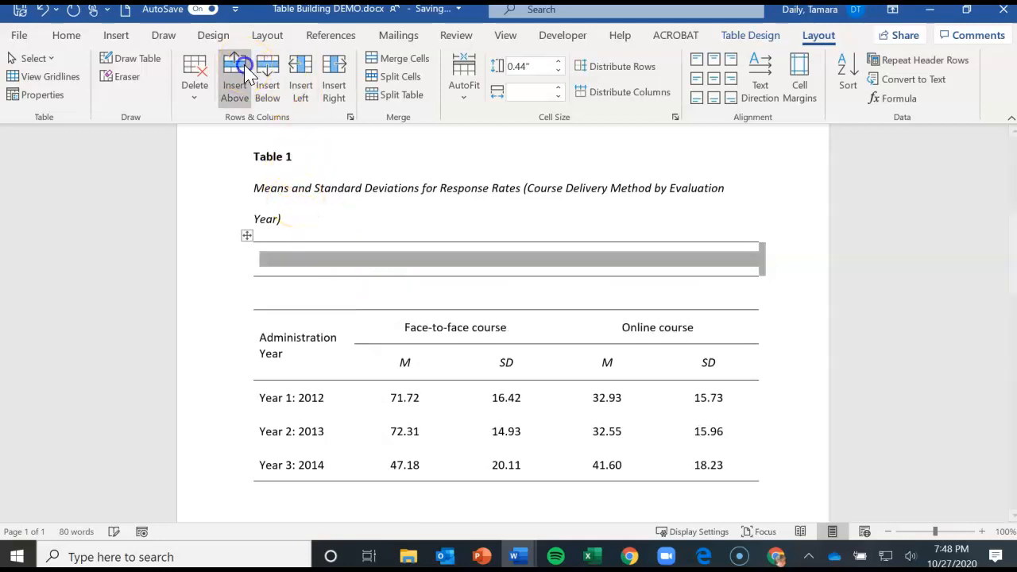
Move the bold "Table 1" label into the first cell of the upper blank row and remove the extra empty line.
click(275, 258)
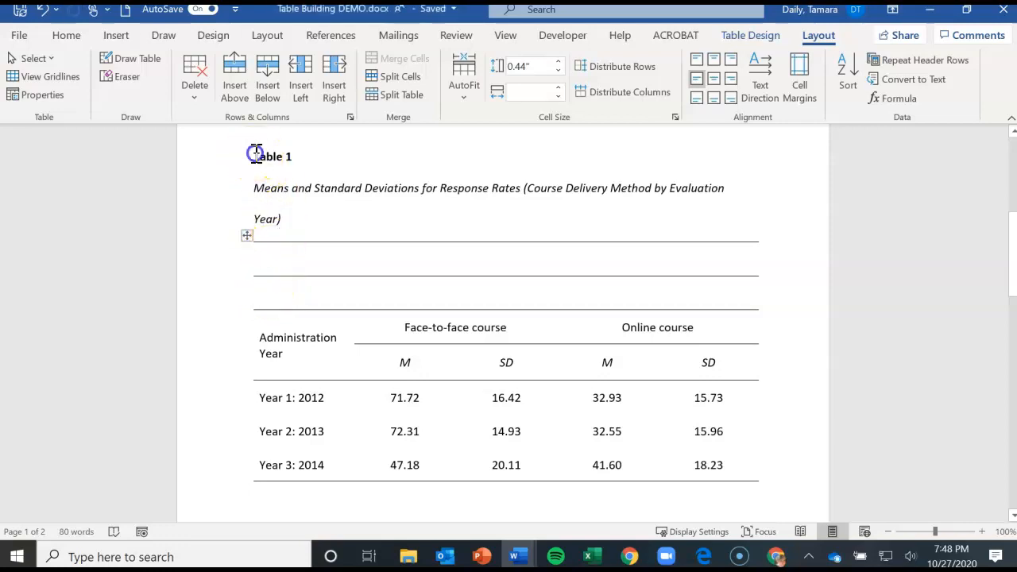
drag(255, 153, 291, 157)
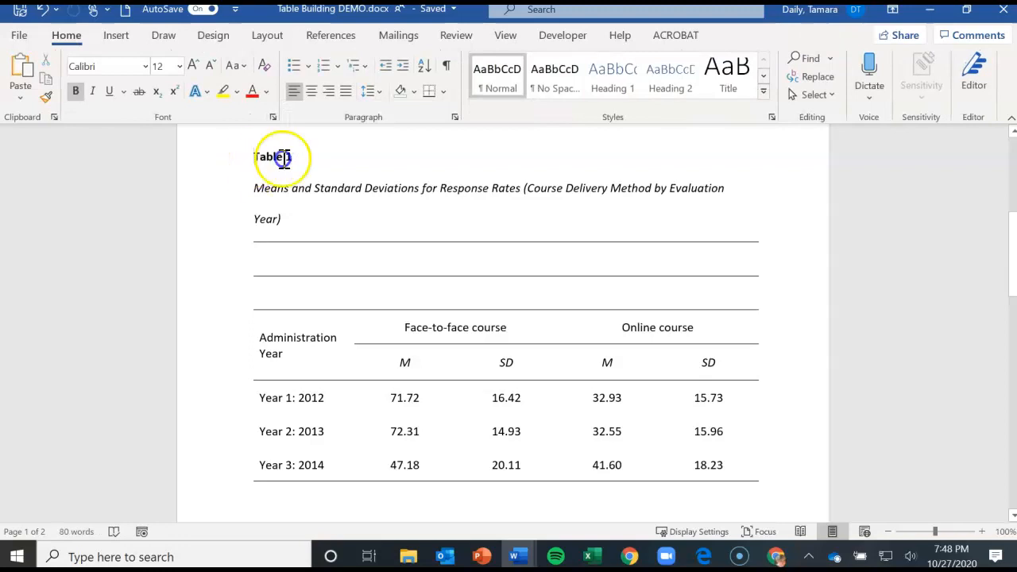
right_click(284, 158)
click(301, 171)
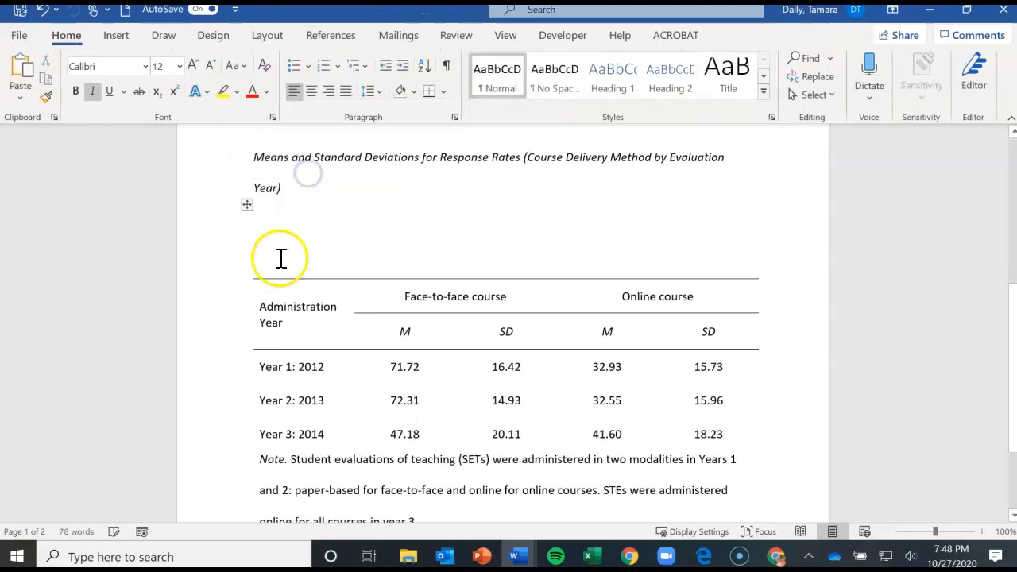
right_click(273, 230)
click(310, 231)
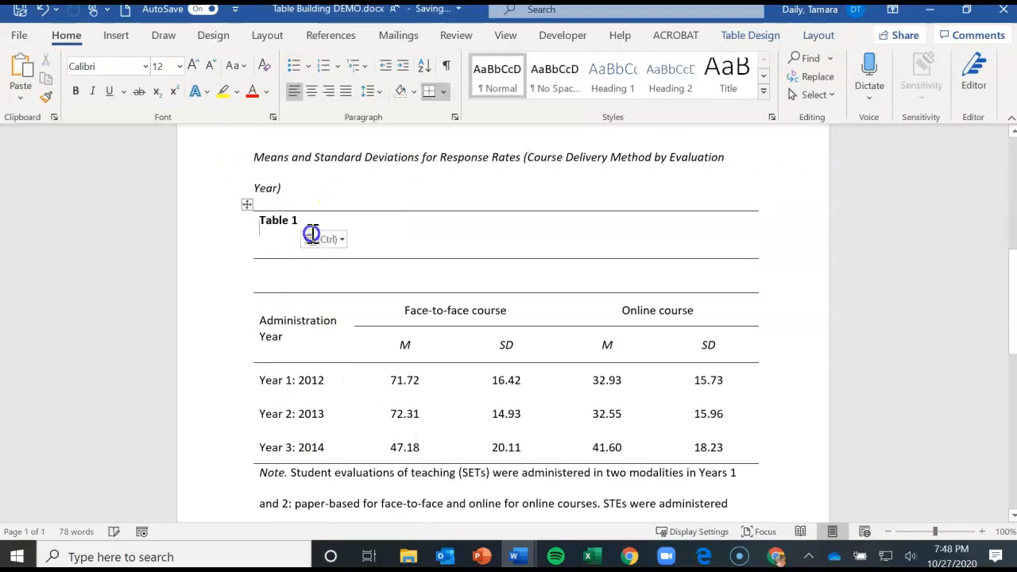
key(BackSpace)
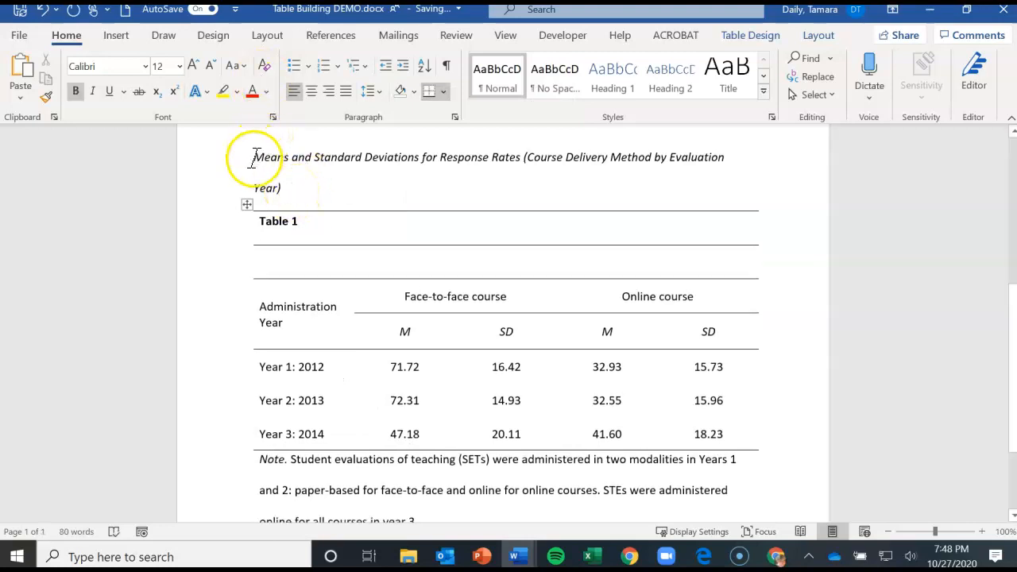
Move the italic title "Means and Standard Deviations for Response Rates (Course Delivery Method by Evaluation Year)" into the second blank row, keeping its formatting.
drag(249, 159, 288, 194)
right_click(276, 167)
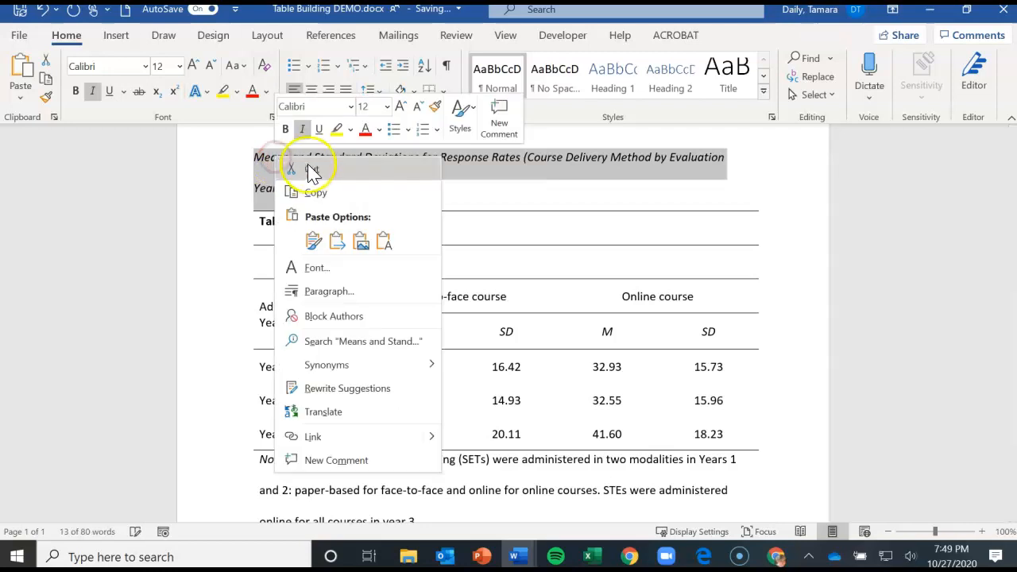
click(310, 168)
right_click(269, 228)
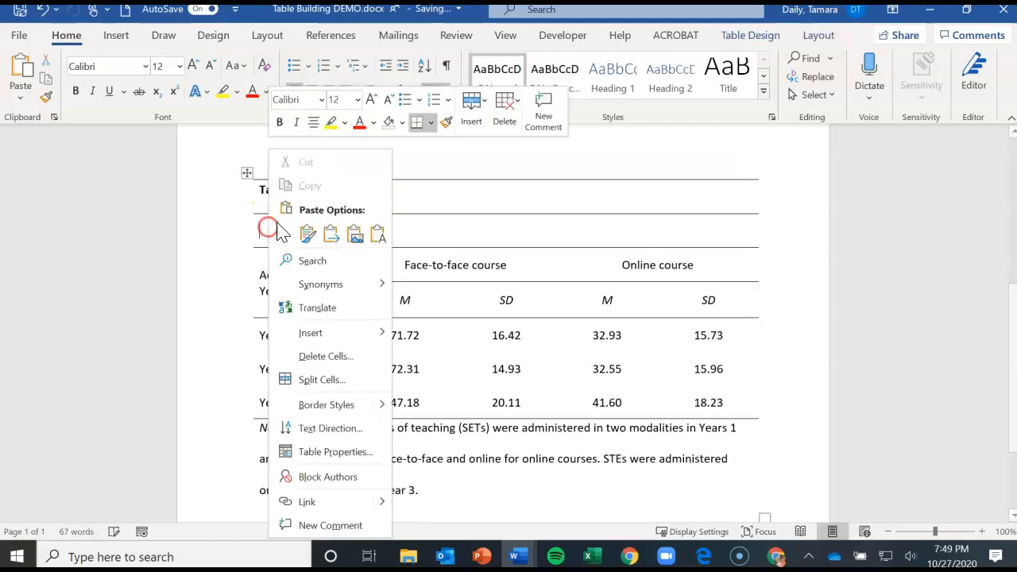
click(308, 235)
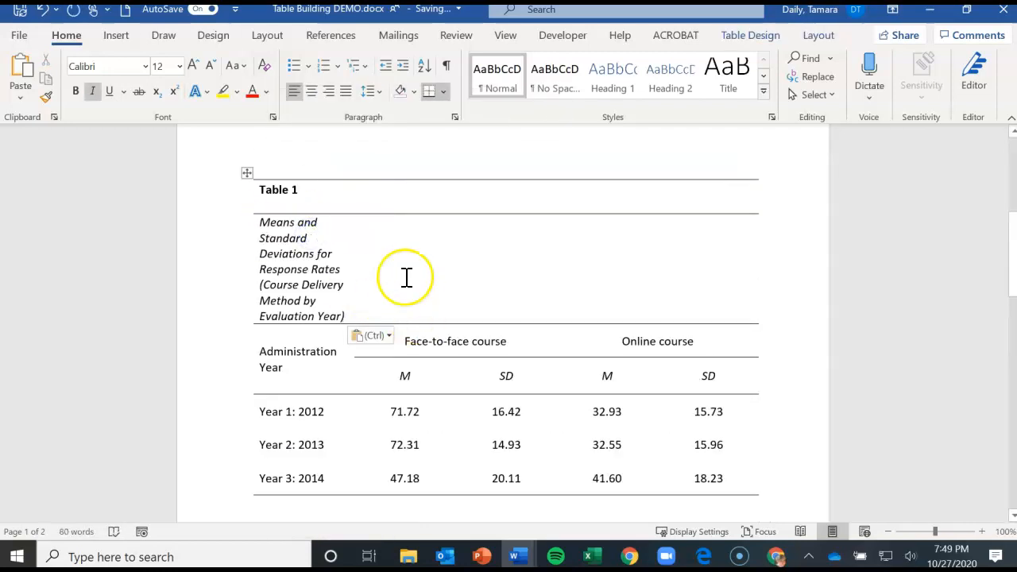
Merge the title row's cells into one, align its text top left, and double-space it.
drag(304, 253, 662, 267)
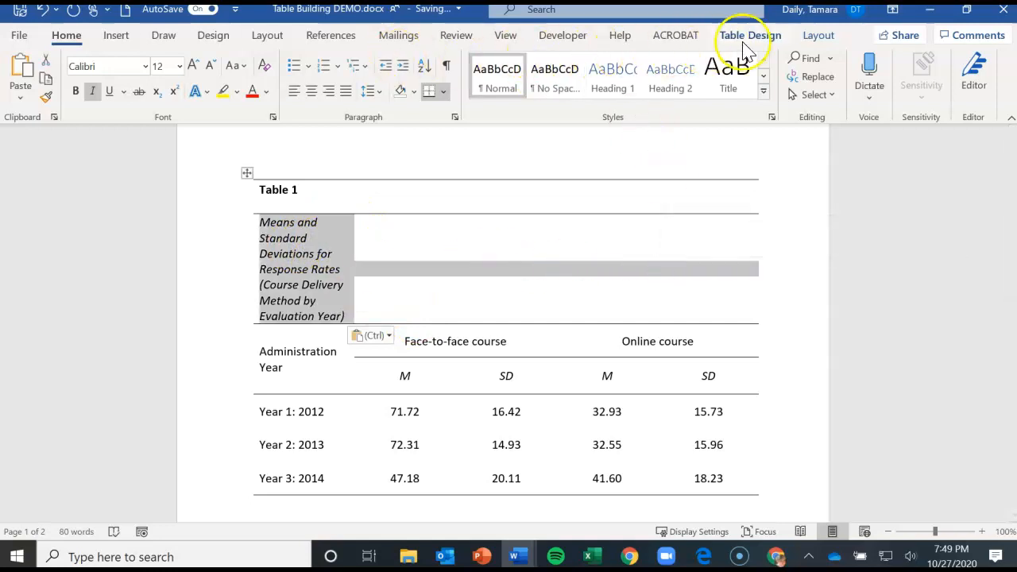
click(820, 35)
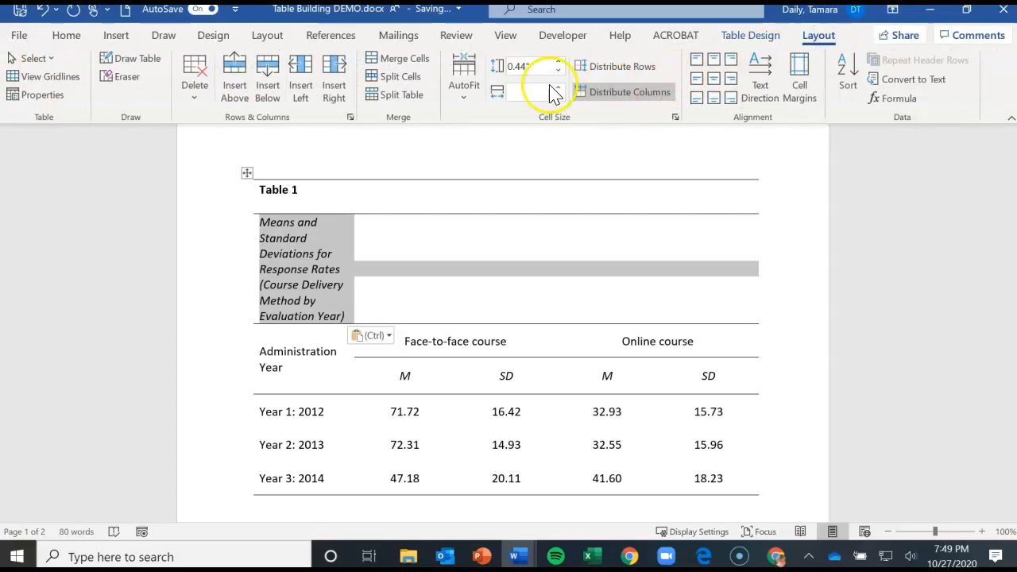
click(373, 59)
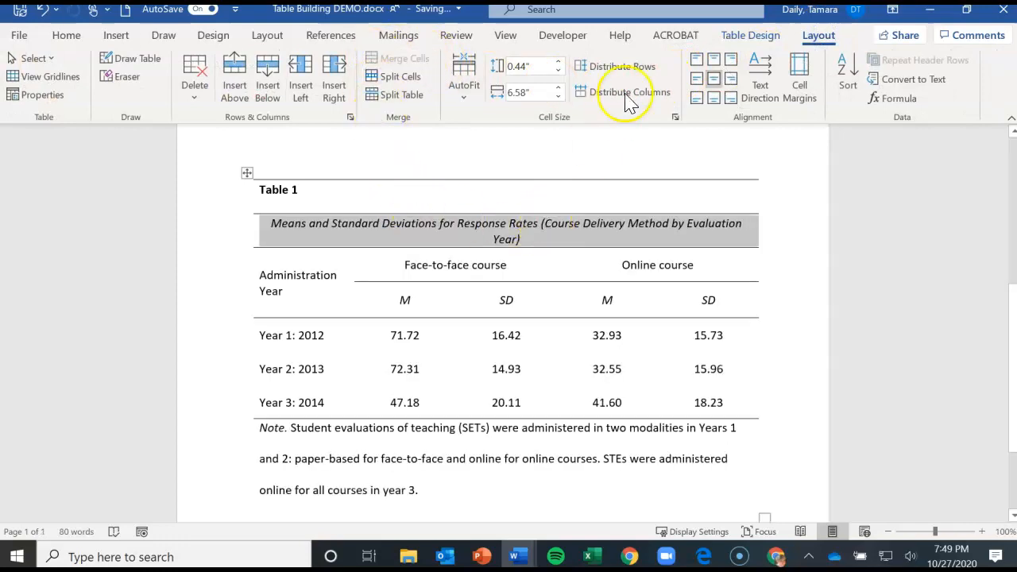
click(698, 63)
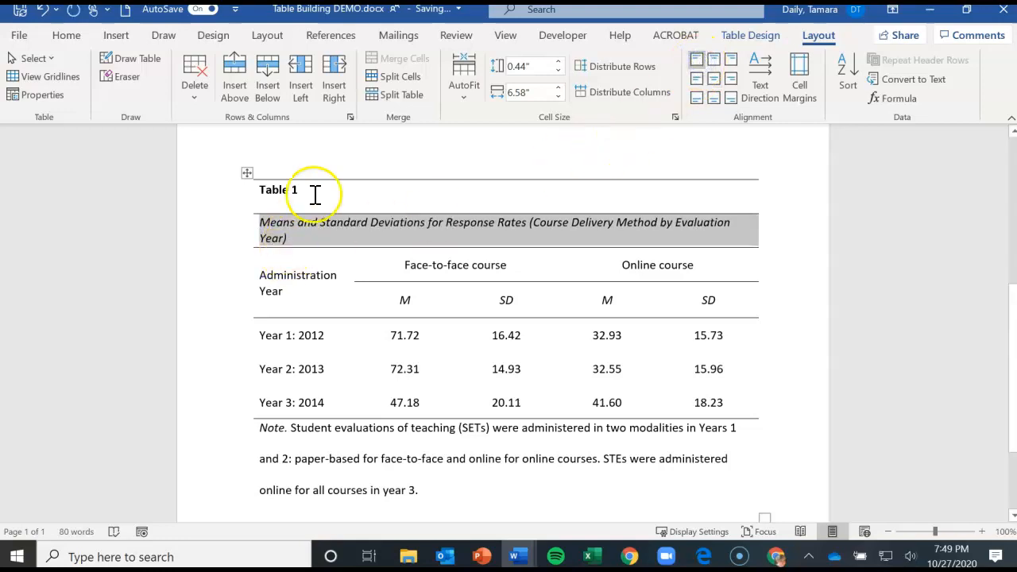
click(67, 36)
click(373, 91)
click(398, 181)
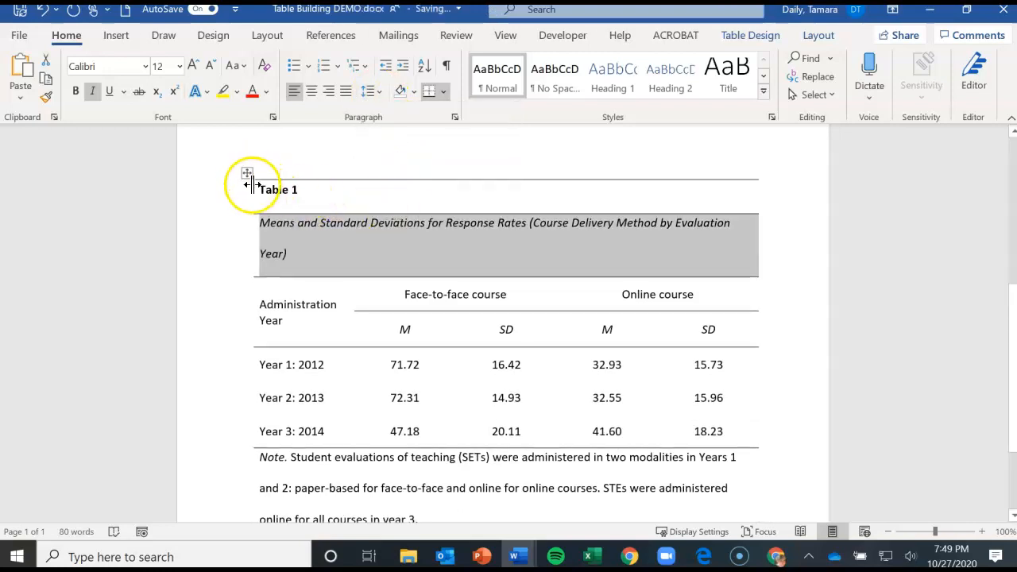
Remove all borders from the Table 1 label row and the italic title row.
drag(253, 189, 645, 267)
click(767, 35)
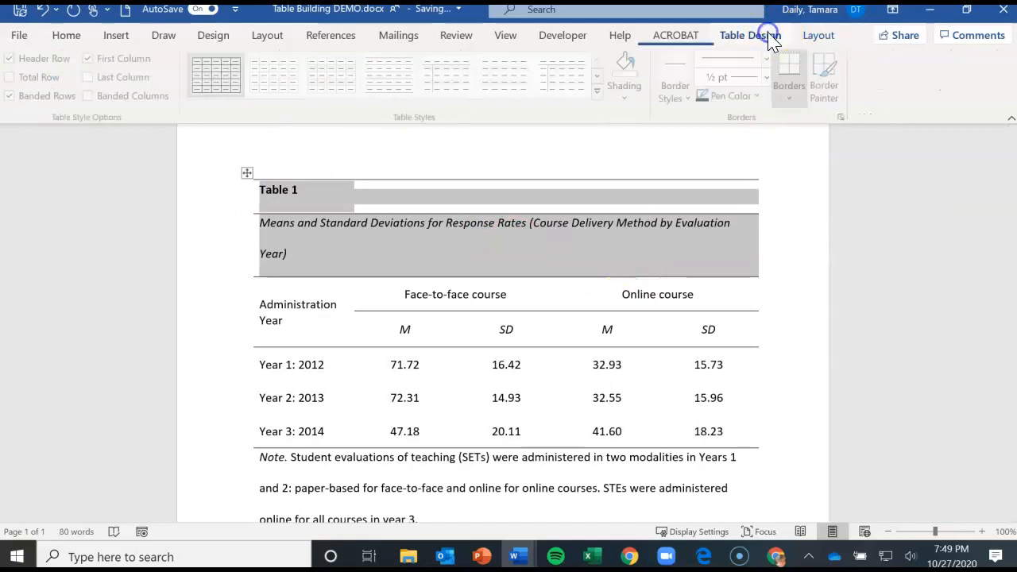
click(796, 100)
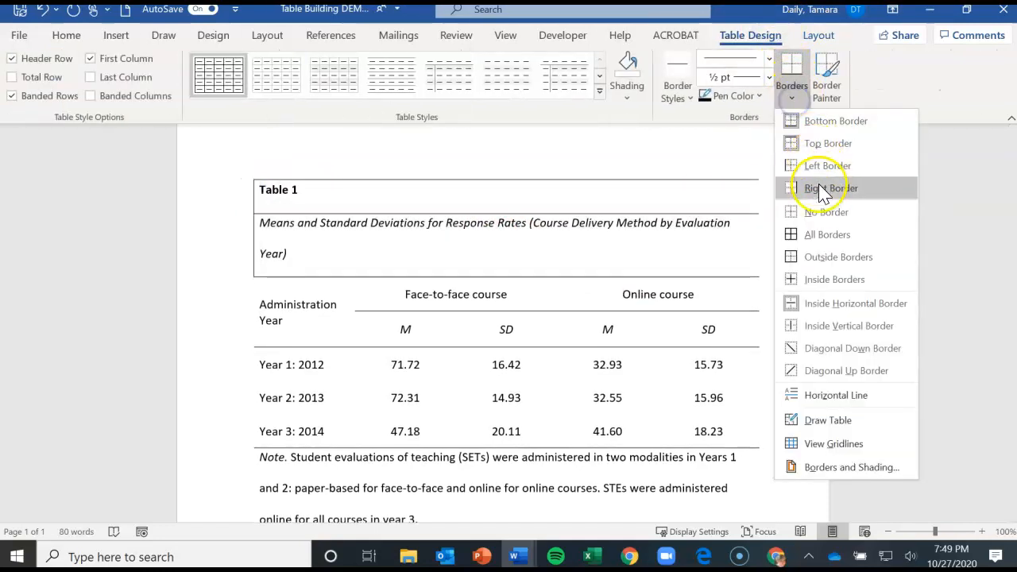
click(816, 221)
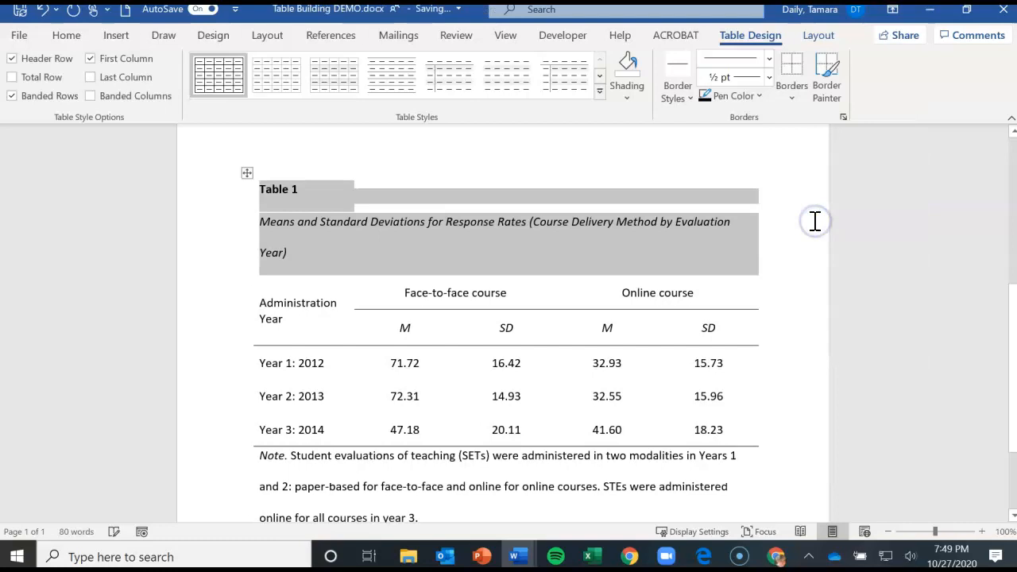
Add a bottom border beneath the italic title row and compare the whole table with the example.
click(367, 223)
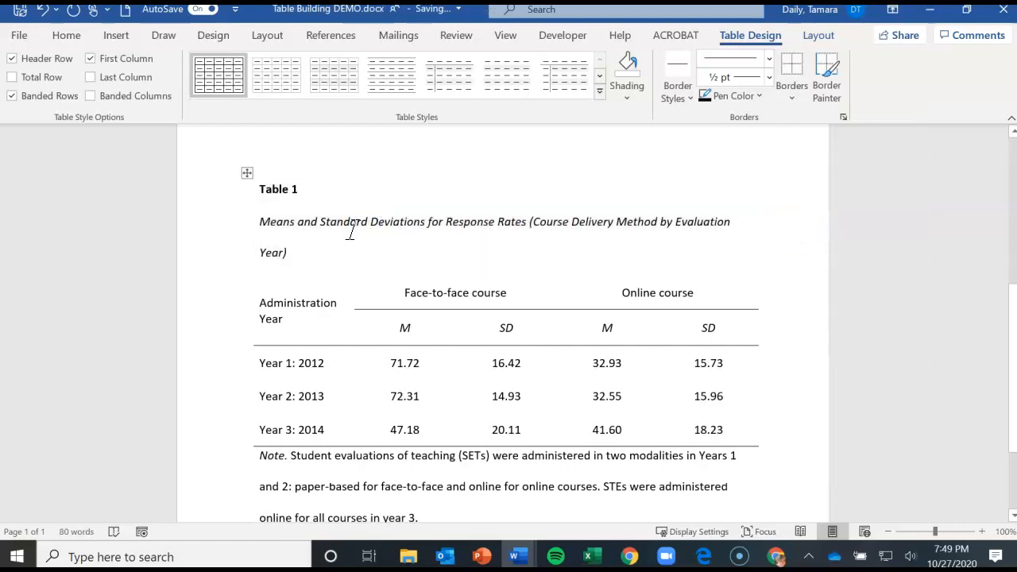
click(797, 100)
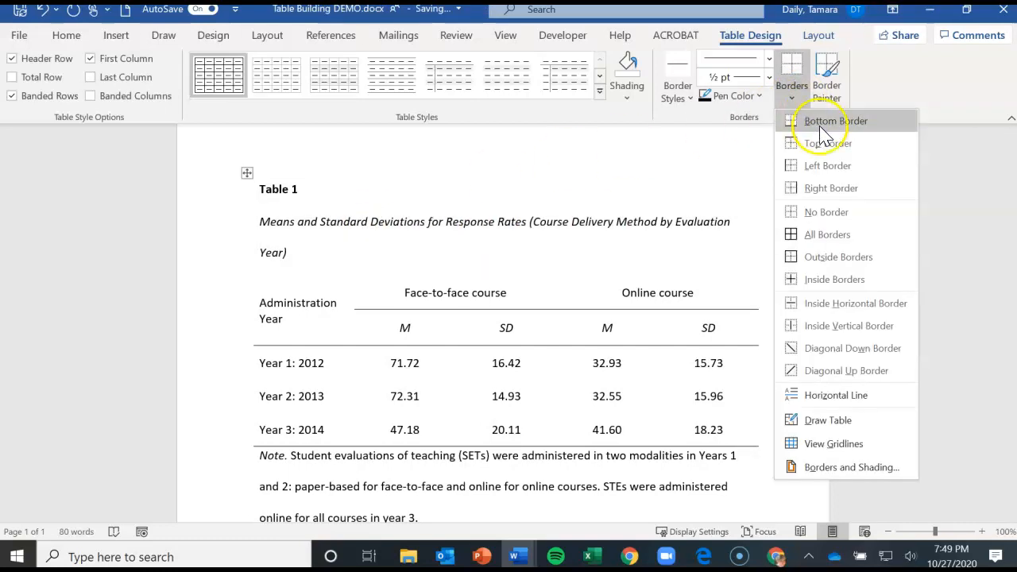
click(820, 120)
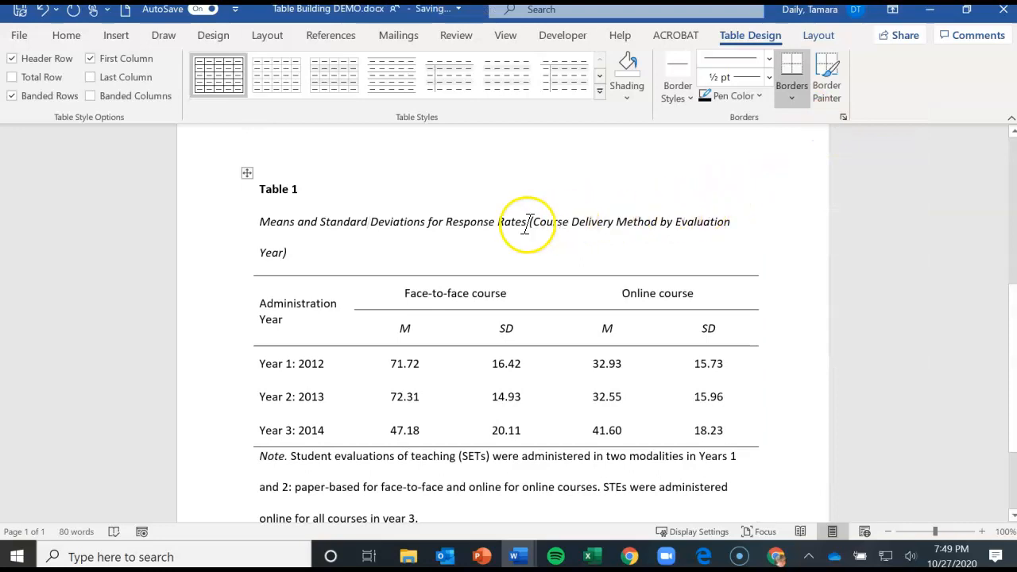
scroll(508, 350, down, 1)
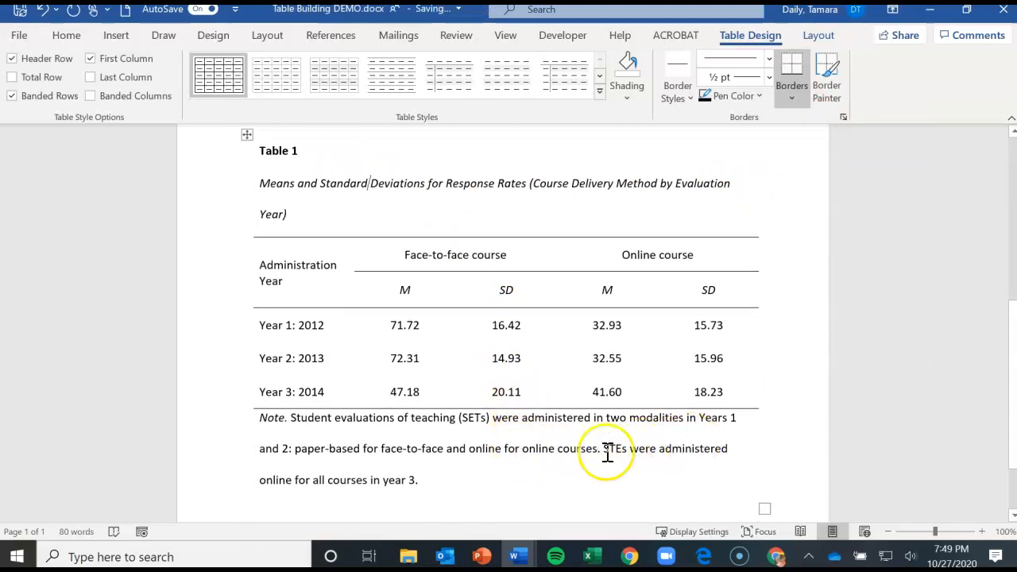
scroll(284, 465, up, 2)
scroll(286, 466, up, 10)
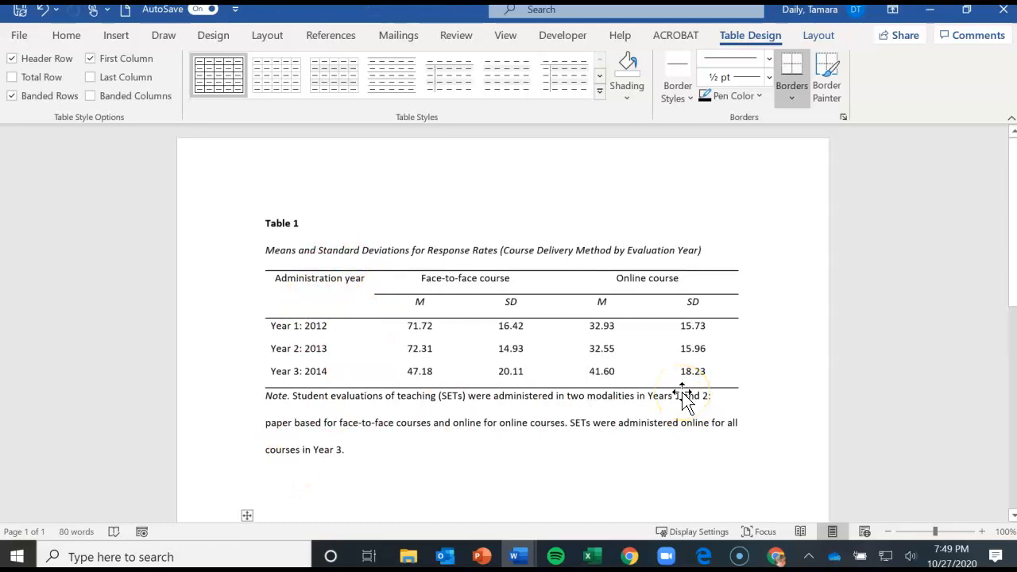
scroll(402, 413, down, 7)
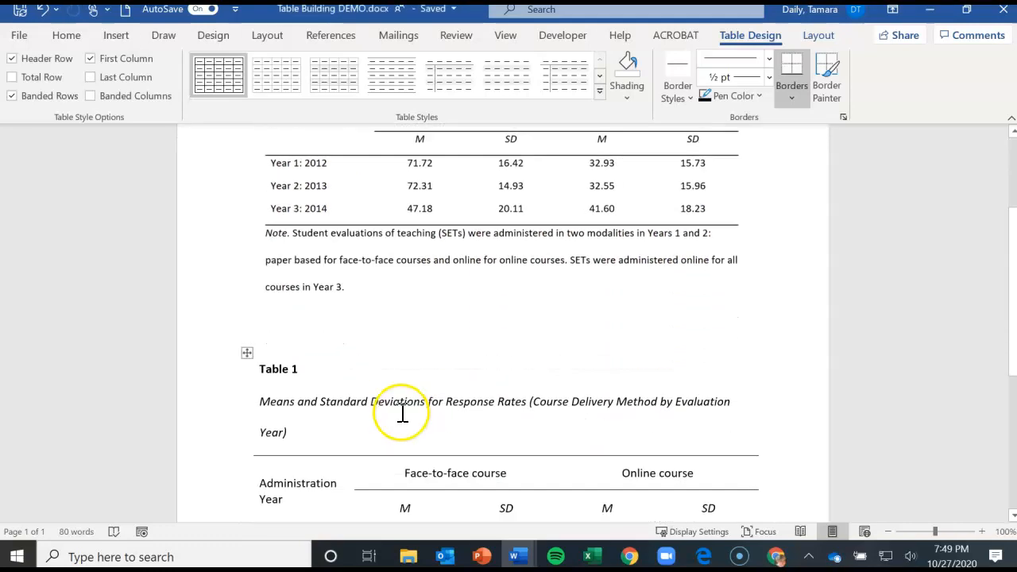
scroll(402, 413, down, 2)
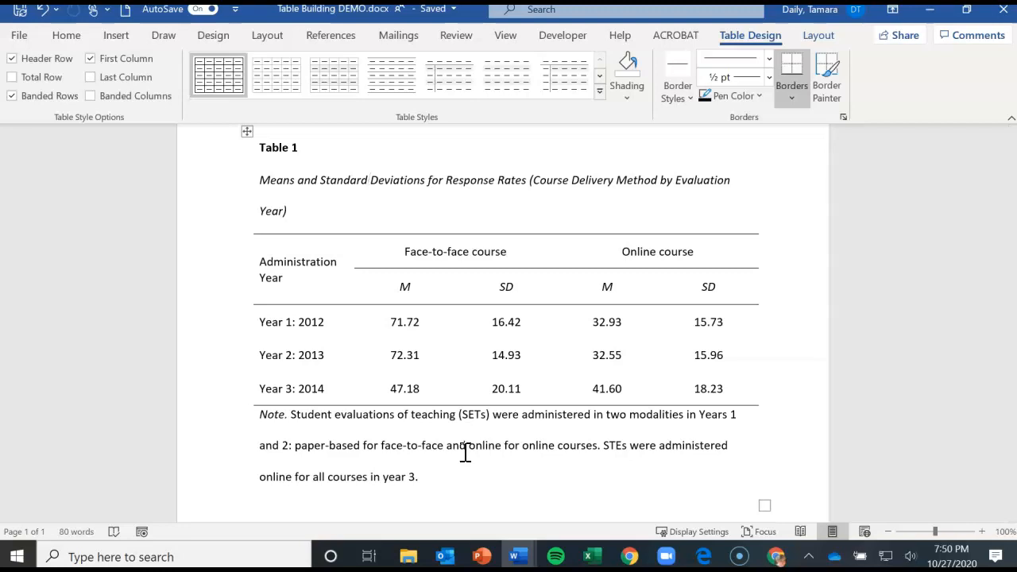
click(443, 472)
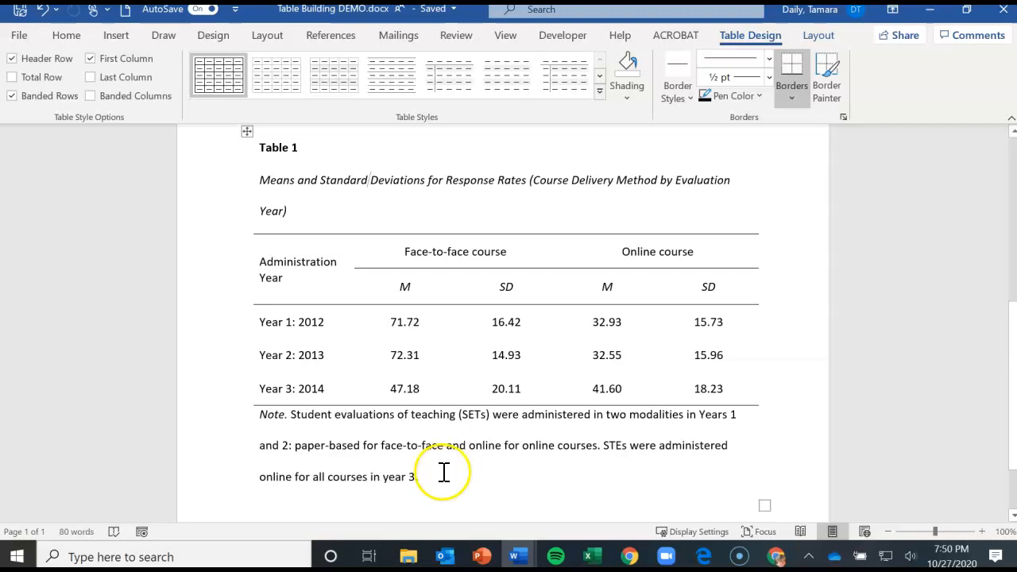